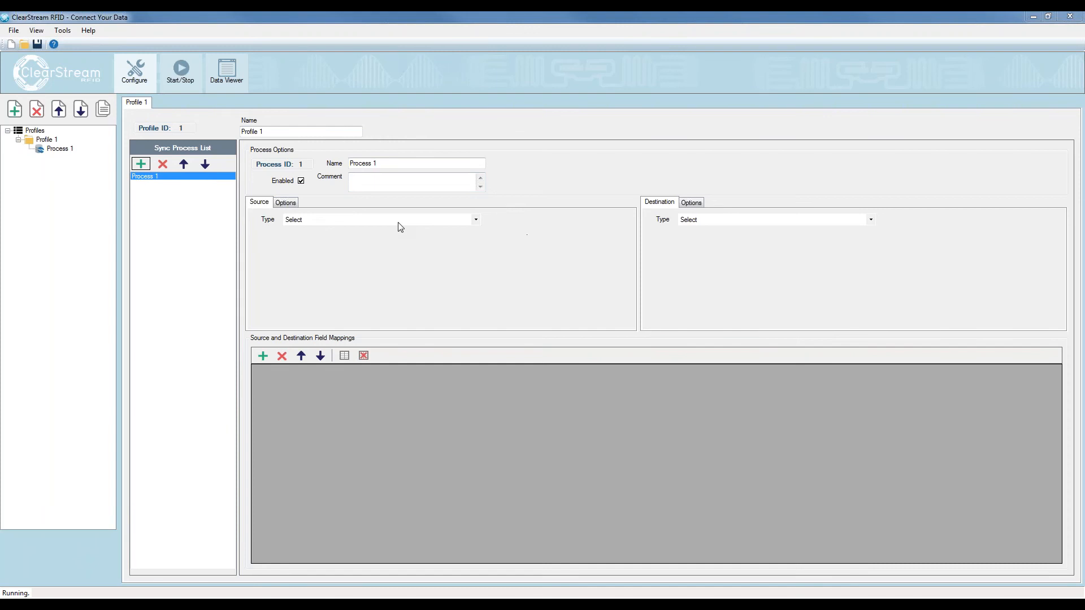
Set the source type of Process 1 to RFID
{"action": "left_click", "coordinate": [401, 226]}
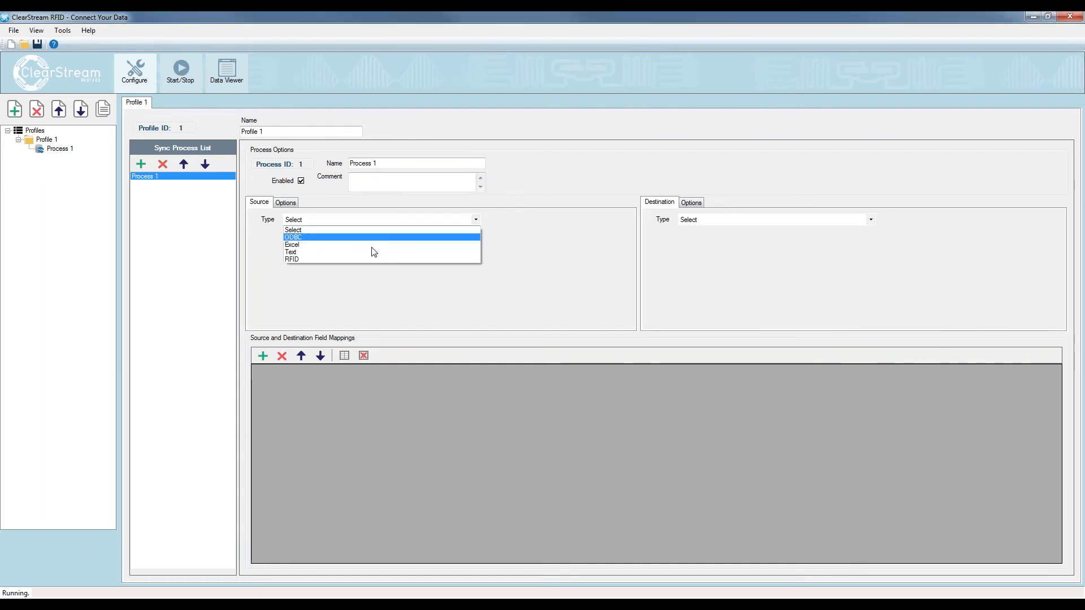
{"action": "left_click", "coordinate": [344, 262]}
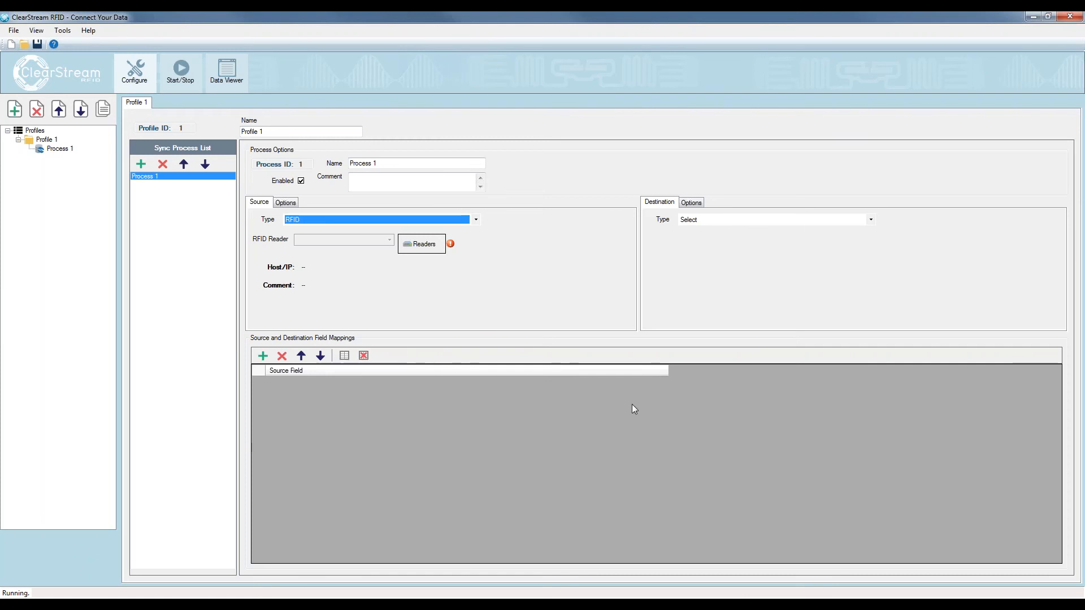
Switch to the ClearStreamRFID_Samples database in Access, refresh the RFID Tag List table and delete all its records
{"action": "mouse_move", "coordinate": [295, 605]}
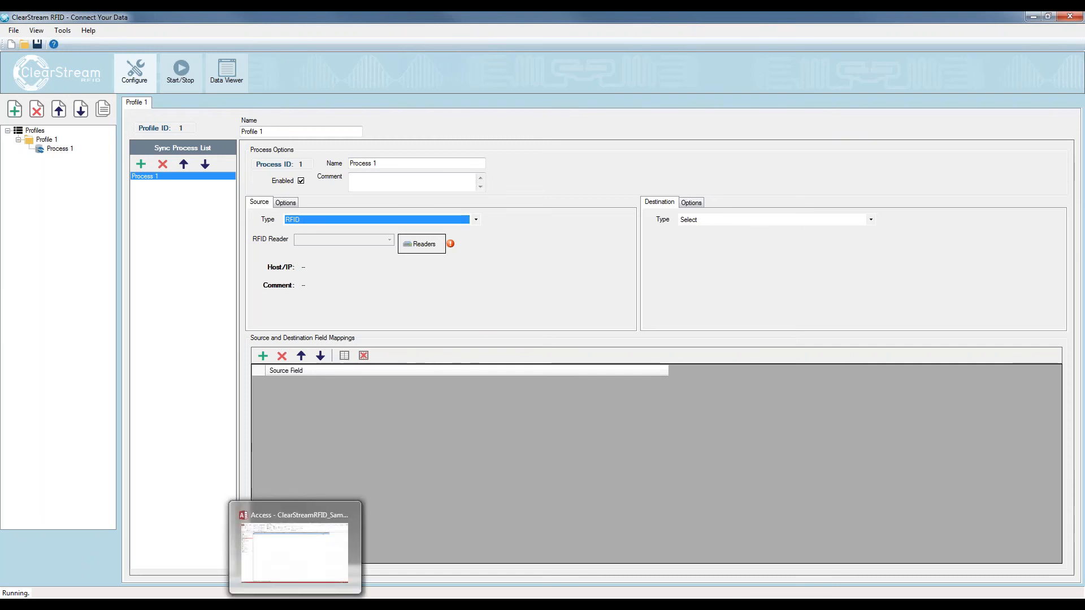
{"action": "left_click", "coordinate": [295, 604]}
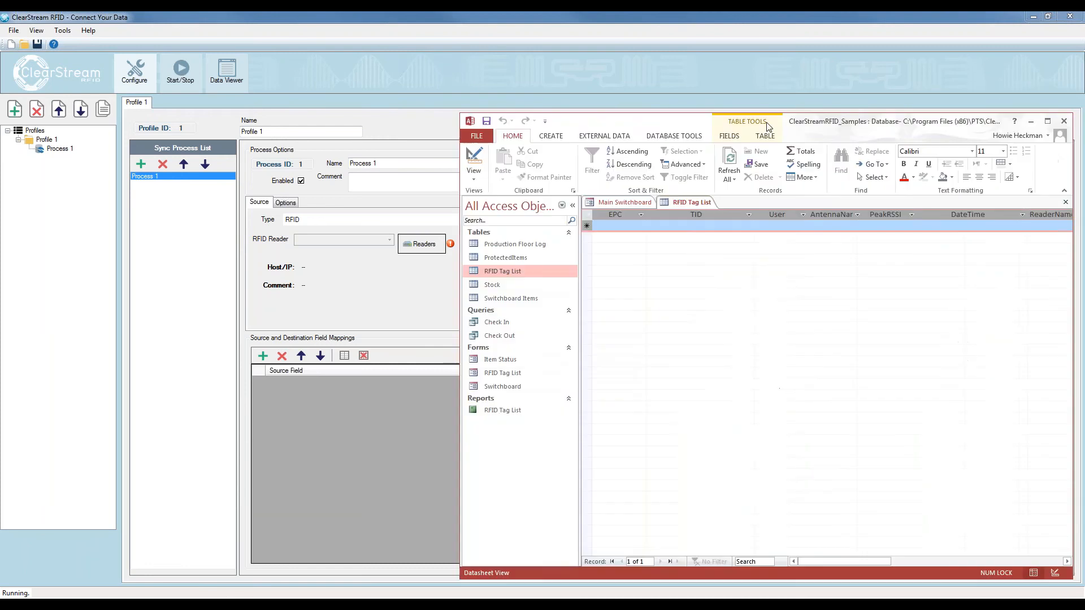
{"action": "left_click_drag", "start_coordinate": [770, 126], "coordinate": [456, 97]}
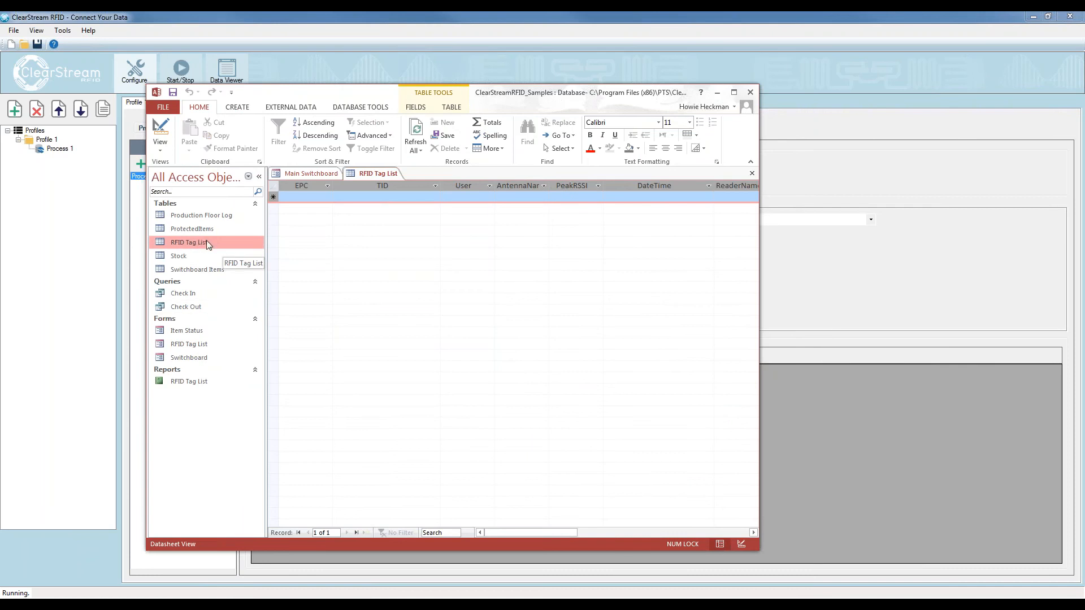
{"action": "left_click", "coordinate": [416, 134]}
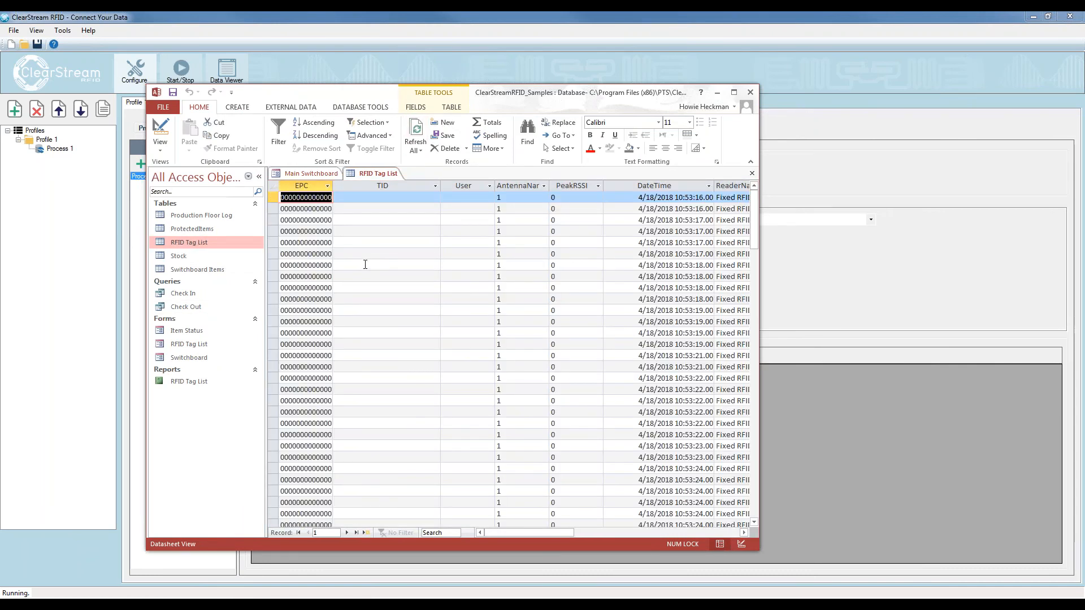
{"action": "key", "text": "ctrl+a"}
{"action": "key", "text": "Delete"}
{"action": "left_click", "coordinate": [521, 348]}
{"action": "left_click", "coordinate": [416, 125]}
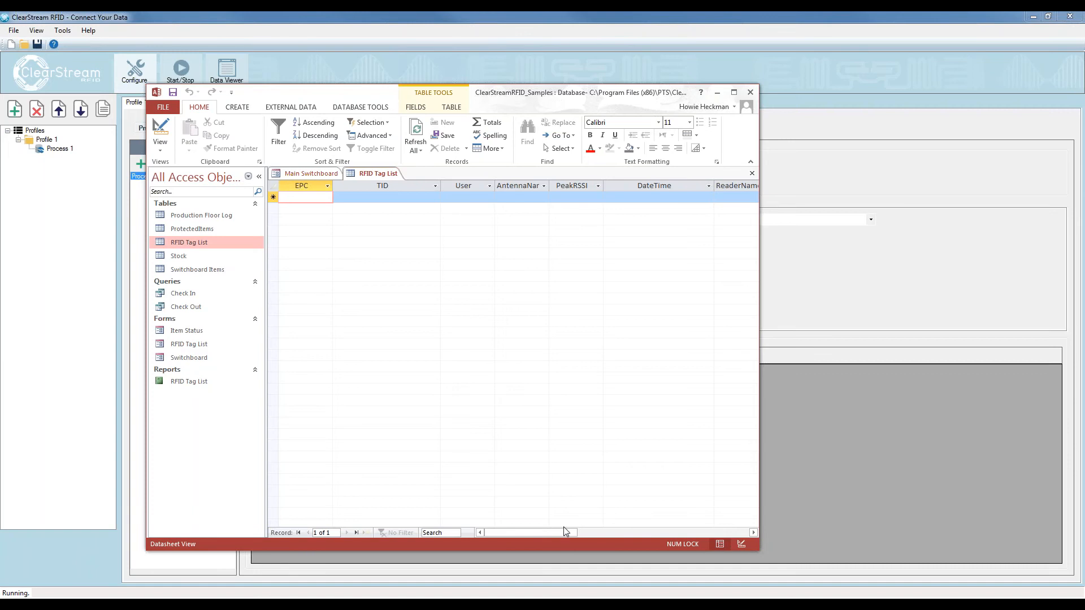
{"action": "left_click_drag", "start_coordinate": [573, 532], "coordinate": [626, 528]}
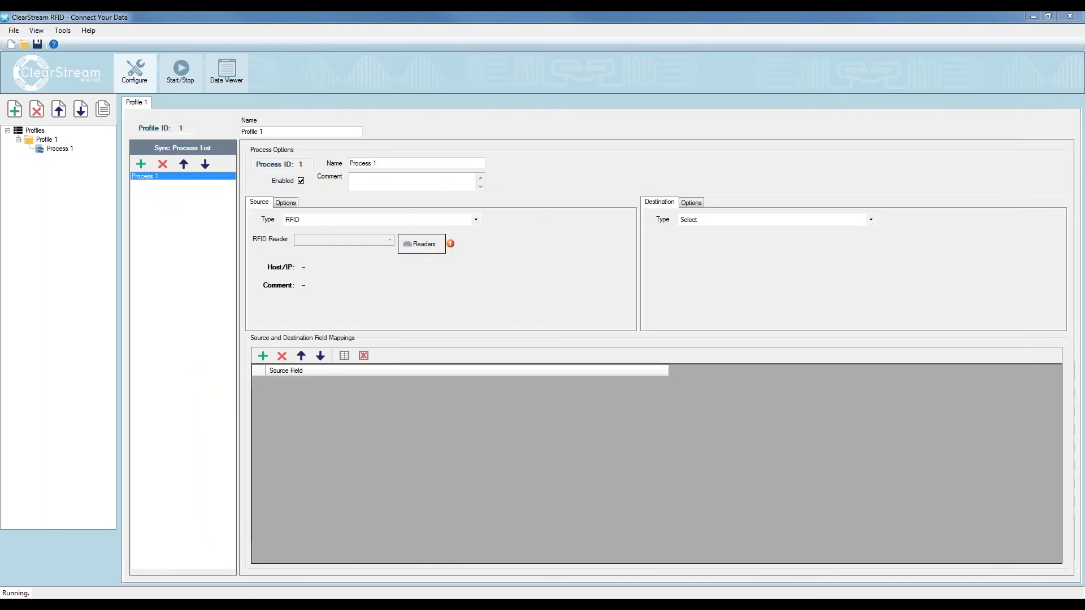
Set the destination type to ODBC, using the ClearStream RFID Sample - System datasource and the RFID Tag List table
{"action": "left_click", "coordinate": [710, 222]}
{"action": "left_click", "coordinate": [689, 238]}
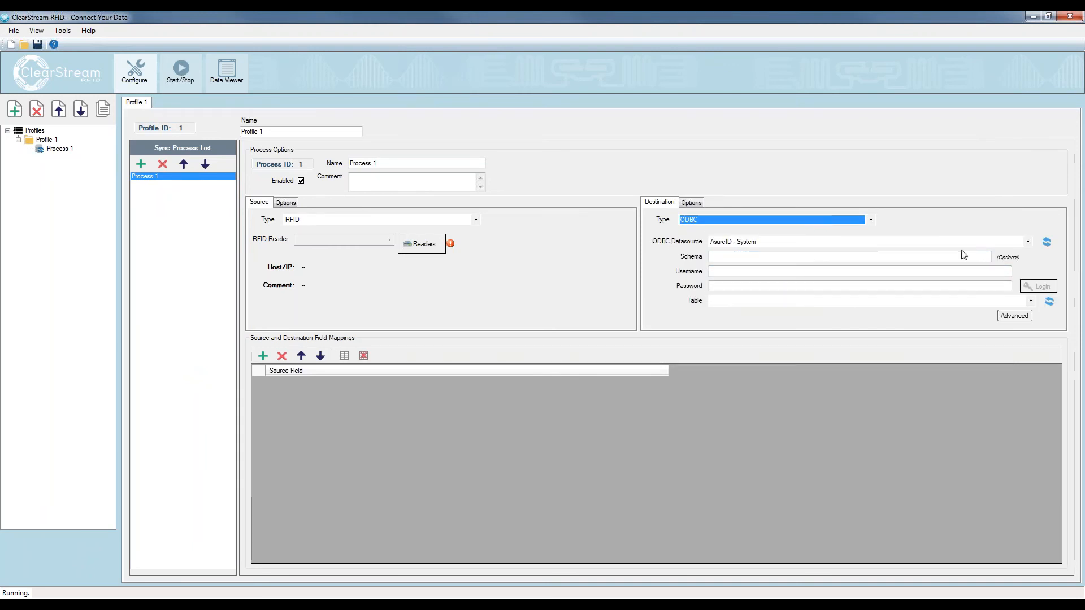
{"action": "left_click", "coordinate": [1028, 243]}
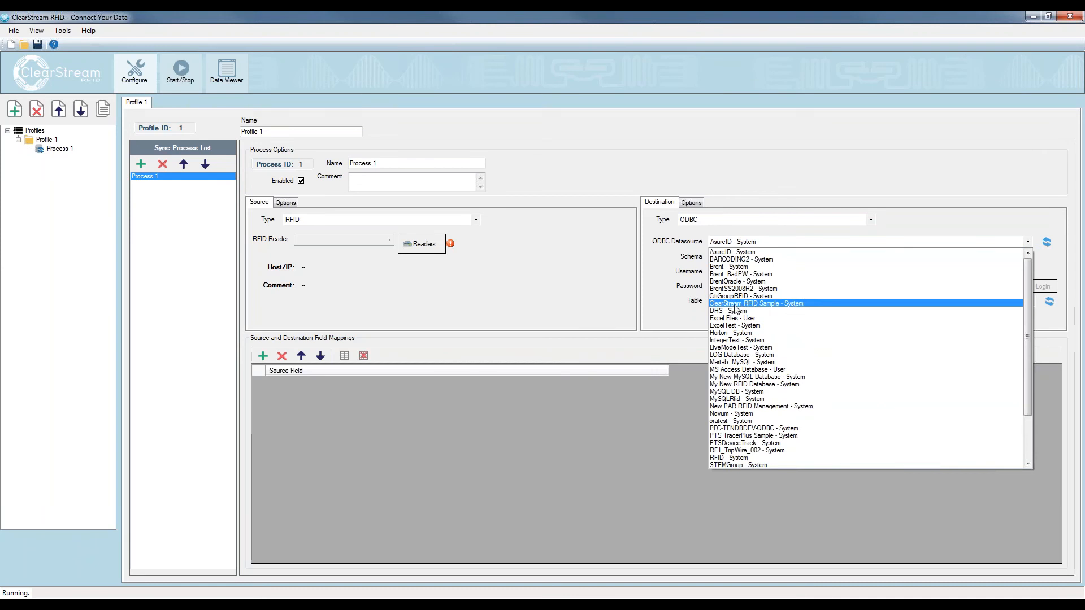
{"action": "left_click", "coordinate": [785, 304]}
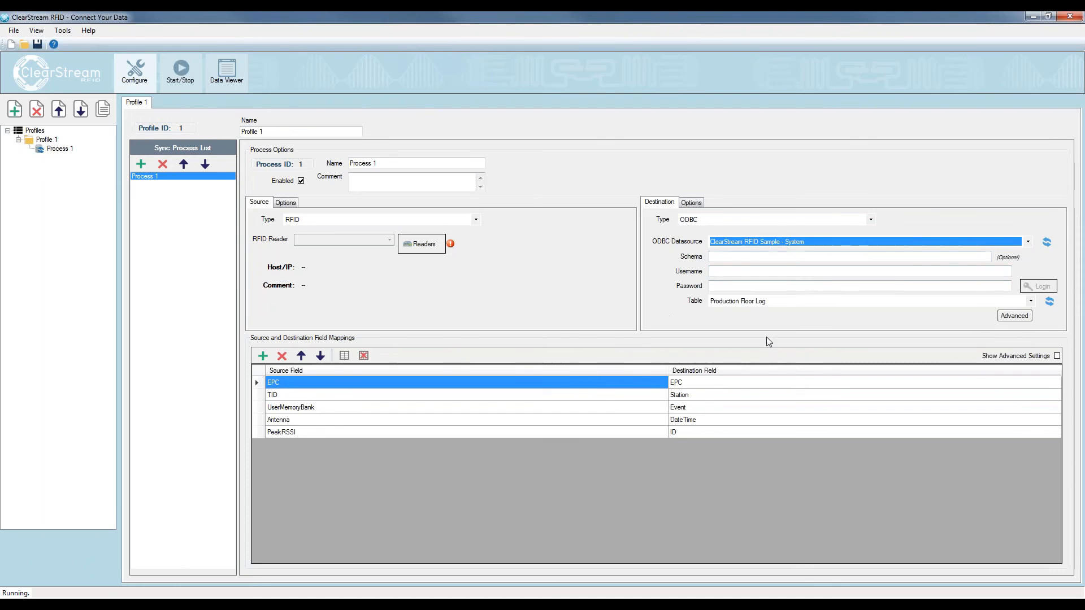
{"action": "left_click", "coordinate": [749, 302]}
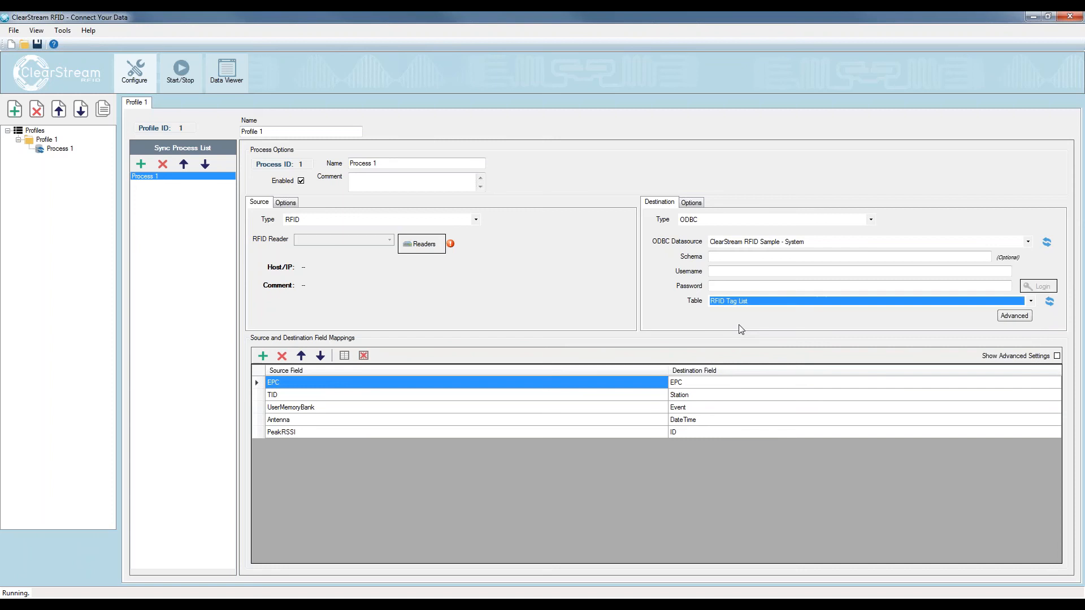
{"action": "left_click", "coordinate": [740, 327]}
Check the RFID Tag List columns in Access, and reset the process's field mappings to default
{"action": "left_click_drag", "start_coordinate": [1084, 94], "coordinate": [373, 72]}
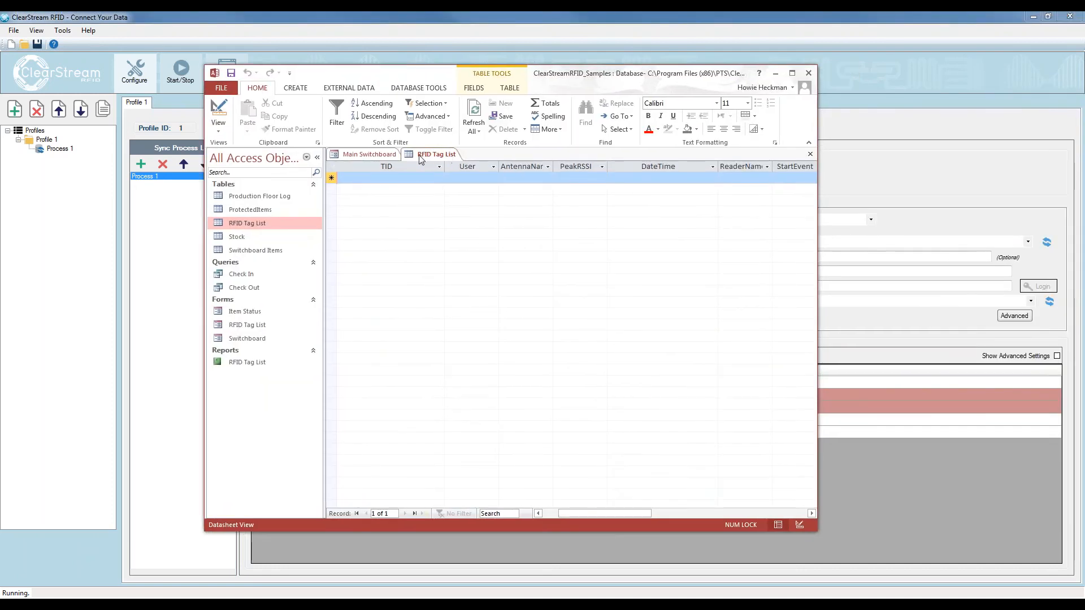
{"action": "left_click_drag", "start_coordinate": [557, 77], "coordinate": [1084, 80]}
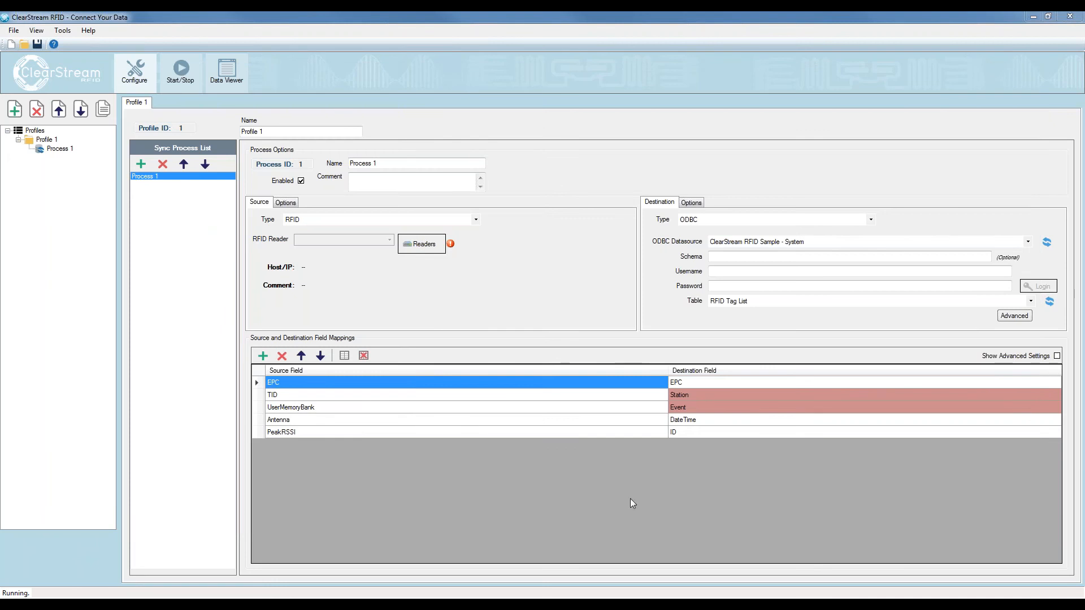
{"action": "left_click", "coordinate": [344, 355]}
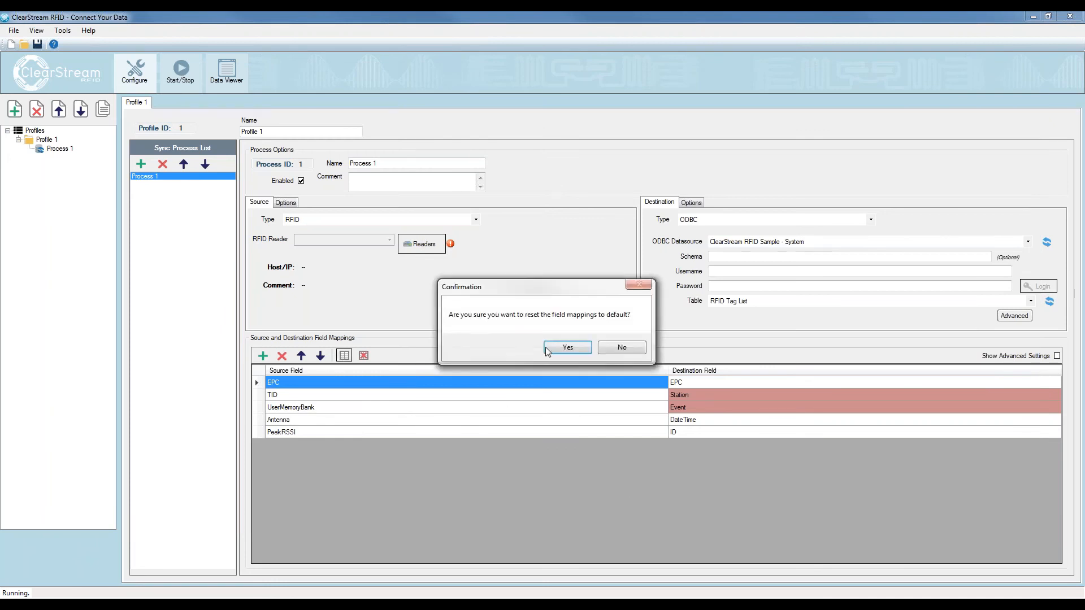
{"action": "left_click", "coordinate": [565, 347]}
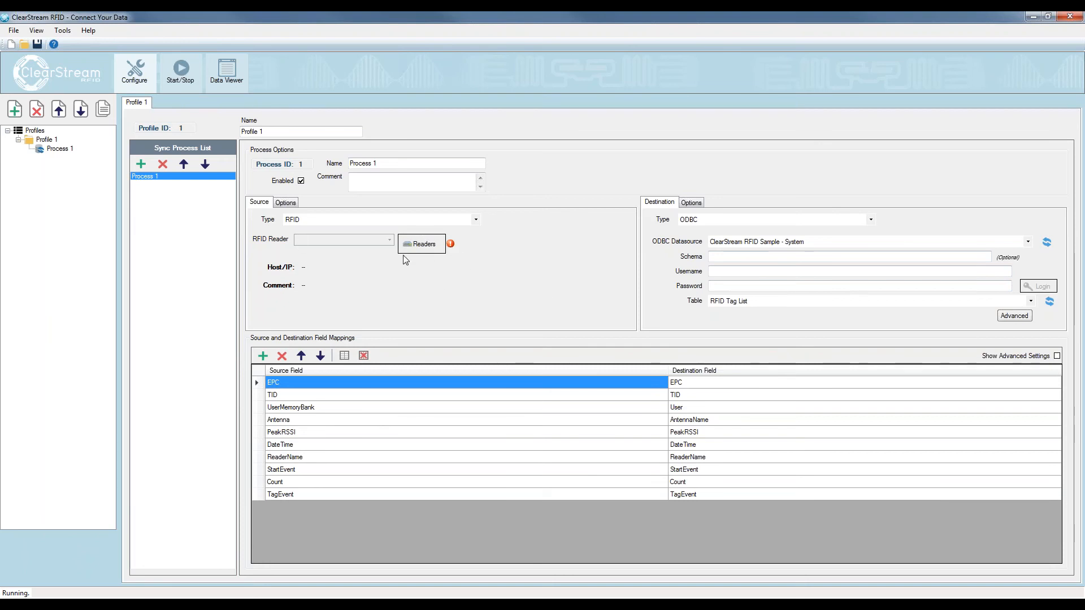
Add a Zebra/Motorola fixed reader to the RFID source and name it Zebra 9600
{"action": "left_click", "coordinate": [418, 249]}
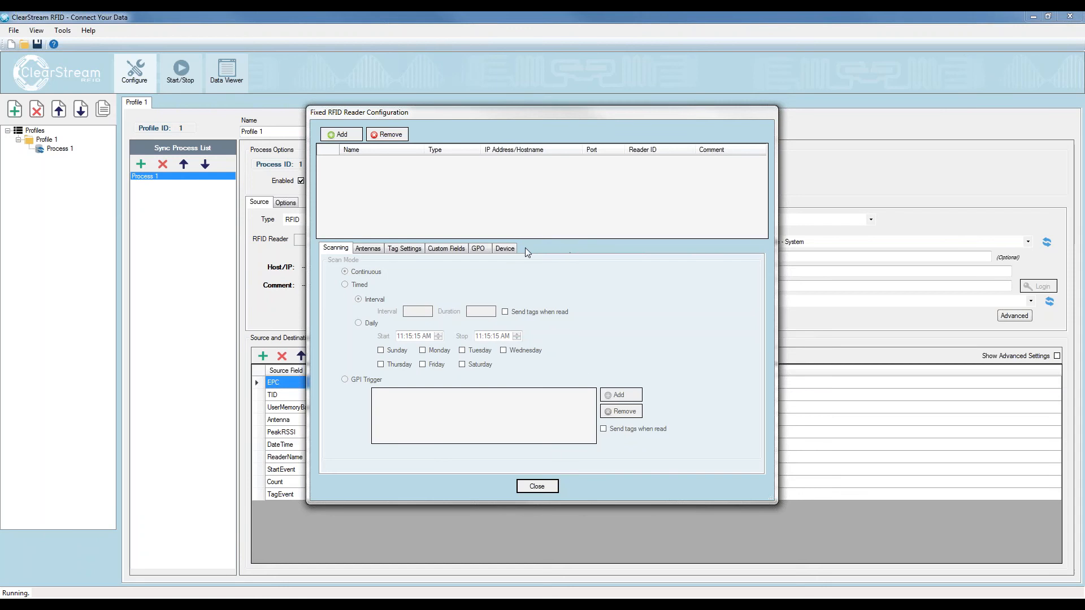
{"action": "left_click", "coordinate": [341, 135]}
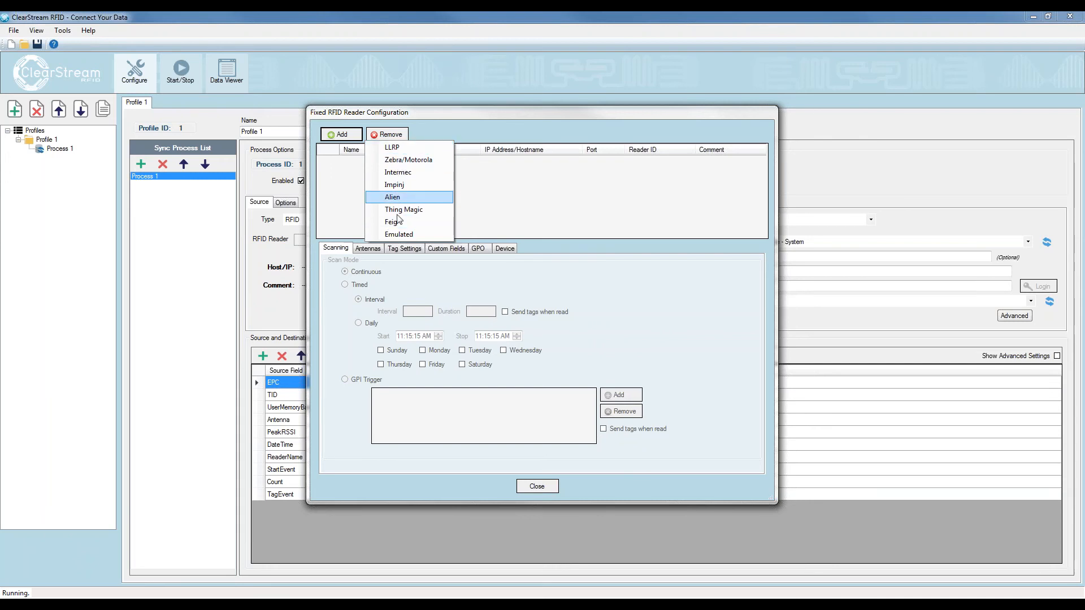
{"action": "left_click", "coordinate": [401, 161]}
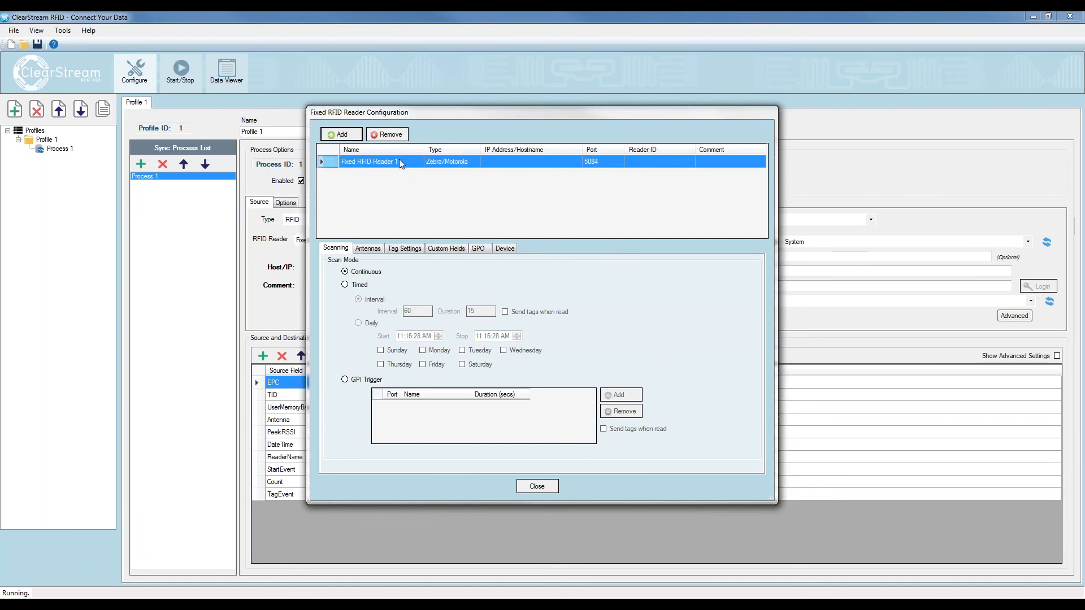
{"action": "left_click", "coordinate": [410, 162]}
{"action": "left_click", "coordinate": [410, 161]}
{"action": "left_click_drag", "start_coordinate": [410, 162], "coordinate": [342, 161]}
{"action": "type", "text": "Zebra "}
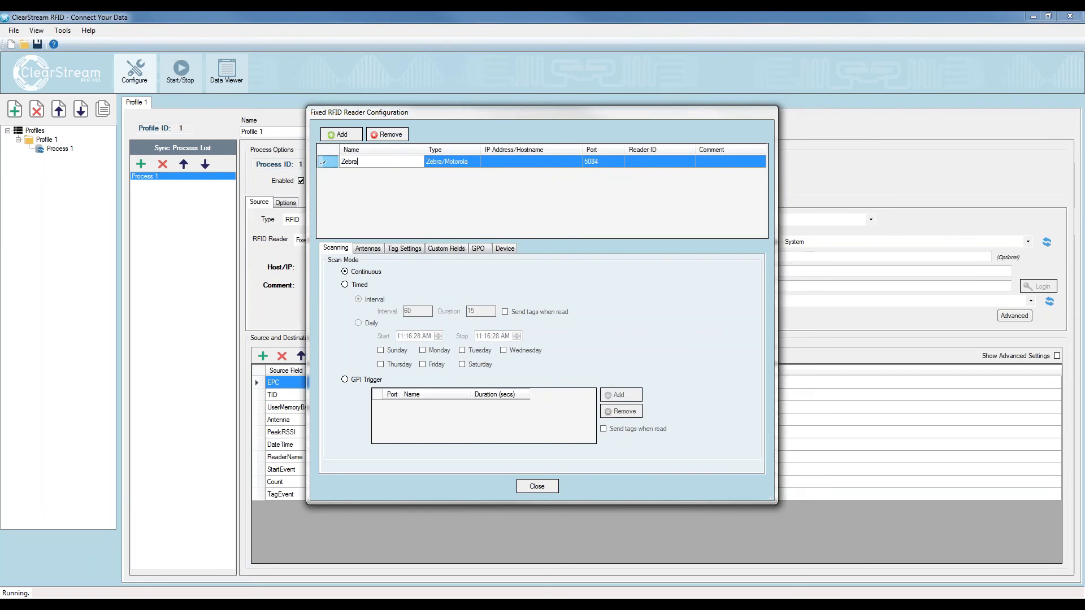
{"action": "type", "text": "9600"}
Set the IP address of the Zebra 9600 reader to 192.168.4.118
{"action": "left_click", "coordinate": [495, 160]}
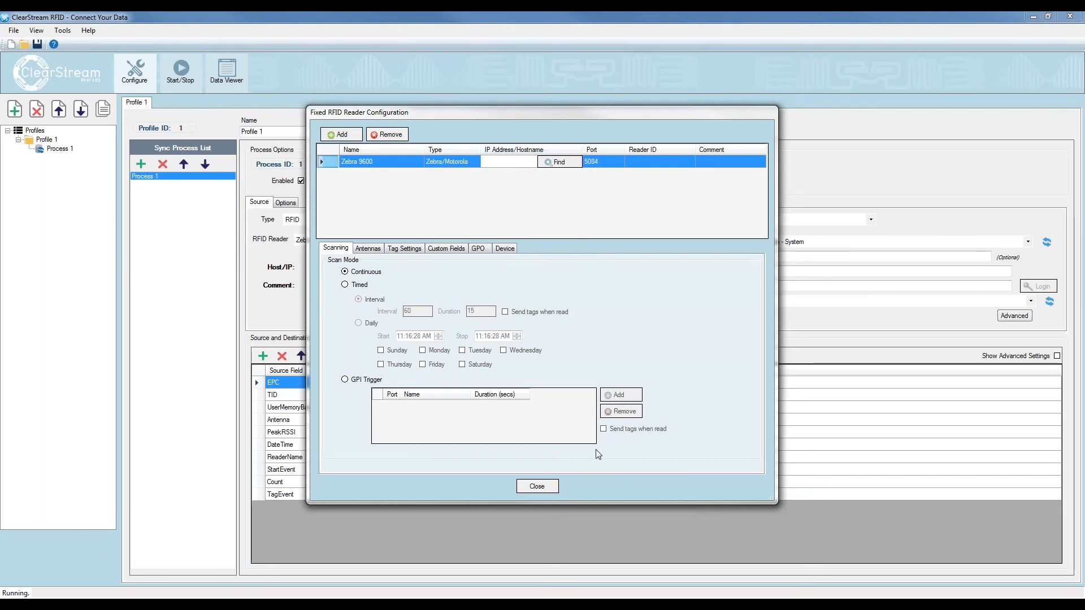
{"action": "type", "text": "192.1"}
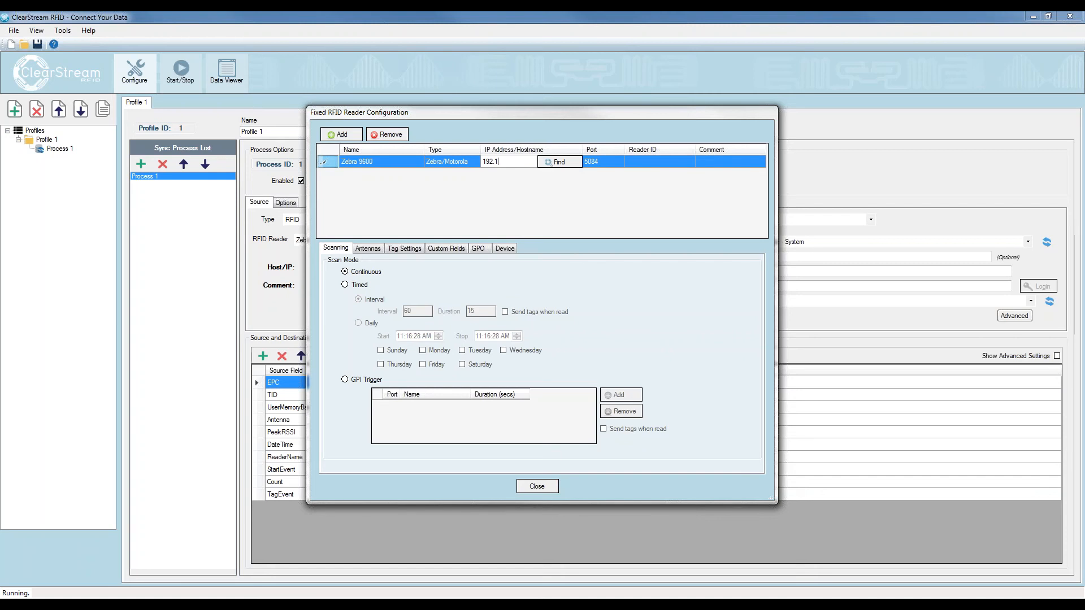
{"action": "type", "text": "68.4.1189"}
{"action": "key", "text": "BackSpace"}
{"action": "key", "text": "Tab"}
{"action": "left_click", "coordinate": [660, 163]}
{"action": "left_click", "coordinate": [706, 166]}
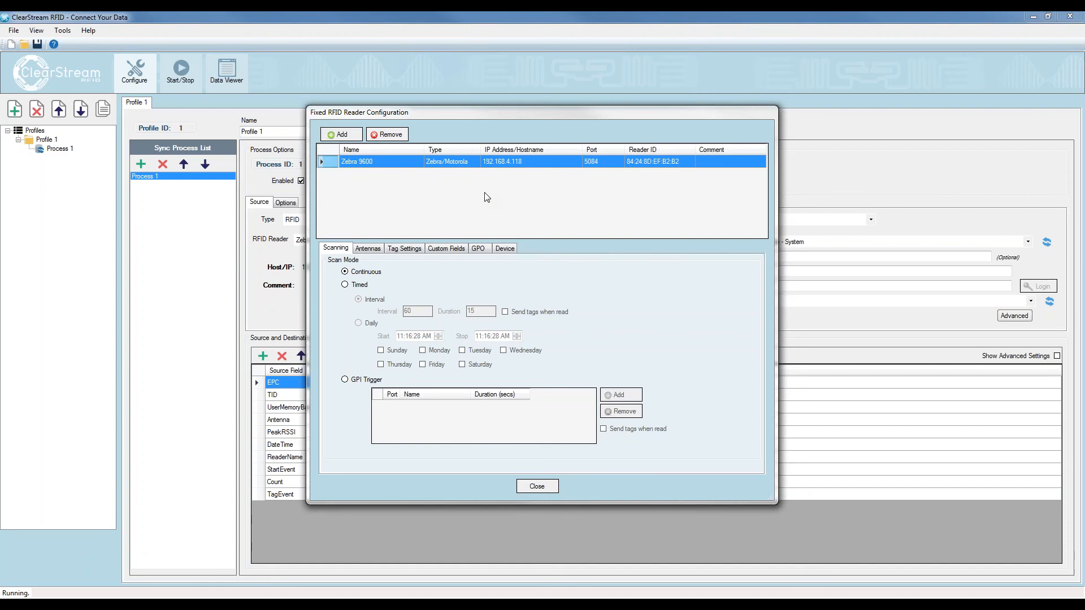
Add an antenna to the Zebra 9600 reader with its power set to 12, and close the reader configuration
{"action": "left_click", "coordinate": [369, 249]}
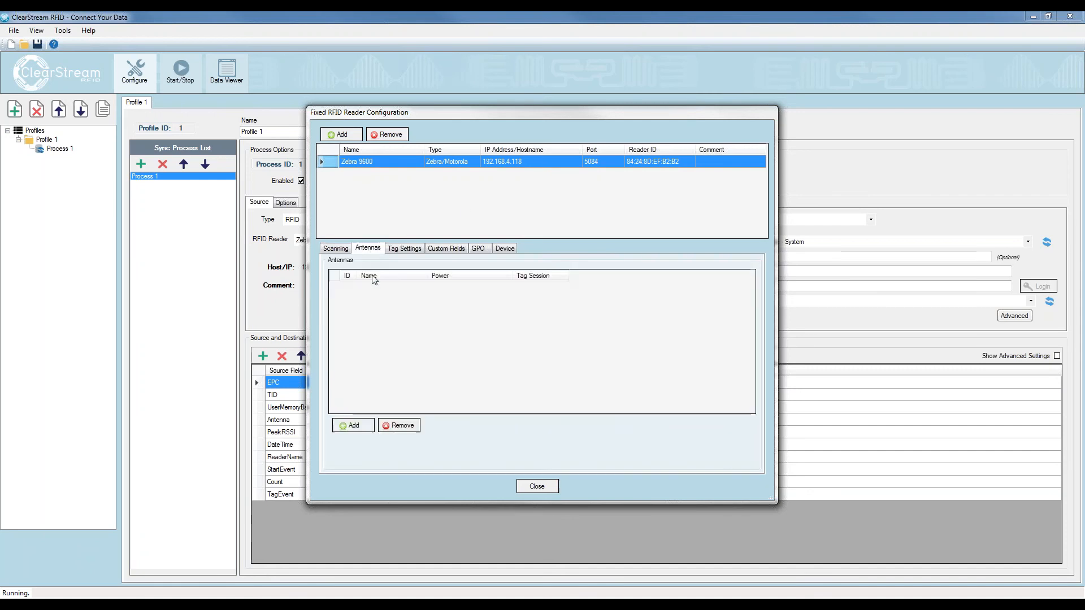
{"action": "left_click", "coordinate": [361, 424]}
{"action": "left_click", "coordinate": [456, 290]}
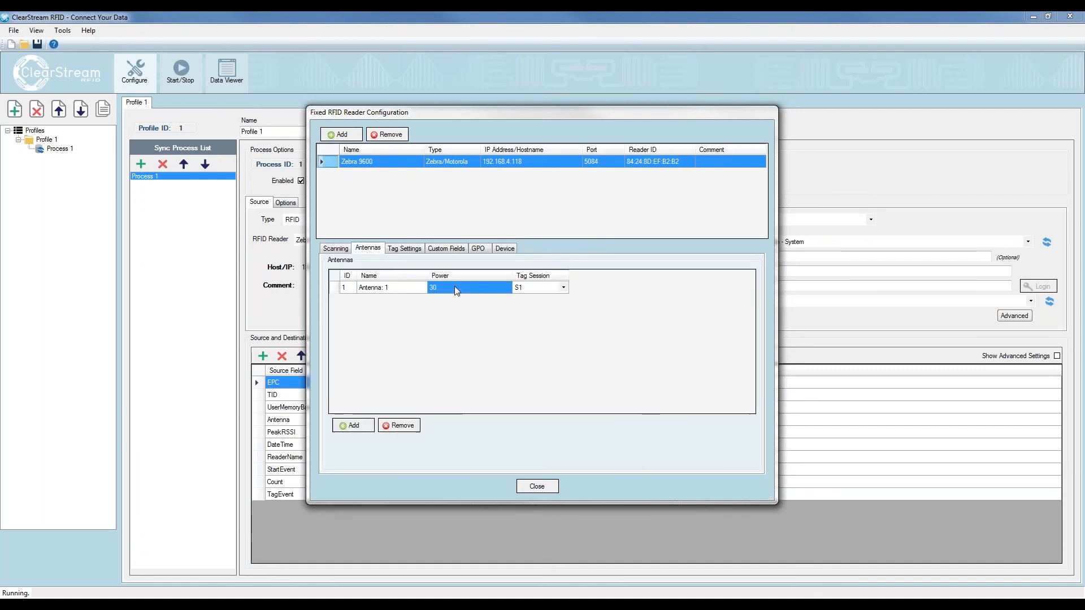
{"action": "type", "text": "12"}
{"action": "left_click", "coordinate": [399, 290]}
{"action": "left_click", "coordinate": [547, 491]}
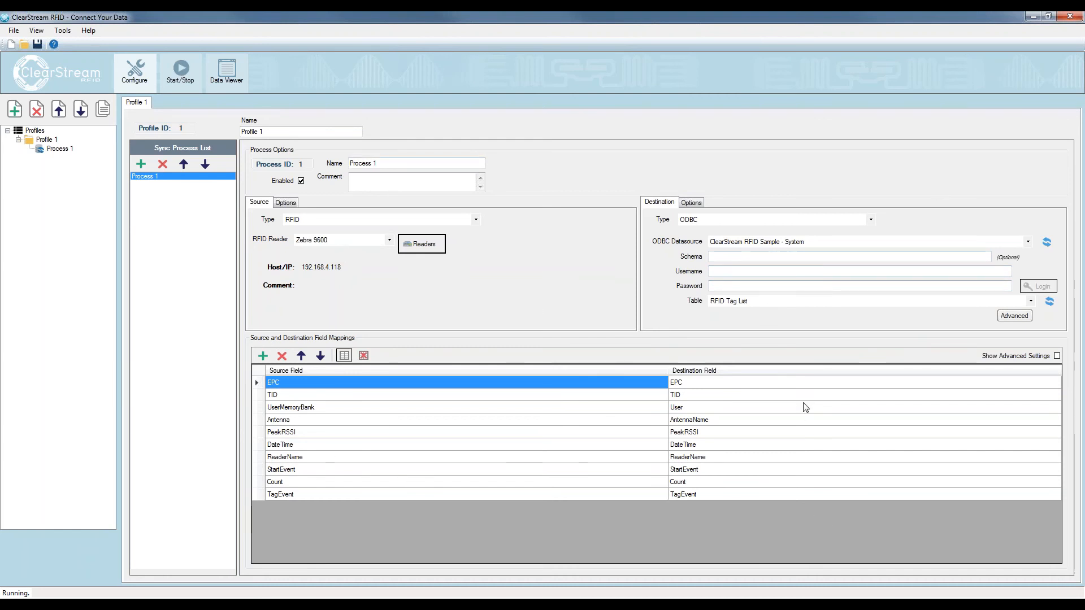
Save the project as Webinar0418 in the Projects folder
{"action": "left_click", "coordinate": [37, 44]}
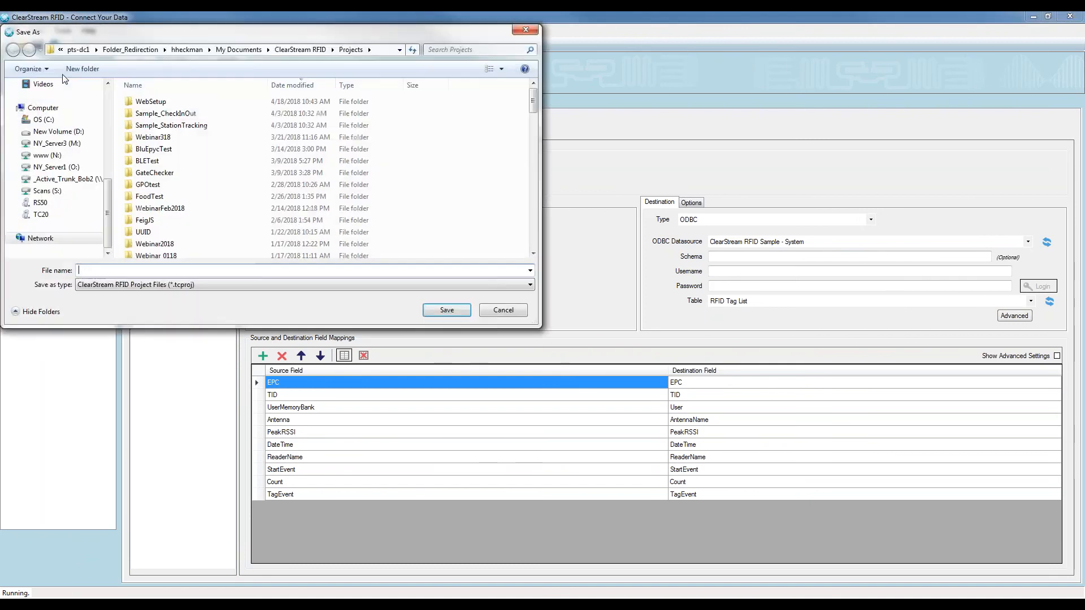
{"action": "type", "text": "Webinar"}
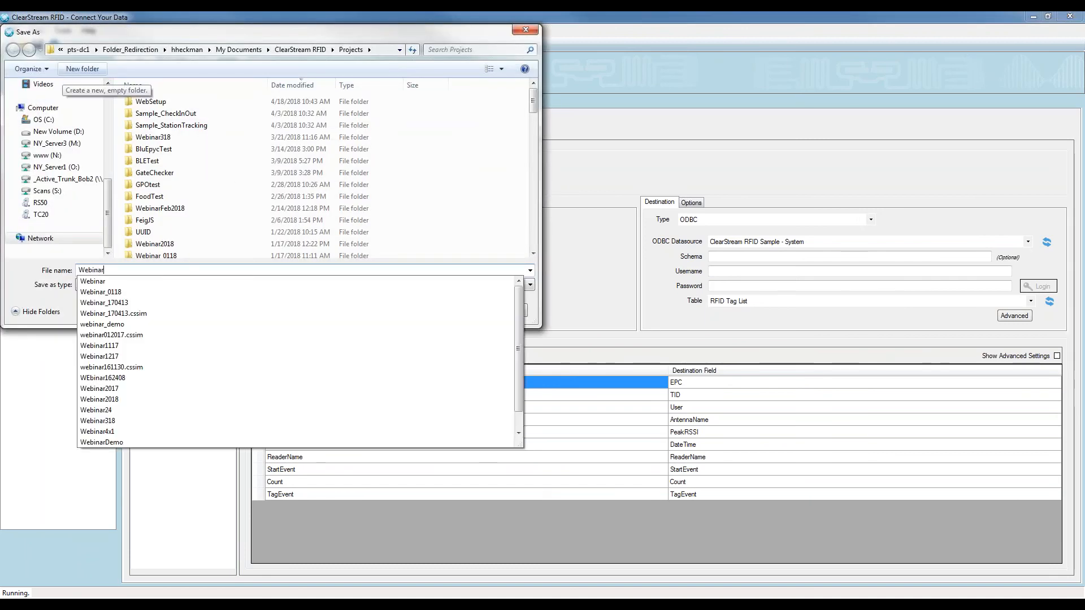
{"action": "type", "text": "0418"}
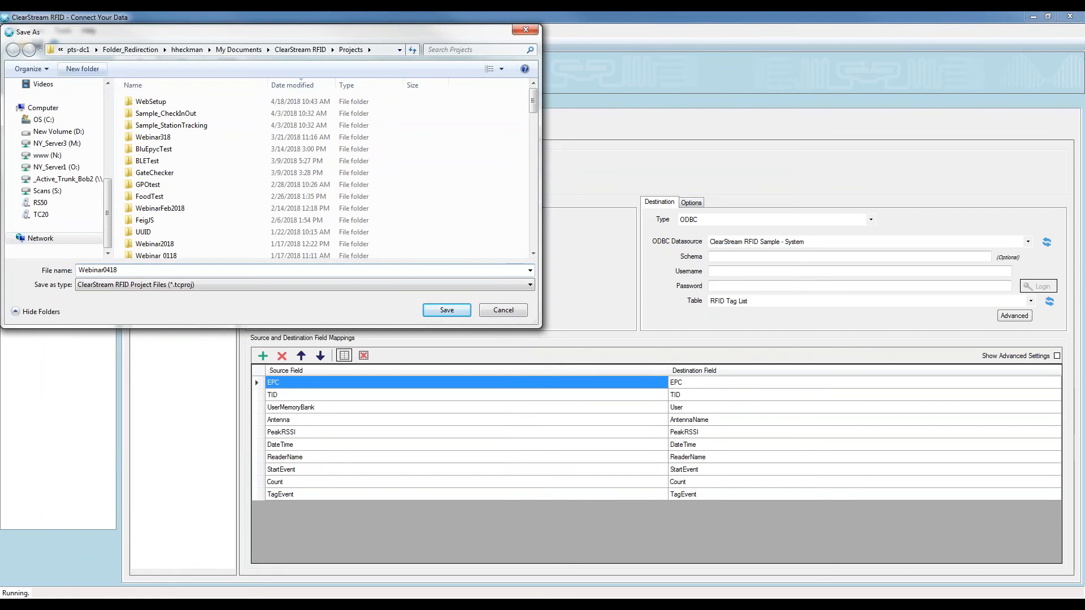
{"action": "key", "text": "Return"}
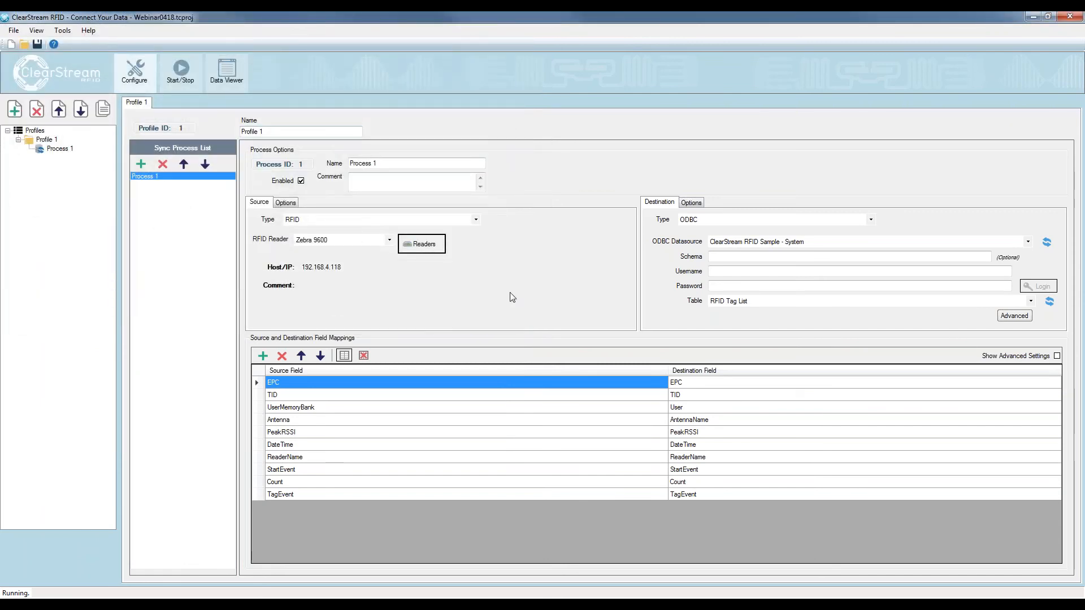
Start the Zebra 9600 reader
{"action": "left_click", "coordinate": [180, 73]}
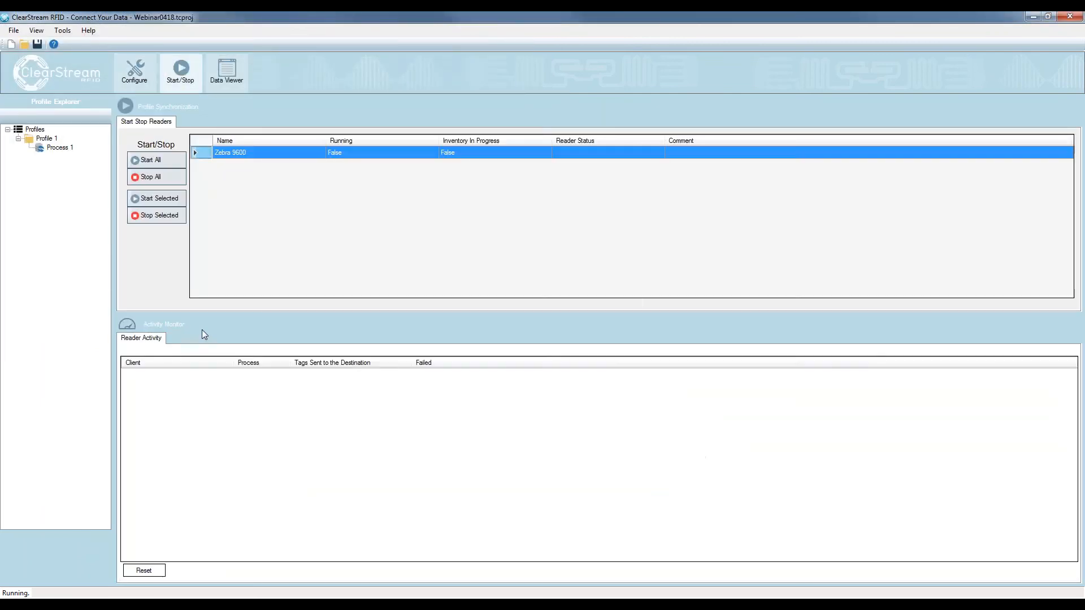
{"action": "left_click", "coordinate": [159, 199]}
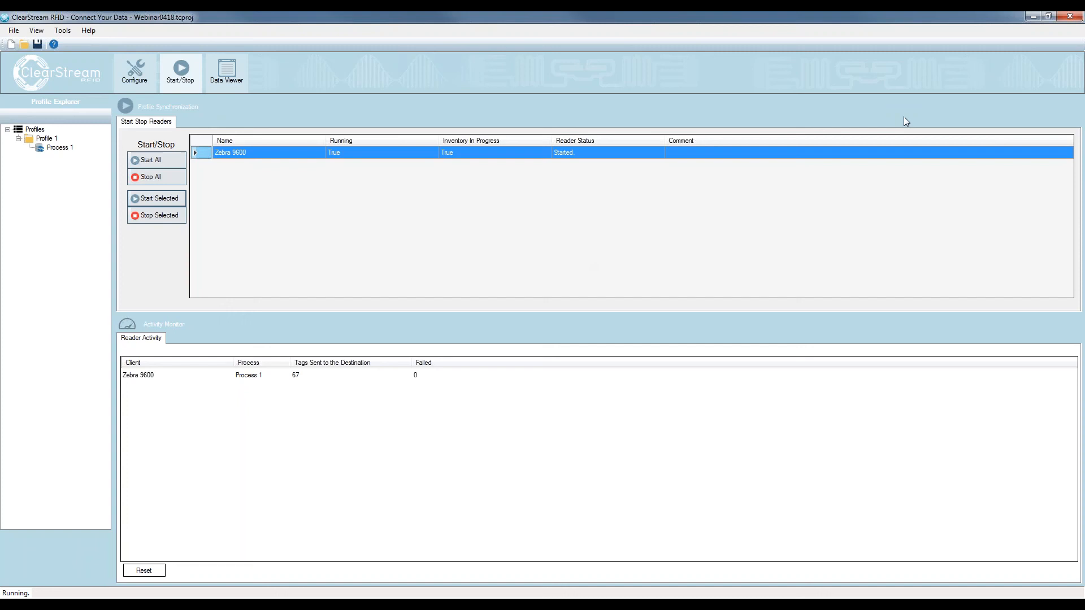
Switch to the Access database, refresh the RFID Tag List table and widen its EPC column to show the full tag values
{"action": "left_click_drag", "start_coordinate": [1084, 65], "coordinate": [608, 80]}
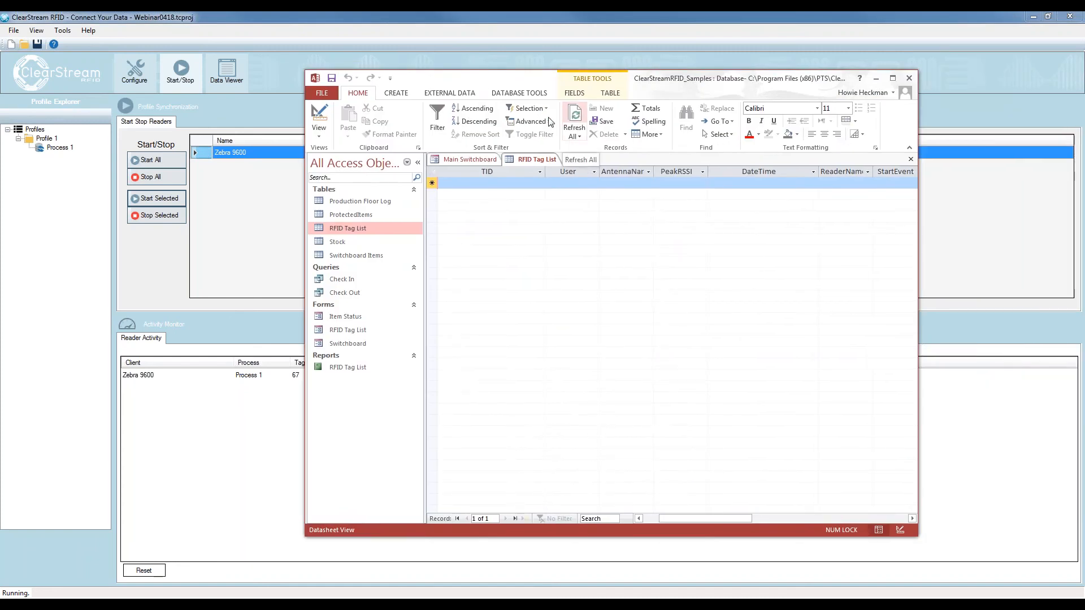
{"action": "left_click", "coordinate": [575, 120]}
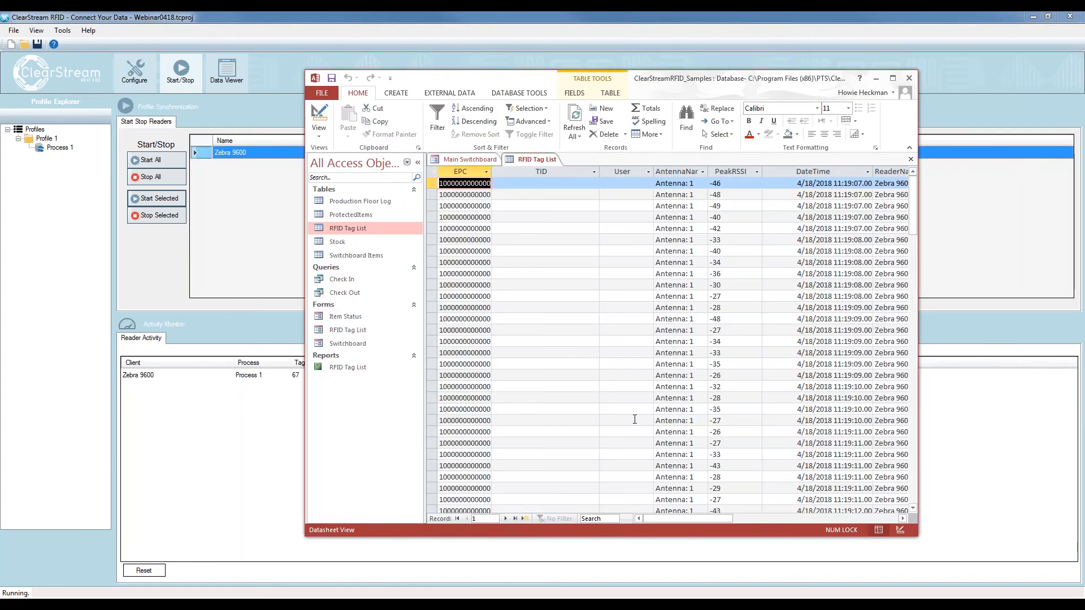
{"action": "left_click_drag", "start_coordinate": [491, 172], "coordinate": [557, 171]}
{"action": "left_click", "coordinate": [485, 519]}
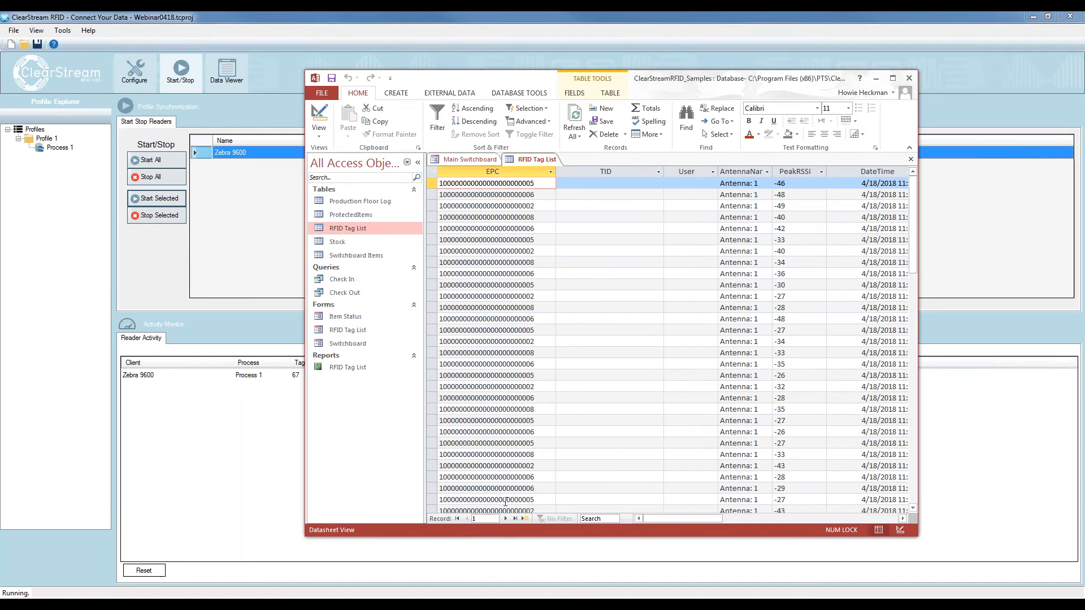
Widen and reposition the Access window to fit more of the RFID Tag List table, and widen the AntennaName column
{"action": "type", "text": "26"}
{"action": "key", "text": "Return"}
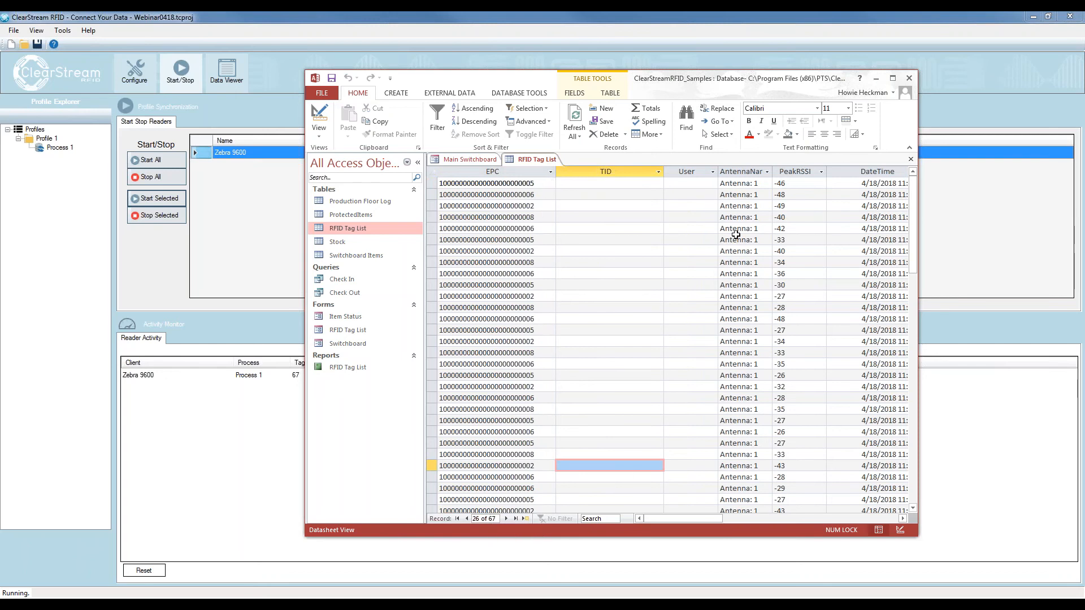
{"action": "left_click_drag", "start_coordinate": [918, 143], "coordinate": [1007, 143]}
{"action": "key", "text": "ctrl+Home"}
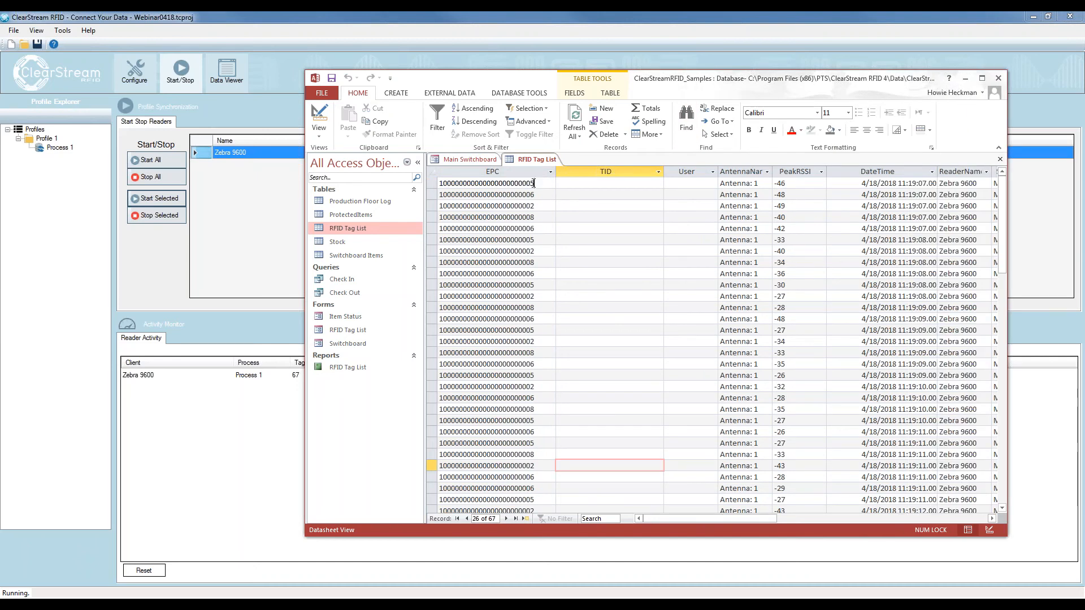
{"action": "left_click_drag", "start_coordinate": [673, 86], "coordinate": [514, 82]}
{"action": "left_click_drag", "start_coordinate": [614, 167], "coordinate": [636, 168]}
{"action": "left_click", "coordinate": [566, 179]}
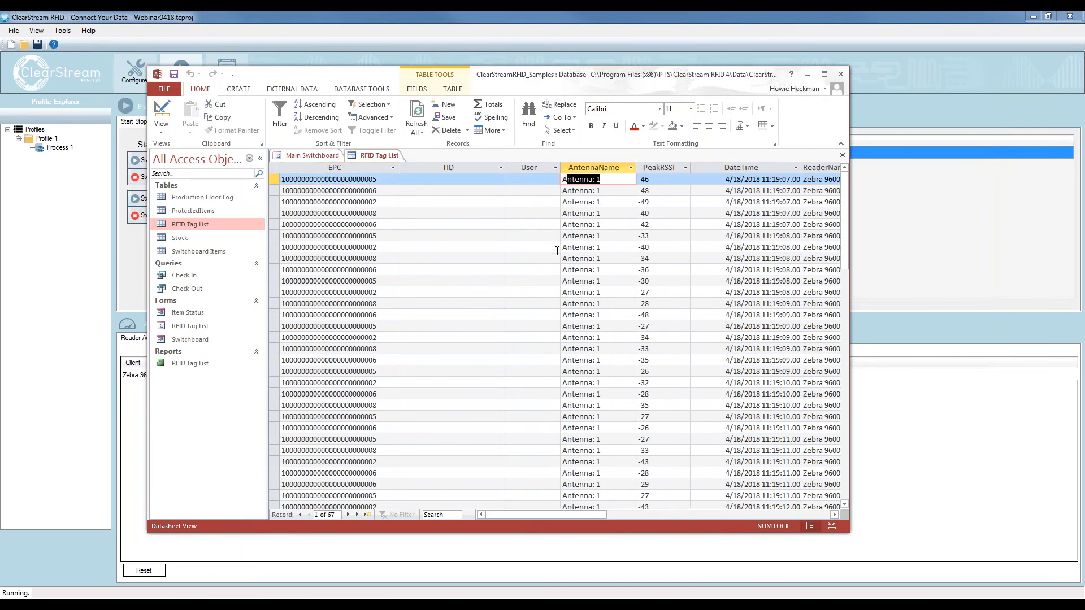
Select the first record's ReaderName value and widen the StartEvent column to fit its full text
{"action": "left_click_drag", "start_coordinate": [510, 512], "coordinate": [547, 514]}
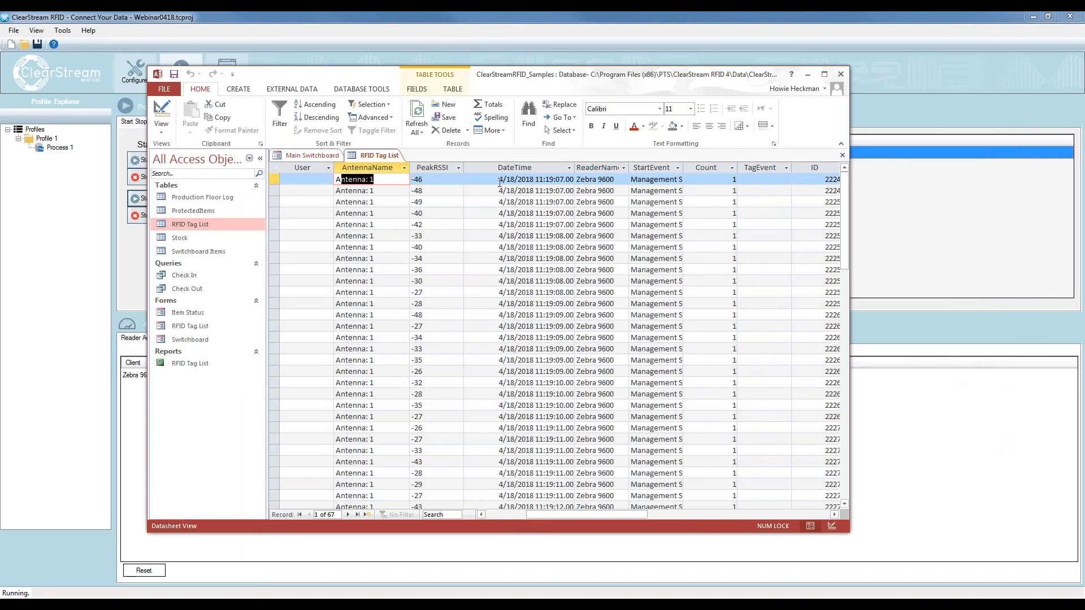
{"action": "left_click", "coordinate": [616, 181]}
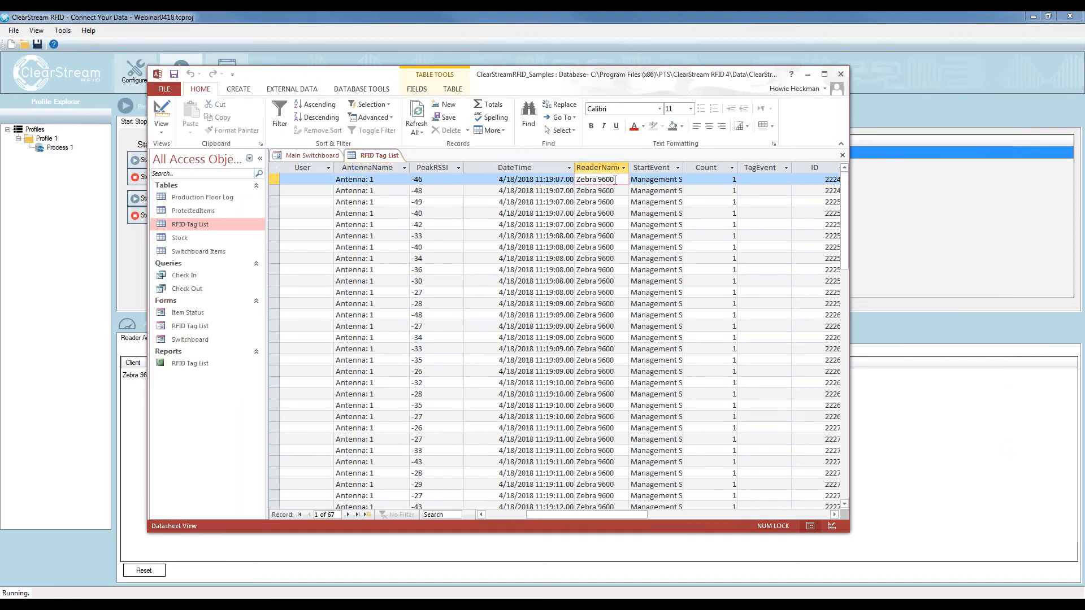
{"action": "left_click_drag", "start_coordinate": [616, 180], "coordinate": [576, 181]}
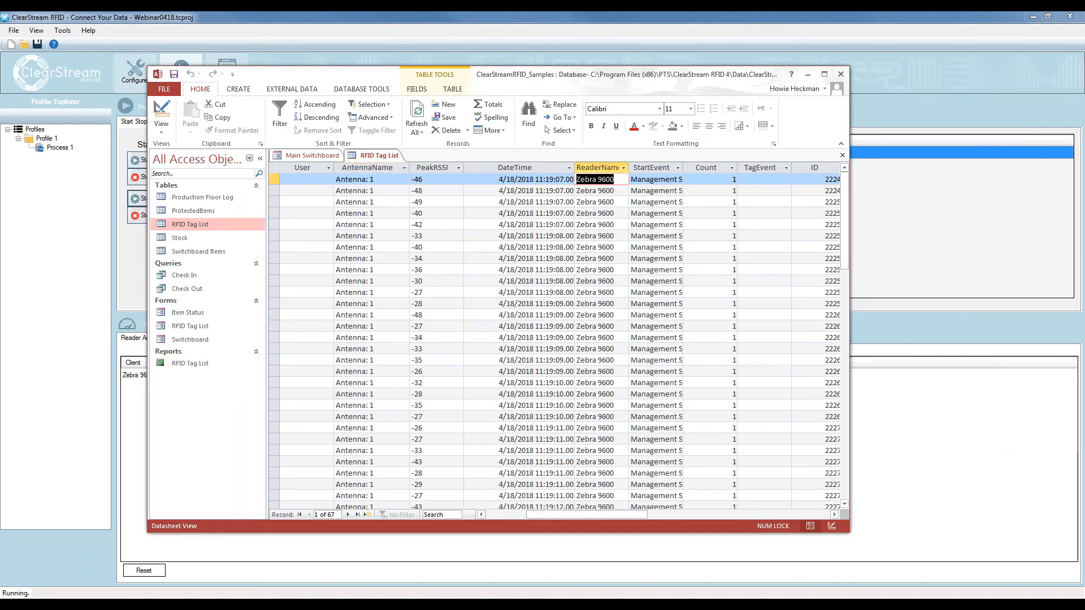
{"action": "left_click_drag", "start_coordinate": [683, 164], "coordinate": [720, 165]}
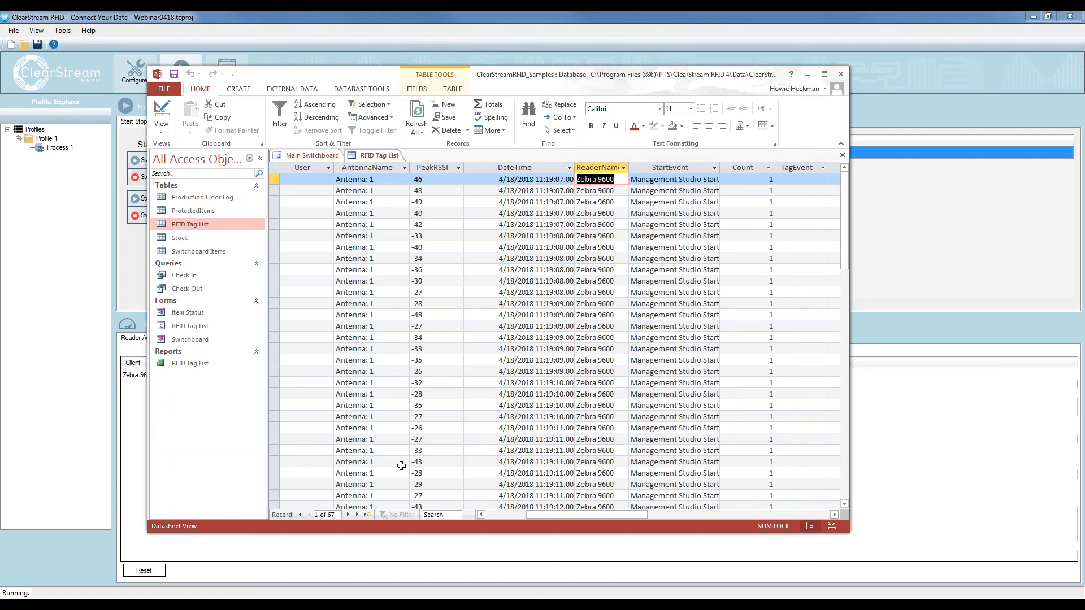
Refresh the RFID Tag List table and examine the repeated EPC value in the first, sixth and tenth records
{"action": "left_click", "coordinate": [421, 116]}
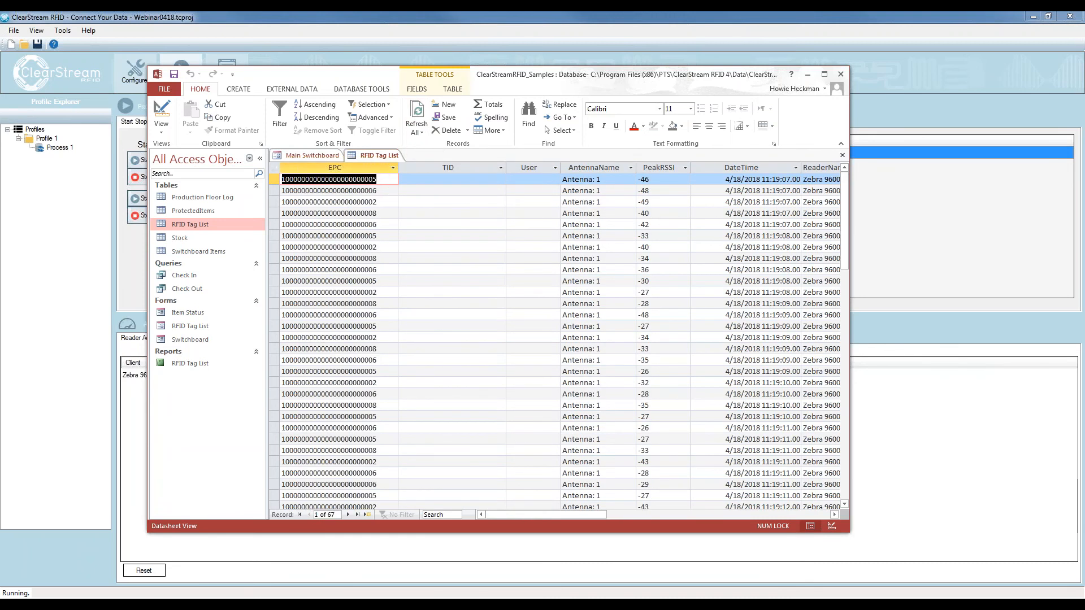
{"action": "left_click", "coordinate": [390, 184]}
{"action": "left_click_drag", "start_coordinate": [377, 179], "coordinate": [282, 180]}
{"action": "left_click_drag", "start_coordinate": [382, 238], "coordinate": [281, 236]}
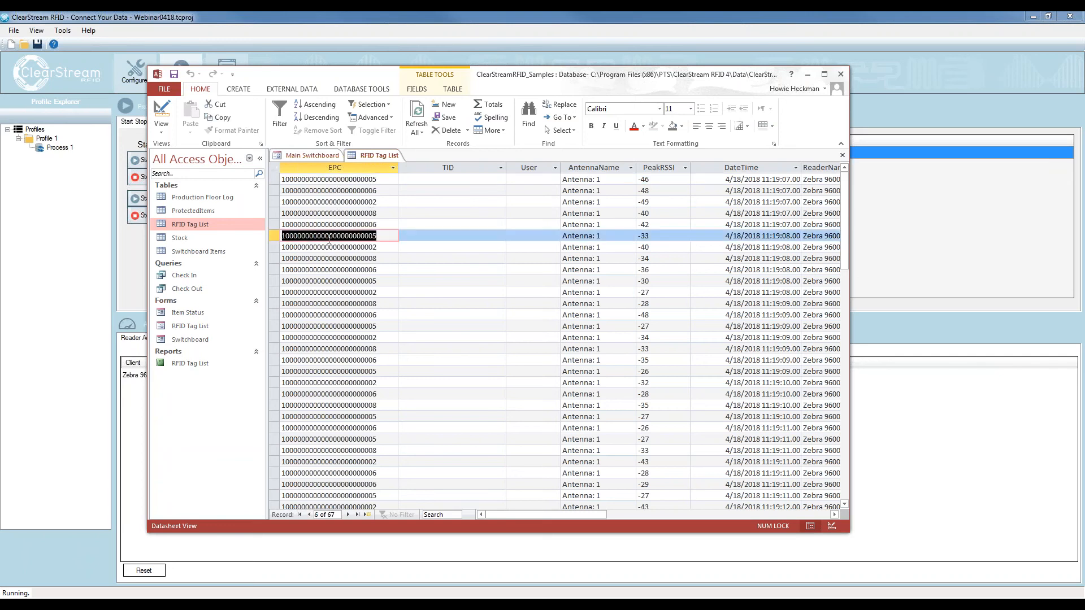
{"action": "left_click_drag", "start_coordinate": [382, 281], "coordinate": [282, 280]}
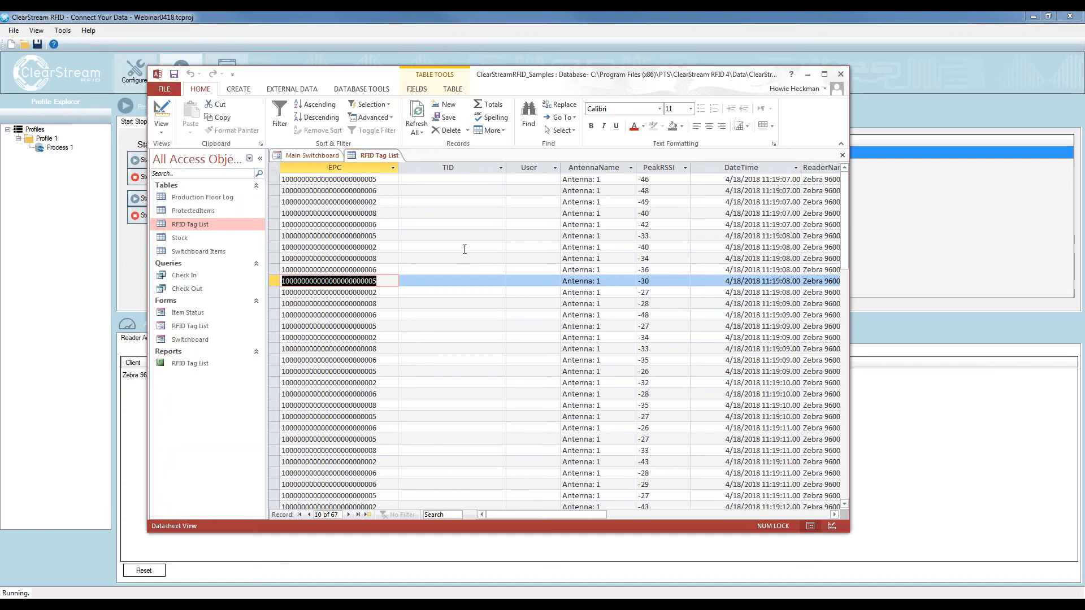
Stop all readers in ClearStream RFID, and delete all records from the RFID Tag List table in the Access database
{"action": "left_click_drag", "start_coordinate": [503, 72], "coordinate": [1084, 141]}
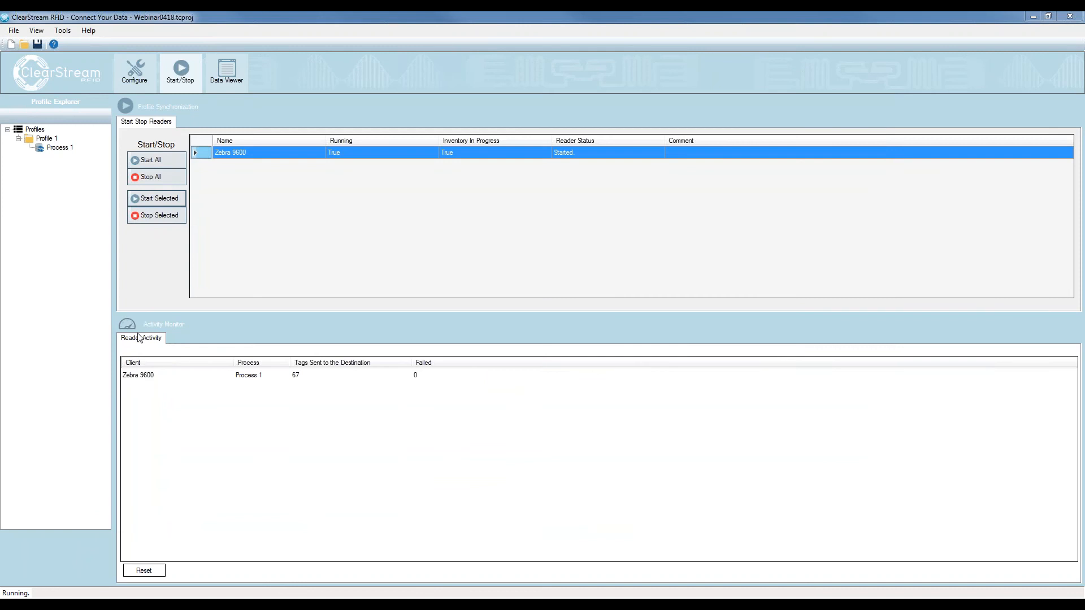
{"action": "left_click", "coordinate": [155, 177]}
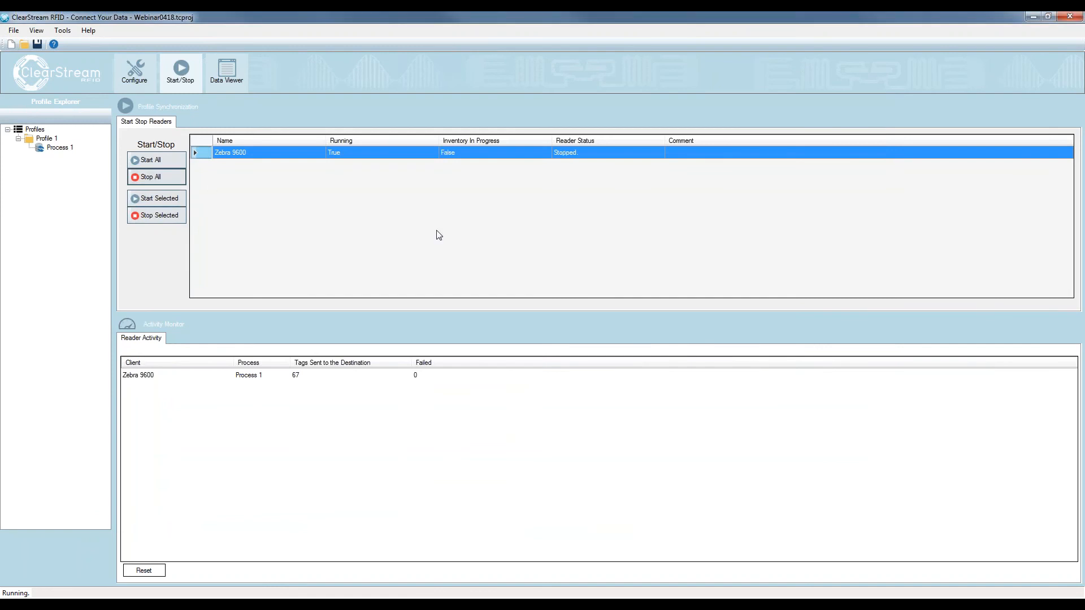
{"action": "left_click_drag", "start_coordinate": [1084, 141], "coordinate": [620, 84]}
{"action": "left_click", "coordinate": [588, 254]}
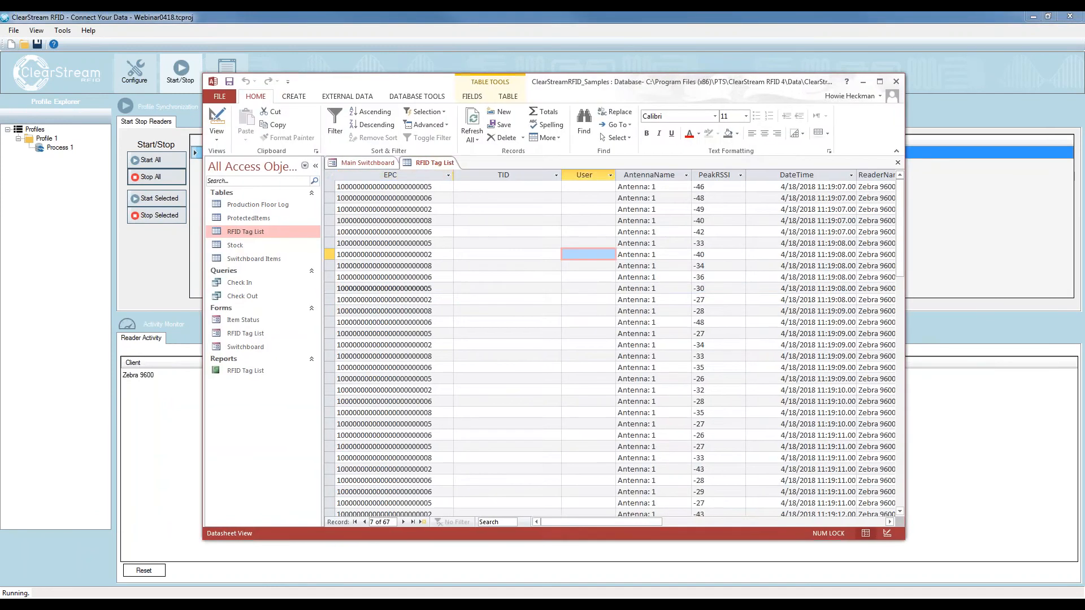
{"action": "key", "text": "ctrl+a"}
{"action": "key", "text": "Delete"}
{"action": "left_click", "coordinate": [523, 349]}
{"action": "left_click", "coordinate": [472, 114]}
Switch back to ClearStream RFID and reset the reader activity counts
{"action": "left_click_drag", "start_coordinate": [576, 85], "coordinate": [1084, 107]}
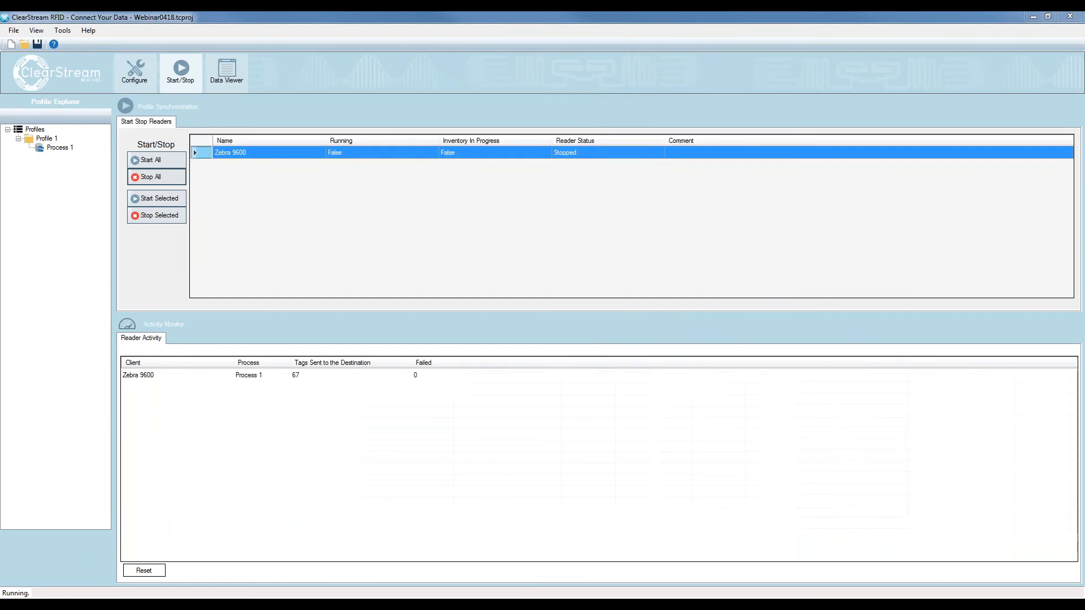
{"action": "left_click", "coordinate": [147, 572]}
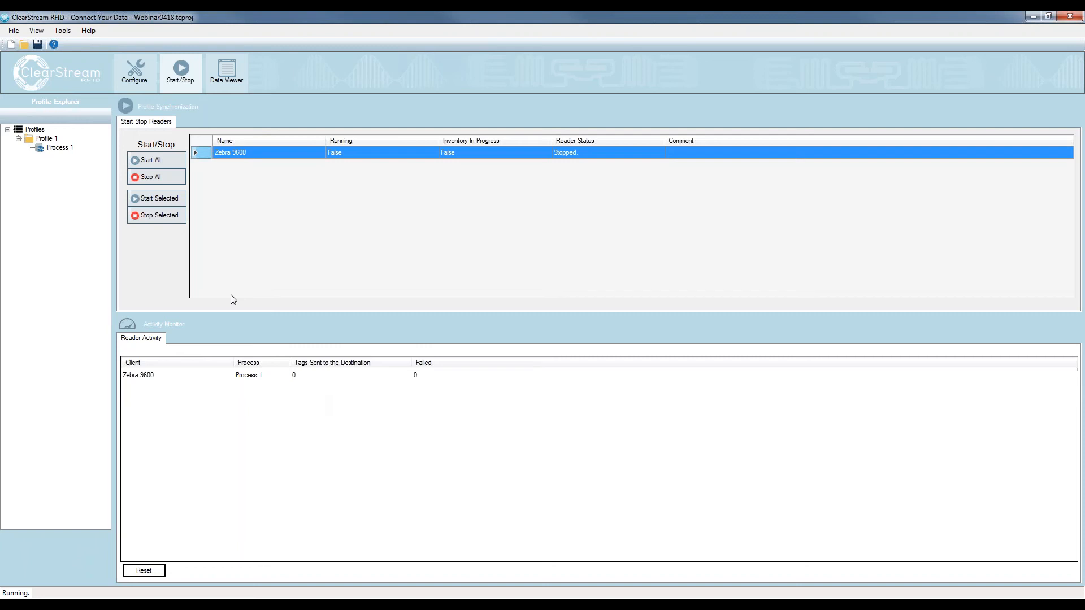
Open the profile's configuration and rename Process 1 as Zebra Reader
{"action": "left_click", "coordinate": [130, 76]}
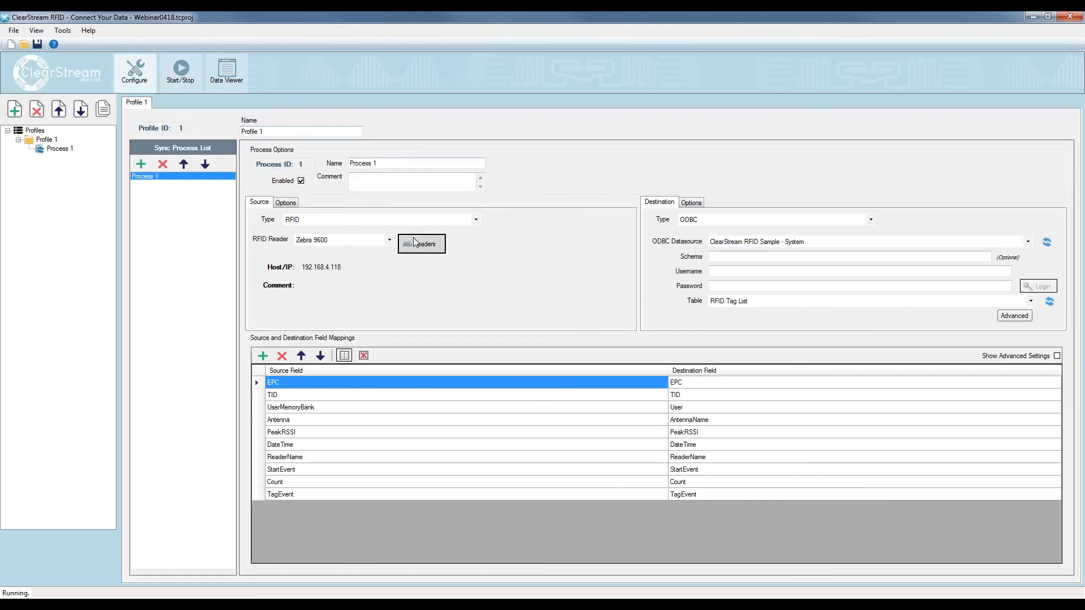
{"action": "left_click", "coordinate": [406, 164]}
{"action": "type", "text": "Zebra Reader"}
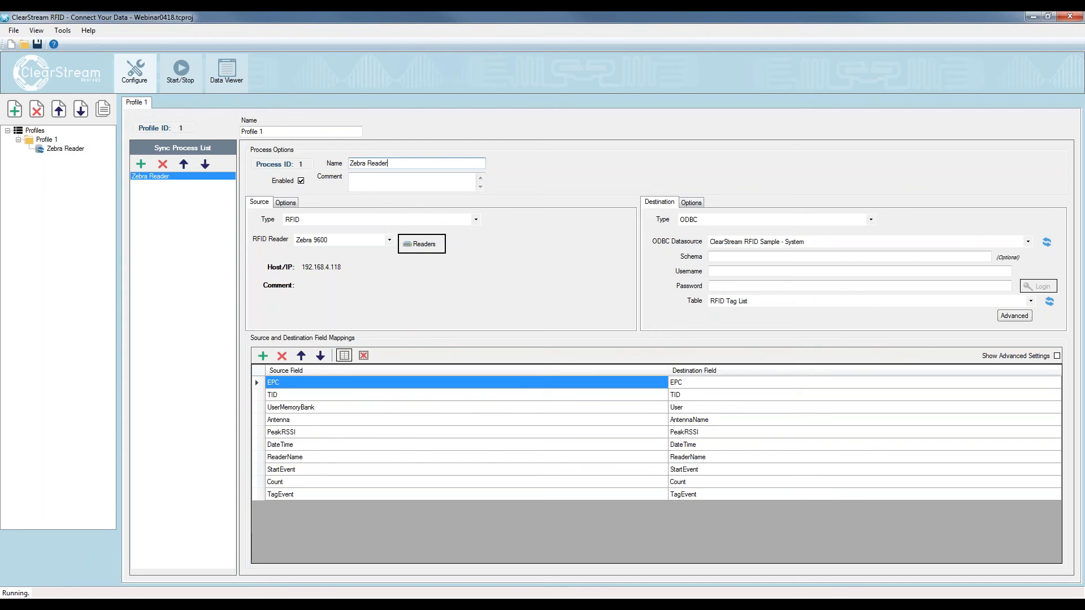
Add a second sync process to Profile 1 and set its source type to RFID
{"action": "left_click", "coordinate": [140, 164]}
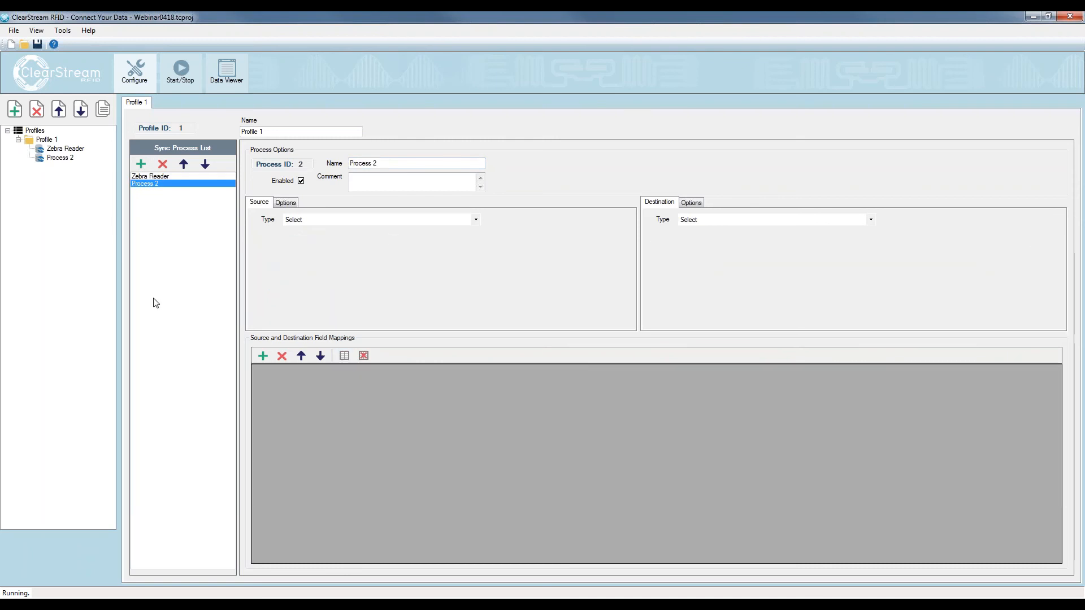
{"action": "left_click", "coordinate": [346, 220]}
{"action": "left_click", "coordinate": [304, 259]}
Set Process 2's destination to the ODBC datasource ClearStream RFID Sample - System, table RFID Tag List, and reset its field mappings to default
{"action": "left_click", "coordinate": [706, 221]}
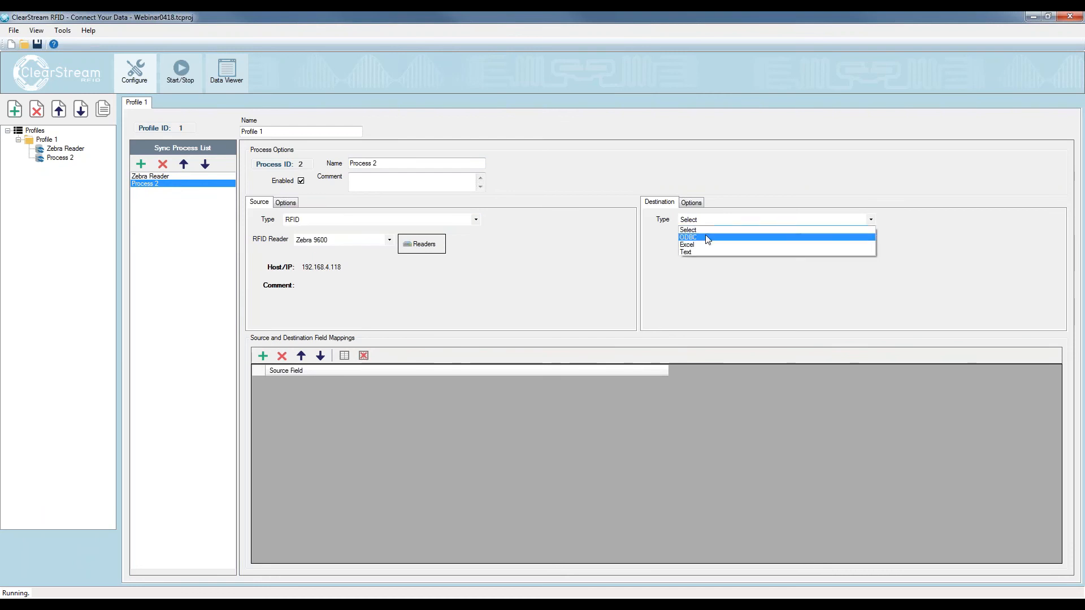
{"action": "left_click", "coordinate": [737, 234]}
{"action": "left_click", "coordinate": [750, 243]}
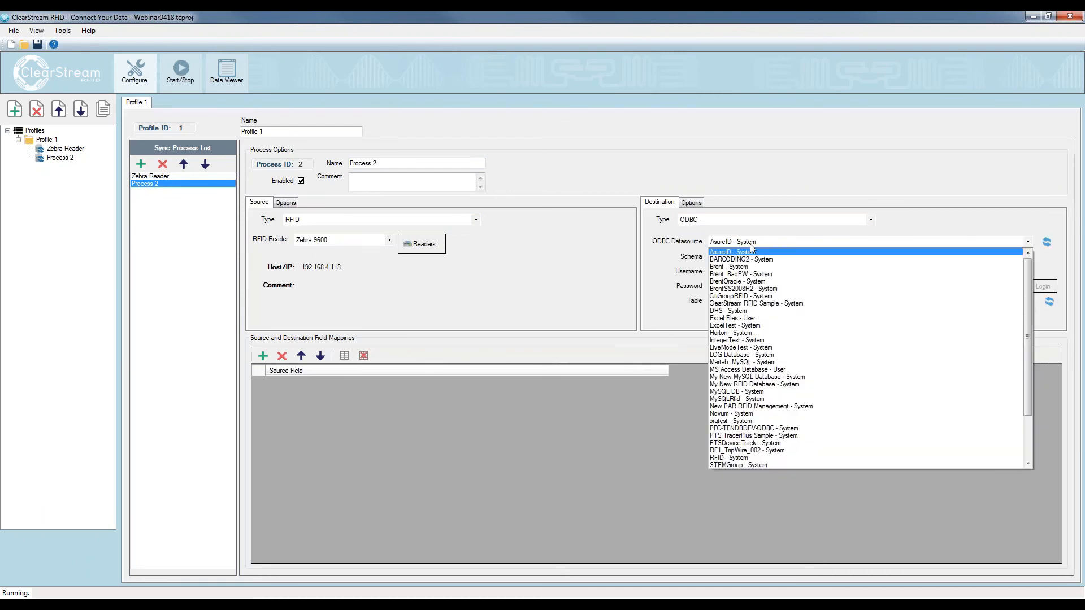
{"action": "left_click", "coordinate": [748, 304]}
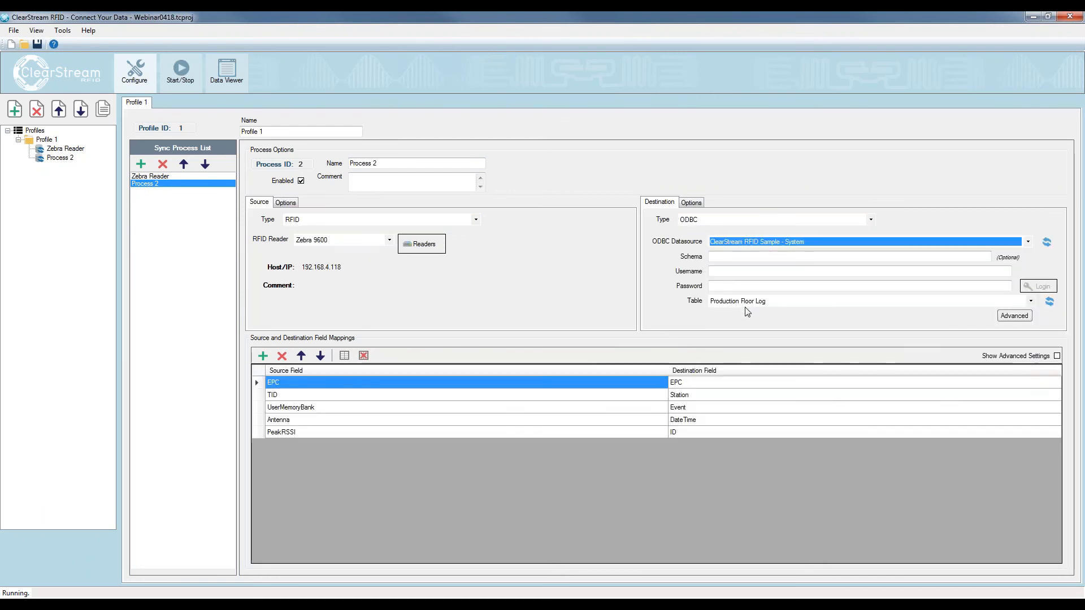
{"action": "left_click", "coordinate": [746, 301]}
{"action": "left_click", "coordinate": [739, 332]}
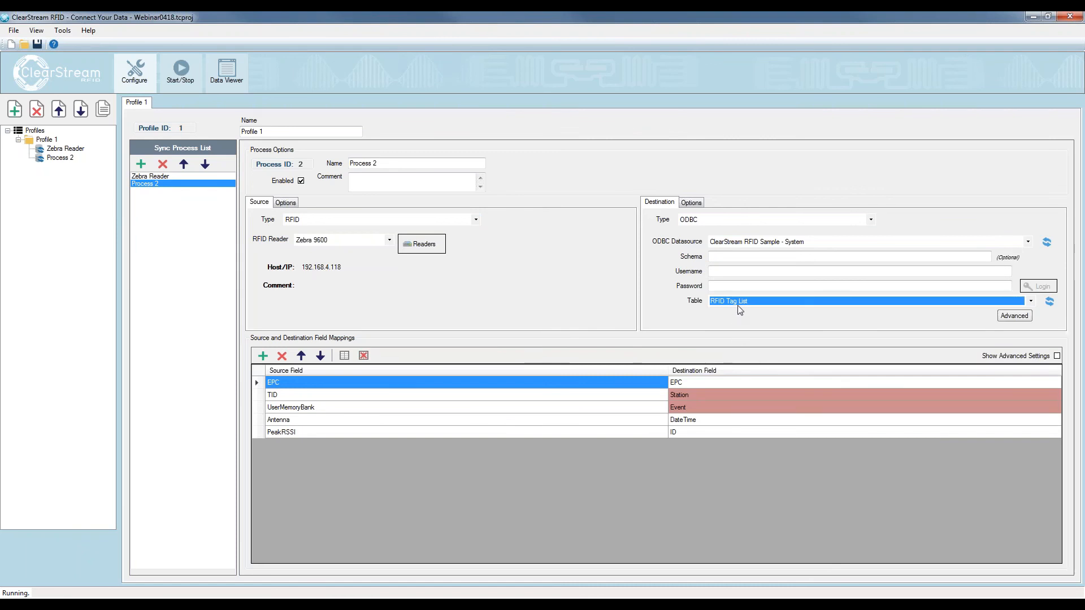
{"action": "left_click", "coordinate": [344, 355]}
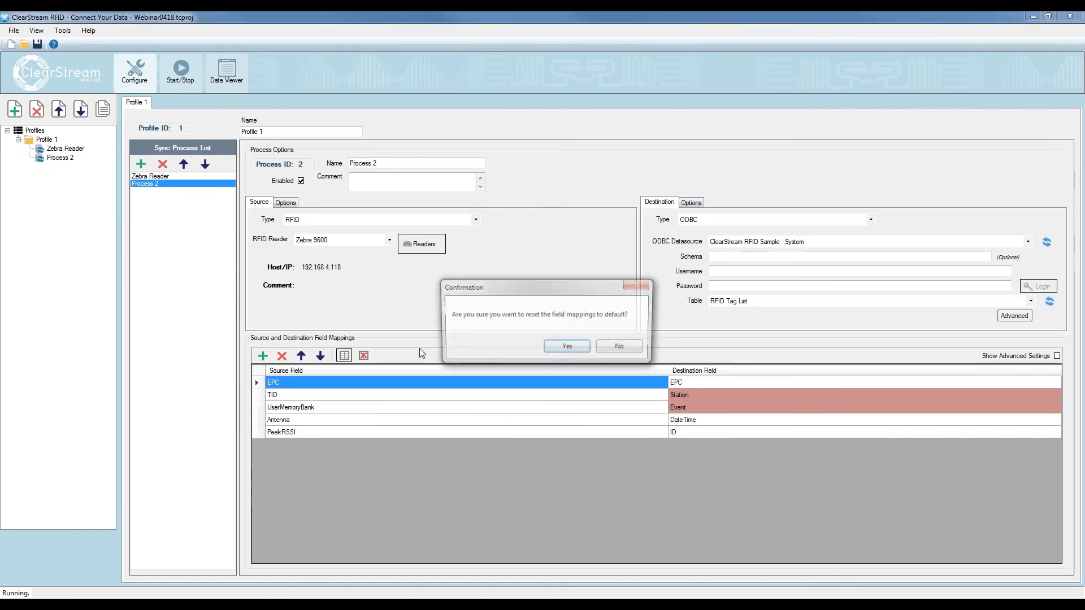
{"action": "left_click", "coordinate": [567, 347]}
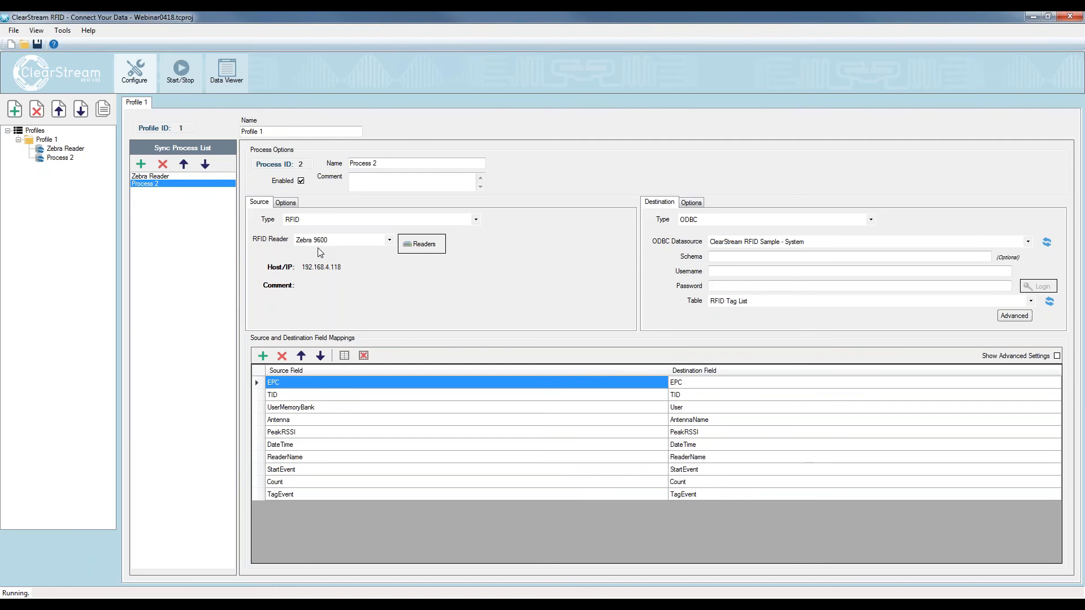
Add a Feig reader in the fixed RFID reader configuration and name it Feig UHF
{"action": "left_click", "coordinate": [357, 239]}
{"action": "left_click", "coordinate": [437, 245]}
{"action": "left_click", "coordinate": [437, 244]}
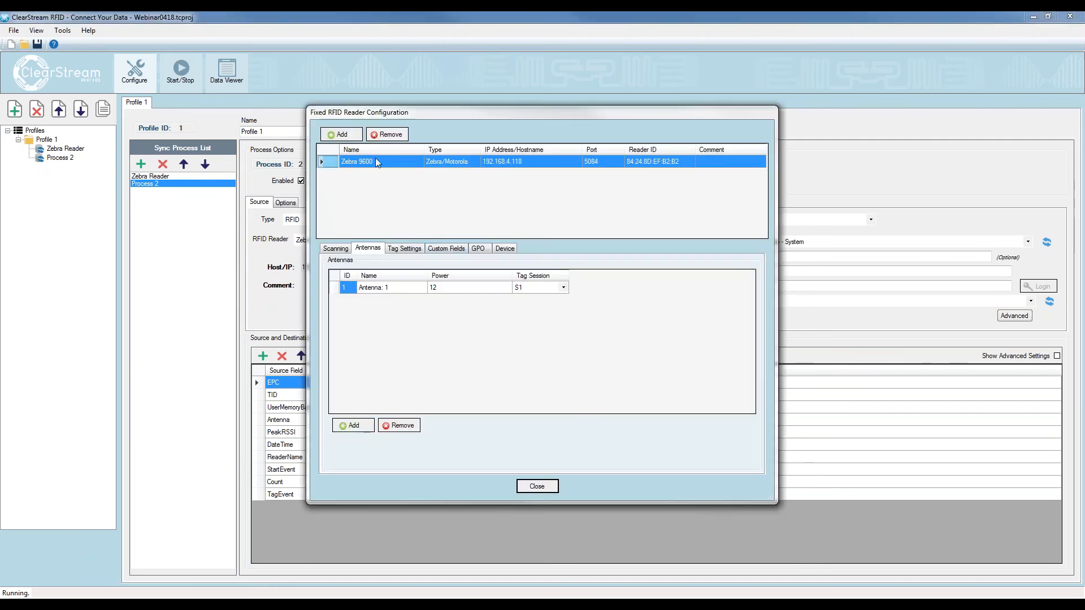
{"action": "left_click", "coordinate": [341, 134]}
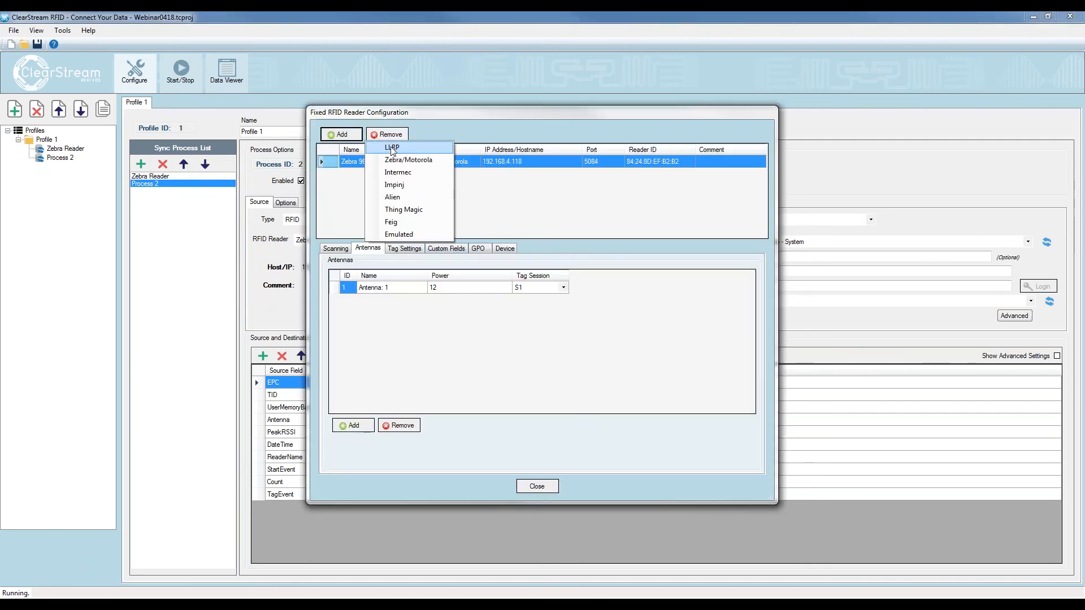
{"action": "left_click", "coordinate": [397, 223]}
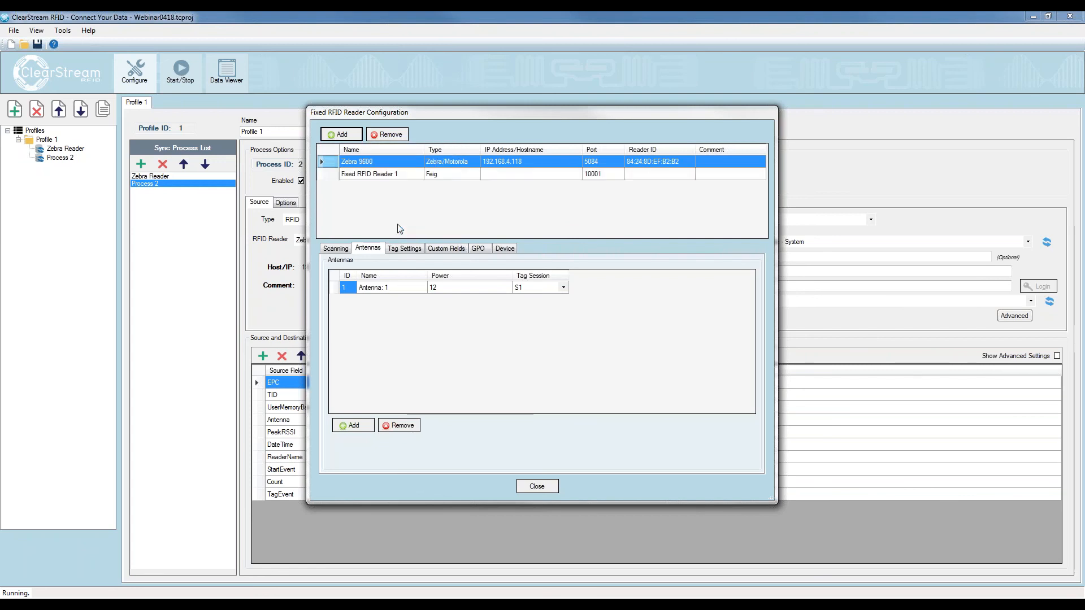
{"action": "left_click", "coordinate": [396, 174]}
{"action": "left_click", "coordinate": [397, 171]}
{"action": "type", "text": "Feig UHF"}
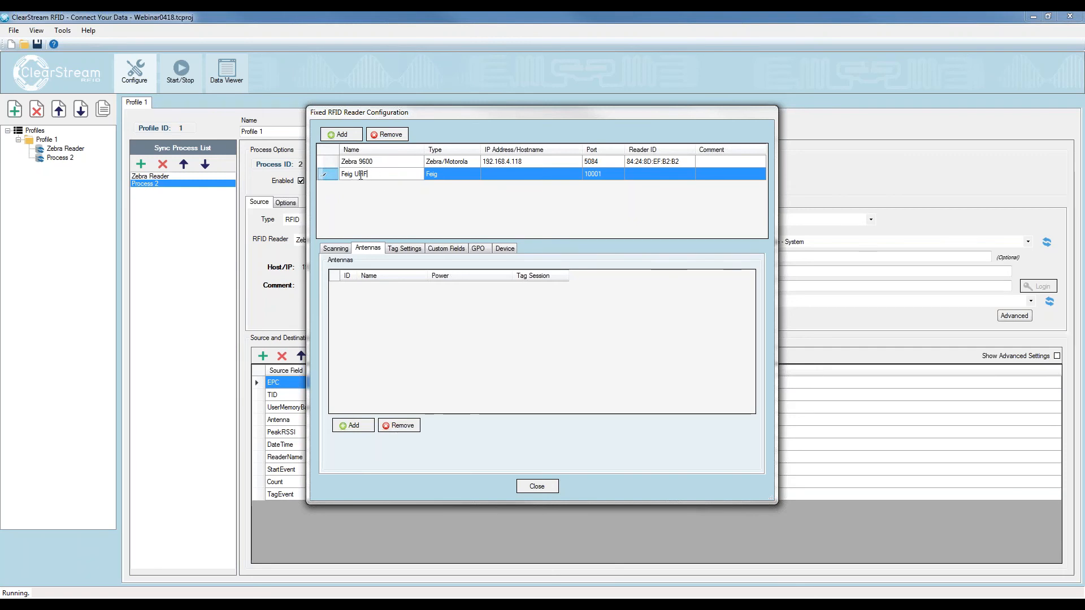
Set the Feig UHF reader's IP address to 192.168.4.133, check its scanning settings and close the reader configuration
{"action": "left_click", "coordinate": [493, 175]}
{"action": "left_click", "coordinate": [496, 173]}
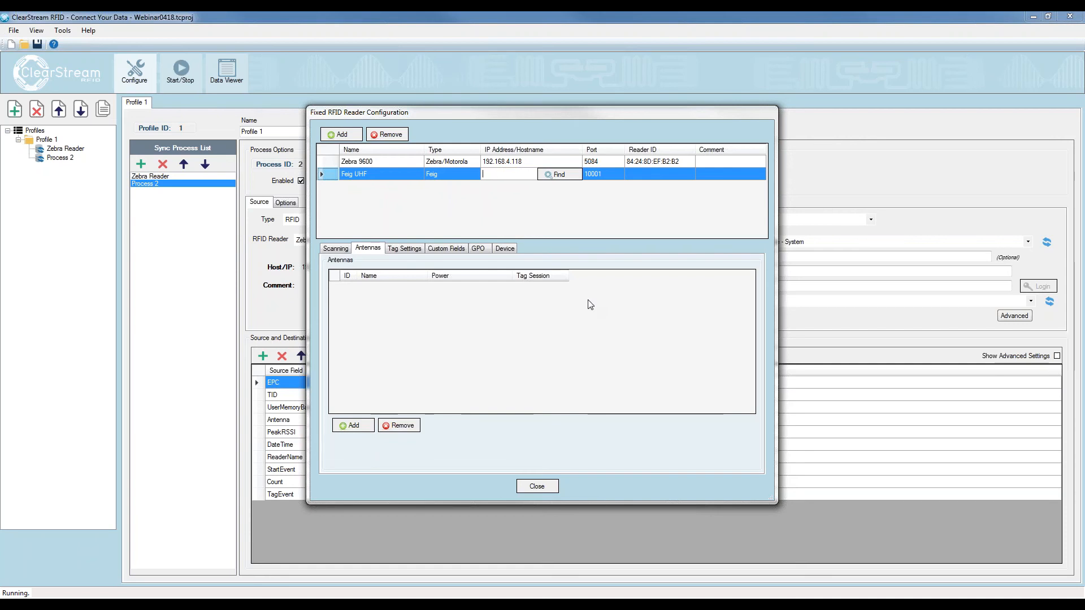
{"action": "type", "text": "192.168.4.133"}
{"action": "key", "text": "Return"}
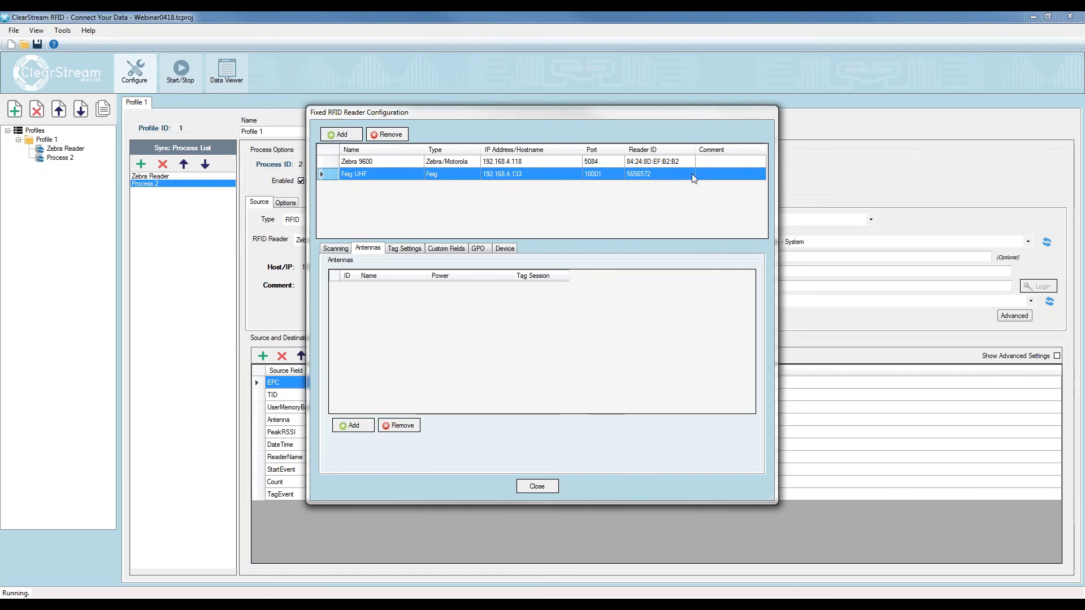
{"action": "left_click", "coordinate": [345, 248]}
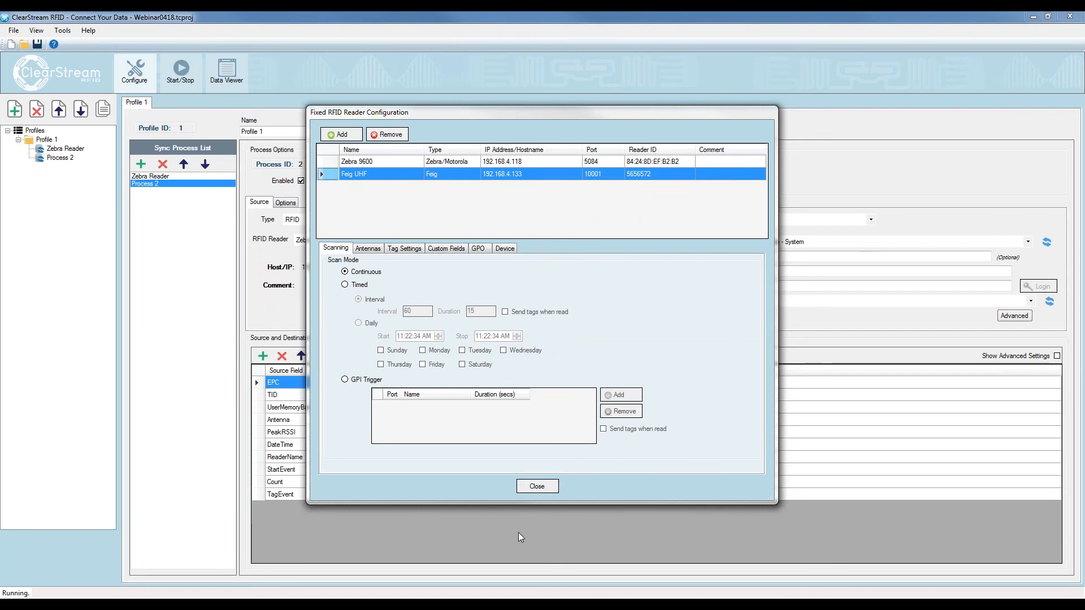
{"action": "left_click", "coordinate": [537, 485]}
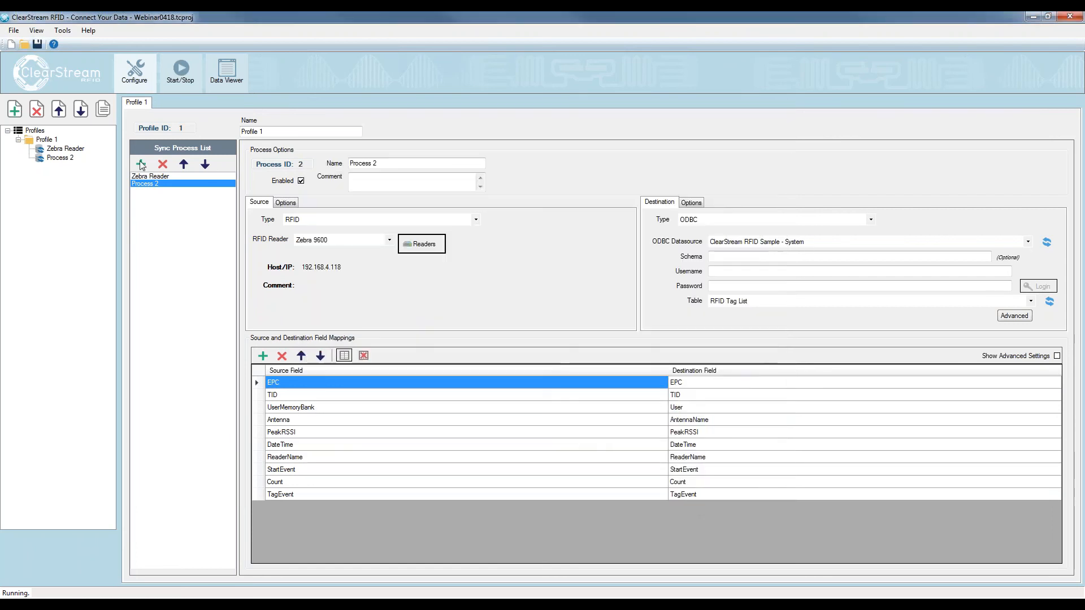
Rename Process 2 as Feig Reader and select Feig UHF as its RFID source reader
{"action": "left_click_drag", "start_coordinate": [386, 163], "coordinate": [187, 160]}
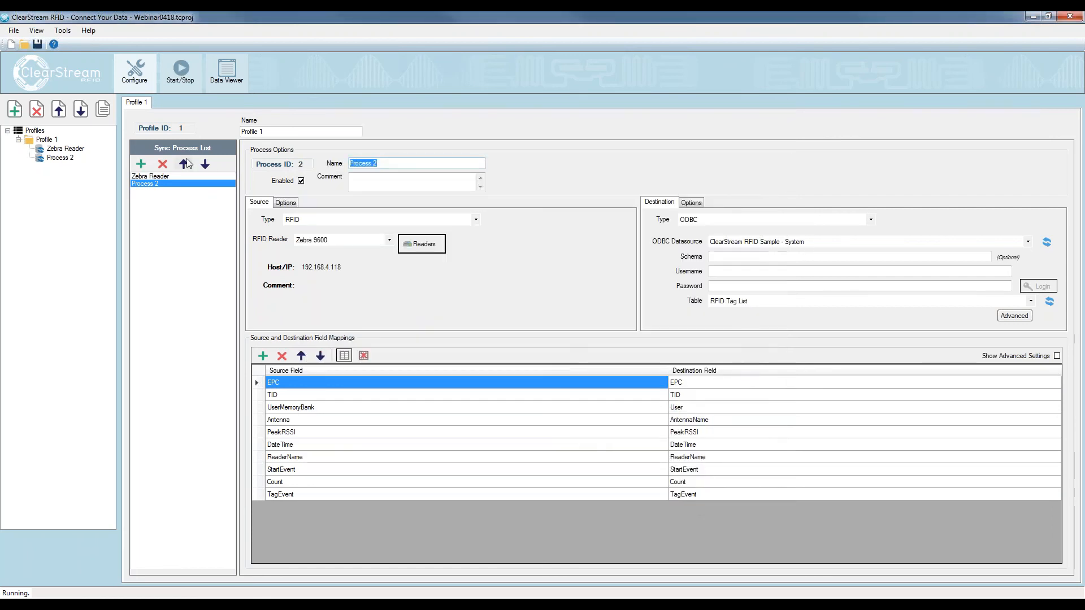
{"action": "type", "text": "Feig Reader"}
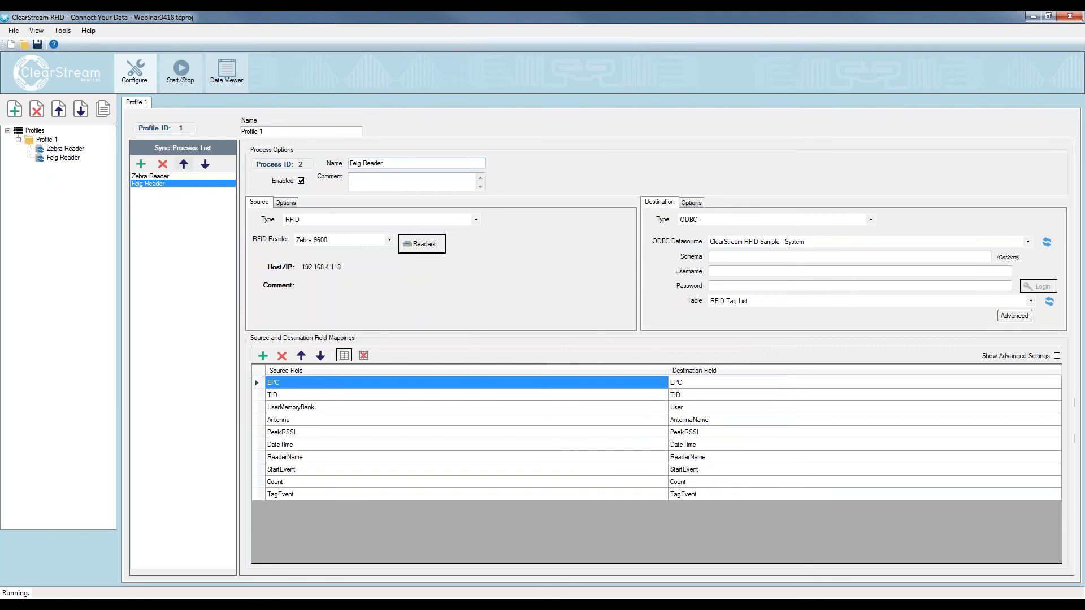
{"action": "left_click", "coordinate": [331, 241]}
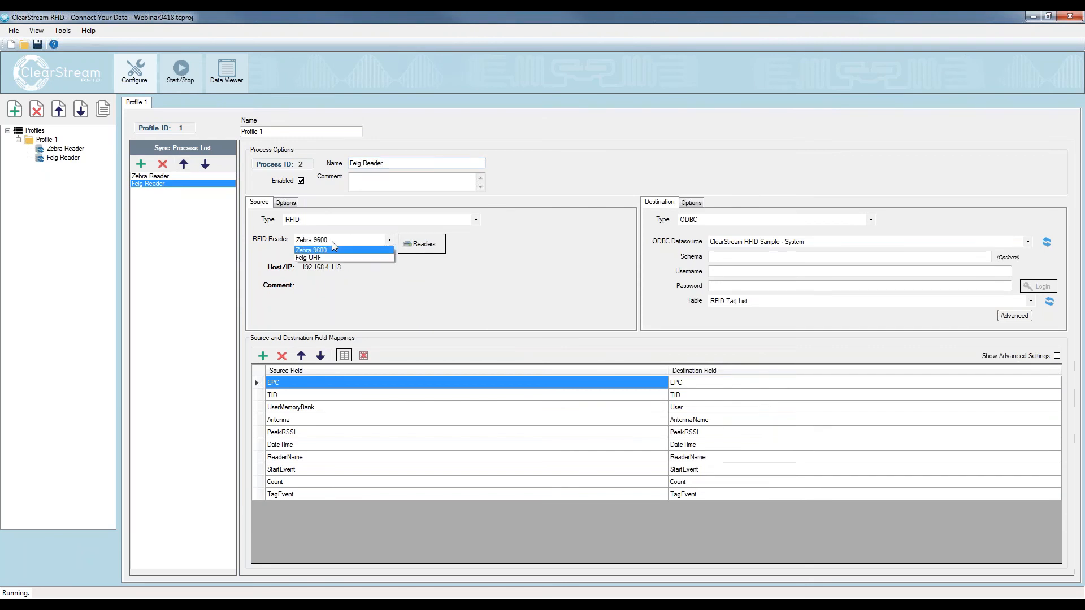
{"action": "left_click", "coordinate": [328, 258]}
{"action": "left_click", "coordinate": [380, 183]}
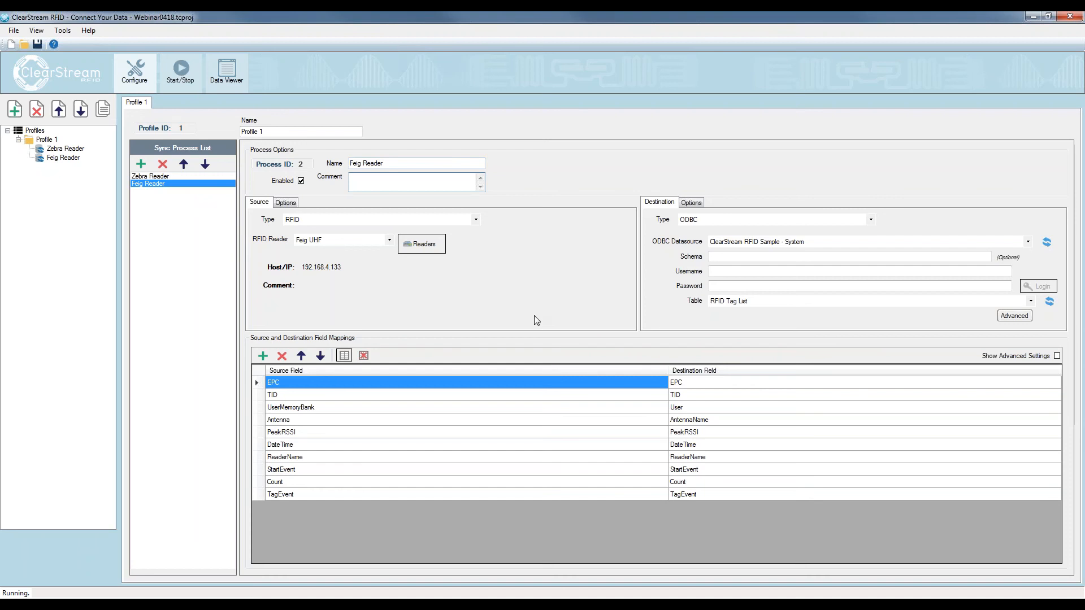
Start all the configured RFID readers so both sync processes send tags to their destination
{"action": "left_click", "coordinate": [151, 176]}
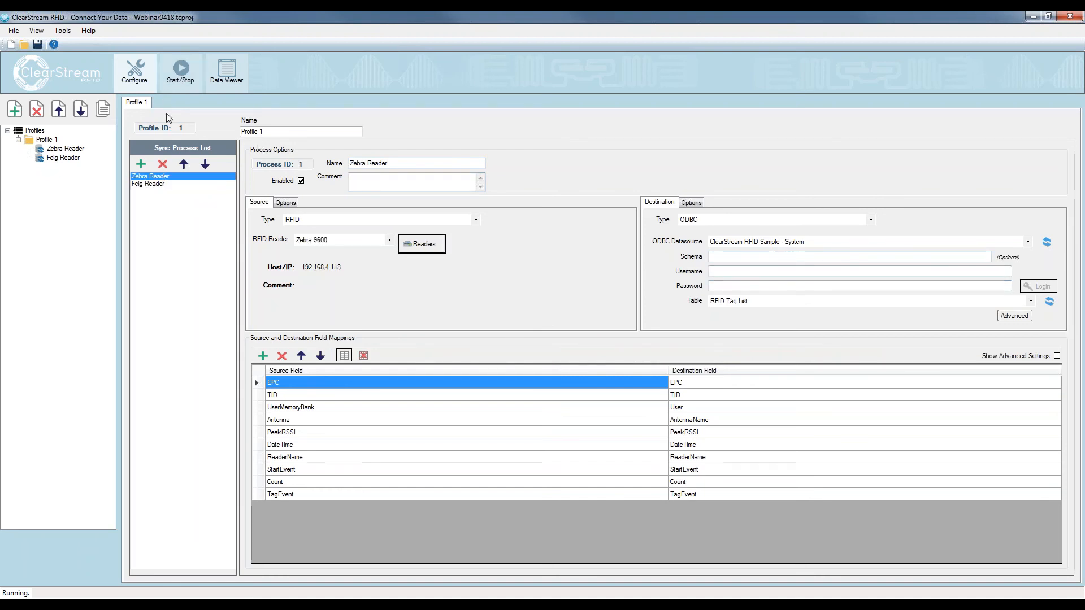
{"action": "left_click", "coordinate": [181, 71]}
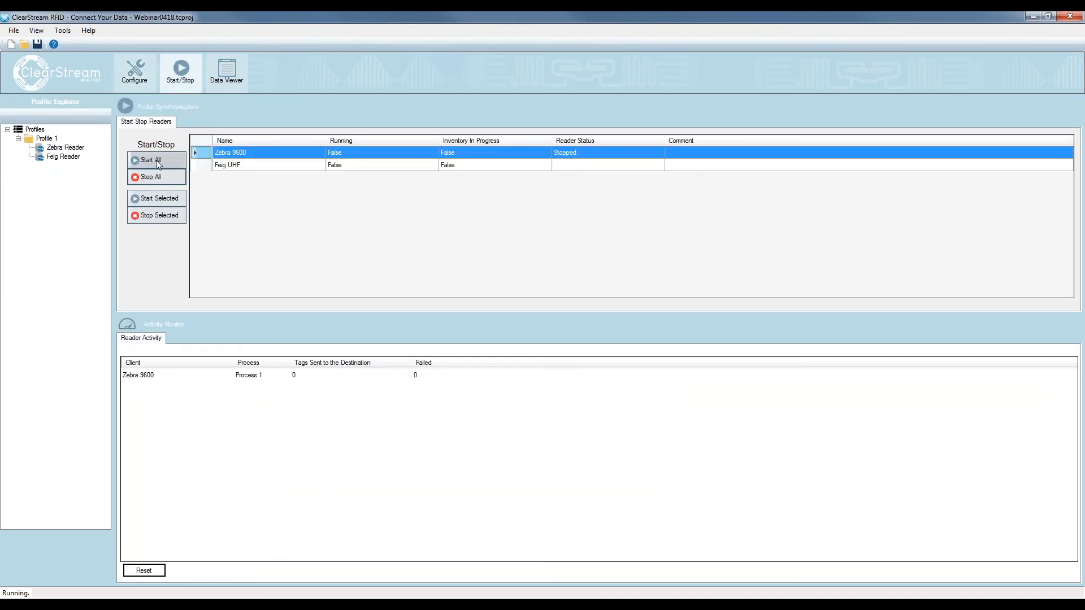
{"action": "left_click", "coordinate": [156, 160]}
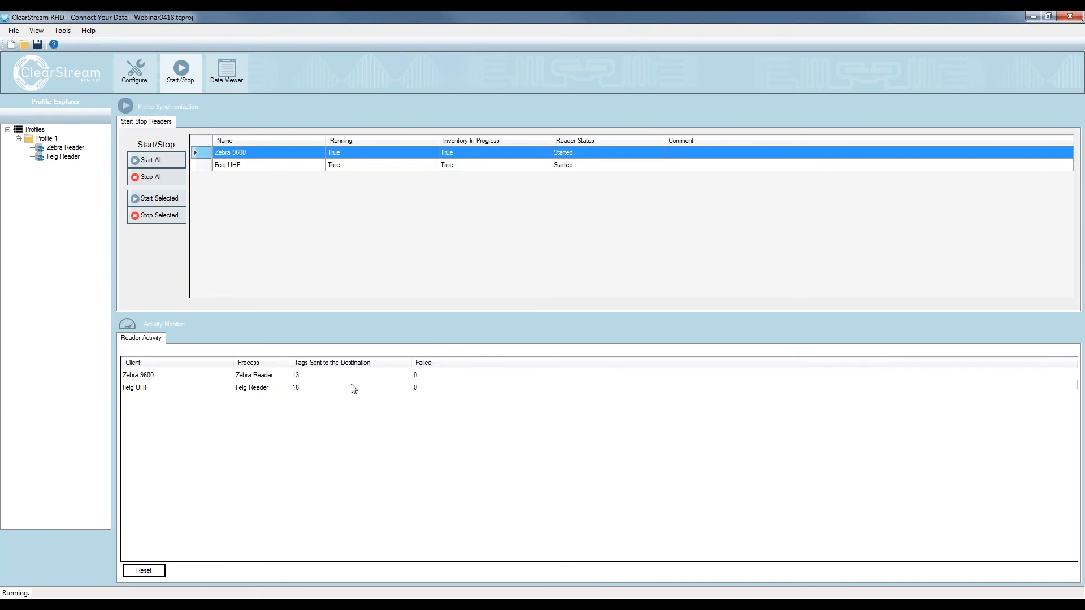
Switch to Access and examine the RFID Tag List table's EPC, antenna, RSSI, time, reader name and event columns for both readers' reads
{"action": "left_click_drag", "start_coordinate": [1084, 73], "coordinate": [495, 66]}
{"action": "left_click_drag", "start_coordinate": [812, 68], "coordinate": [745, 68]}
{"action": "left_click", "coordinate": [624, 101]}
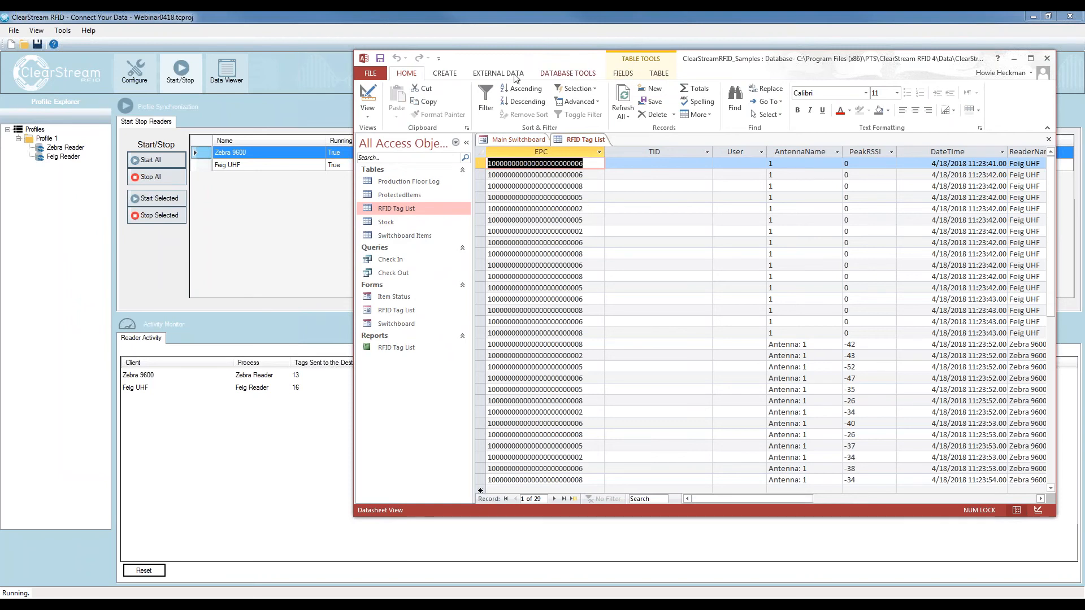
{"action": "scroll", "coordinate": [421, 74], "scroll_direction": "down", "scroll_amount": 3}
{"action": "left_click_drag", "start_coordinate": [692, 65], "coordinate": [483, 70]}
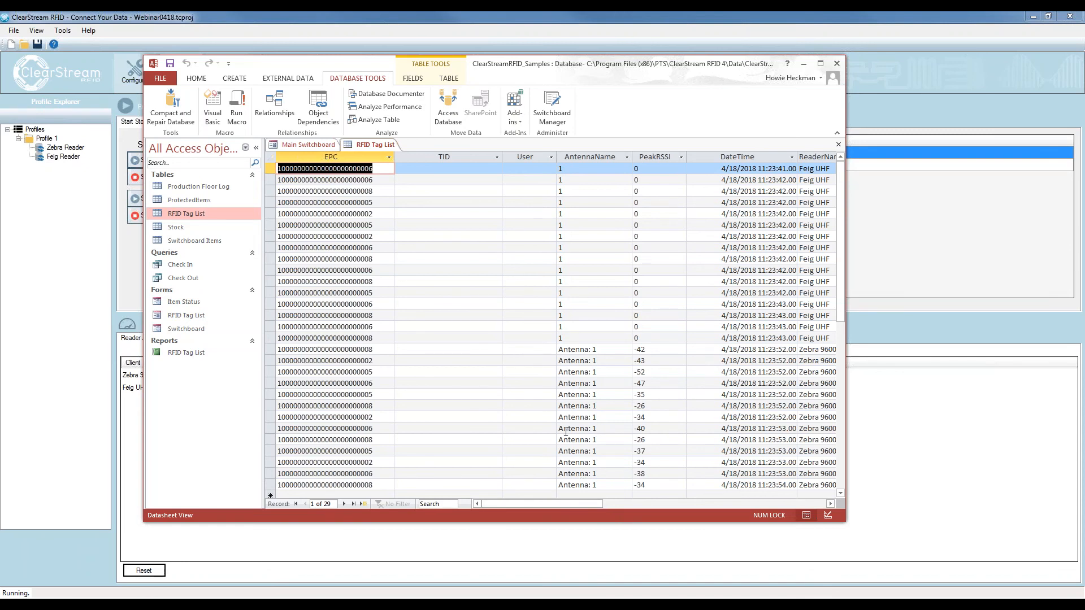
{"action": "left_click_drag", "start_coordinate": [600, 504], "coordinate": [669, 506]}
{"action": "double_click", "coordinate": [570, 157]}
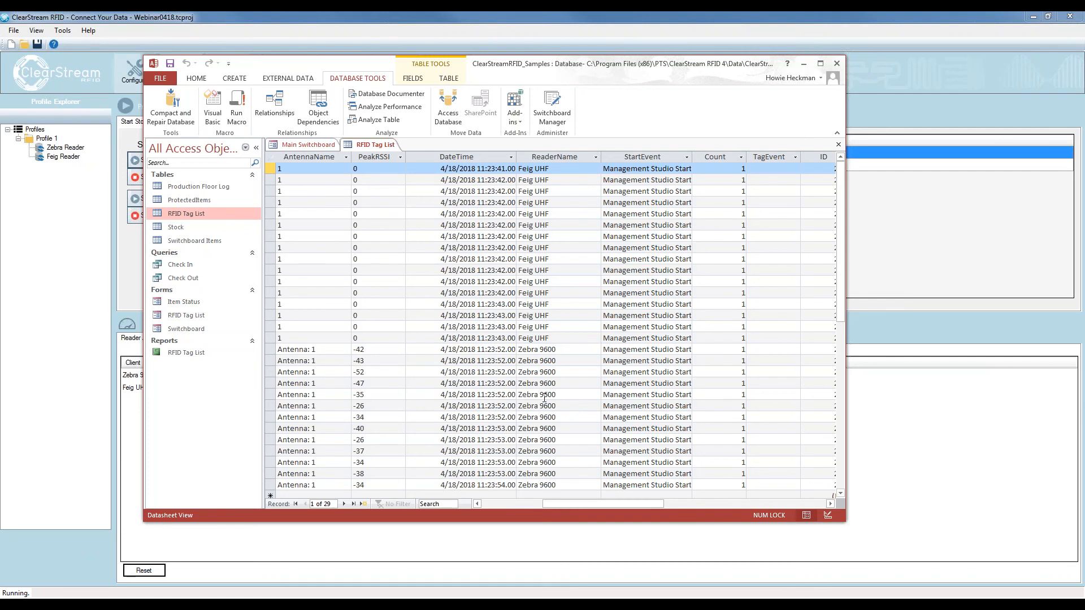
{"action": "left_click_drag", "start_coordinate": [636, 504], "coordinate": [570, 505]}
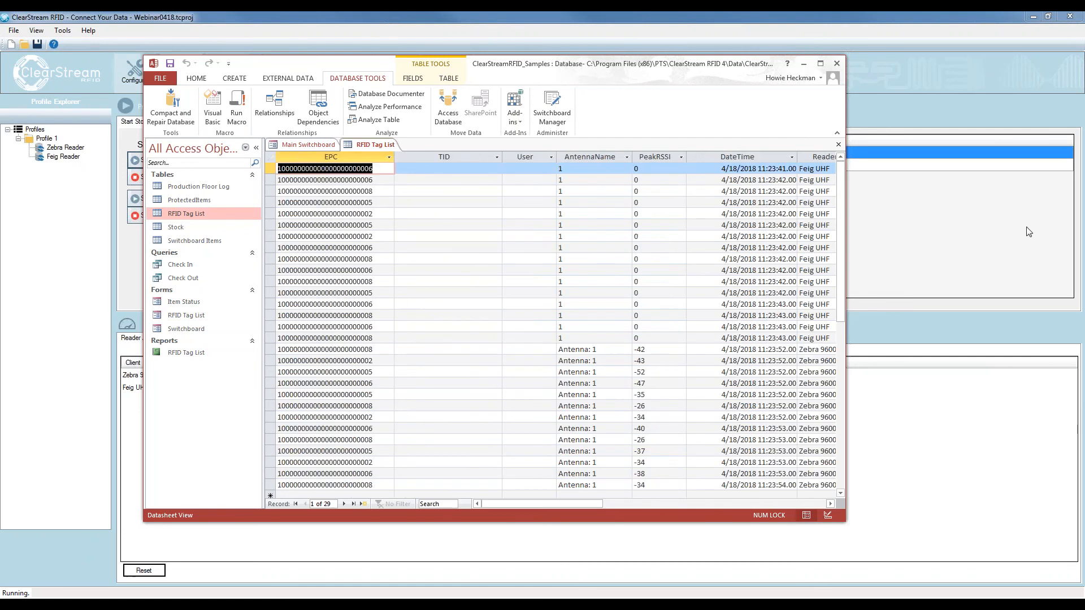
{"action": "left_click", "coordinate": [1074, 36]}
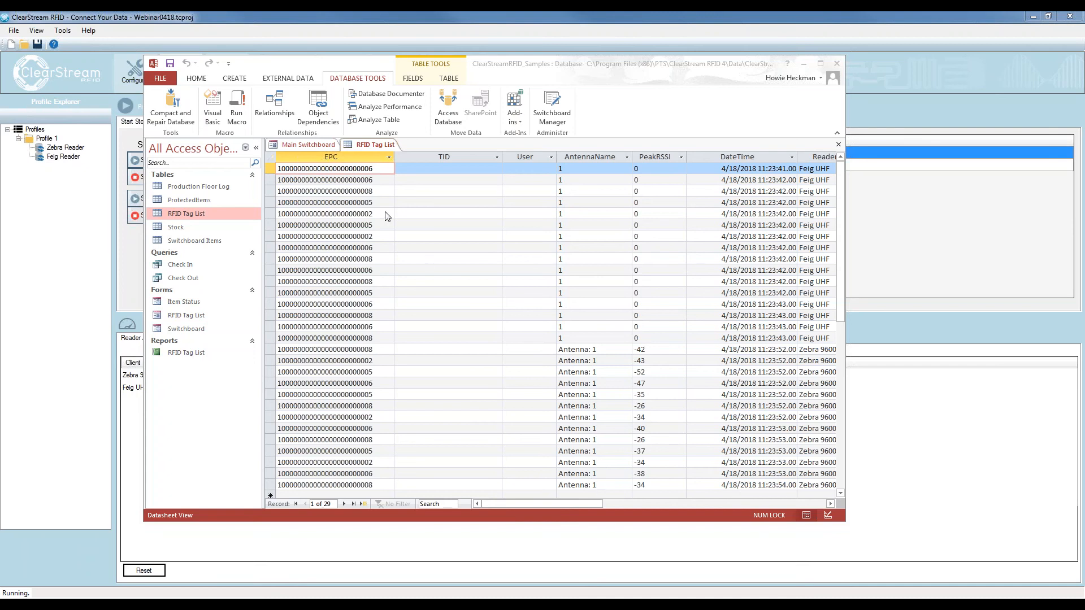
{"action": "left_click", "coordinate": [375, 176]}
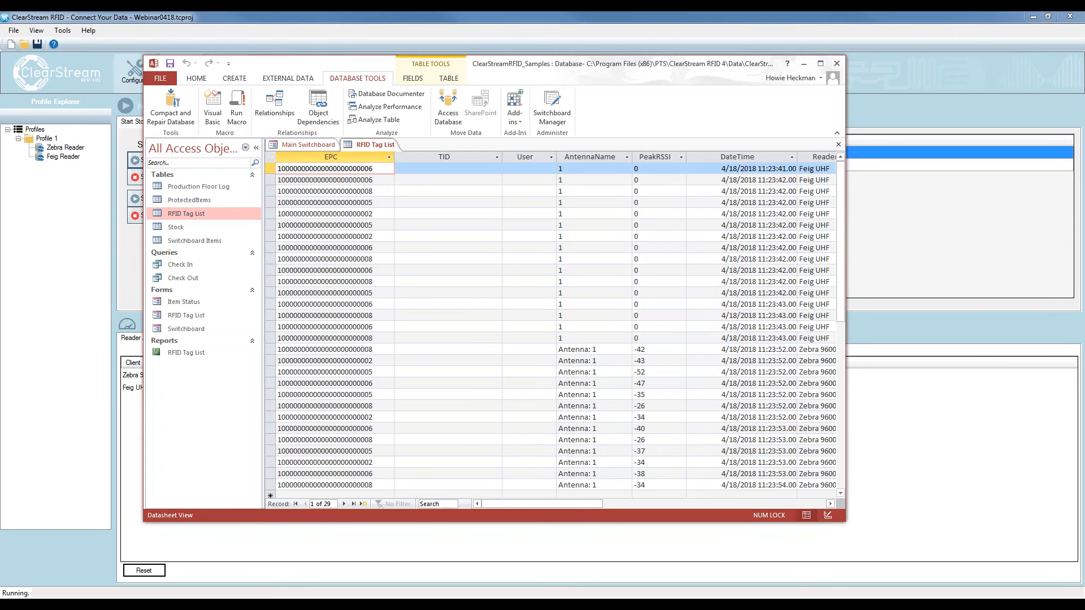
{"action": "left_click", "coordinate": [375, 180]}
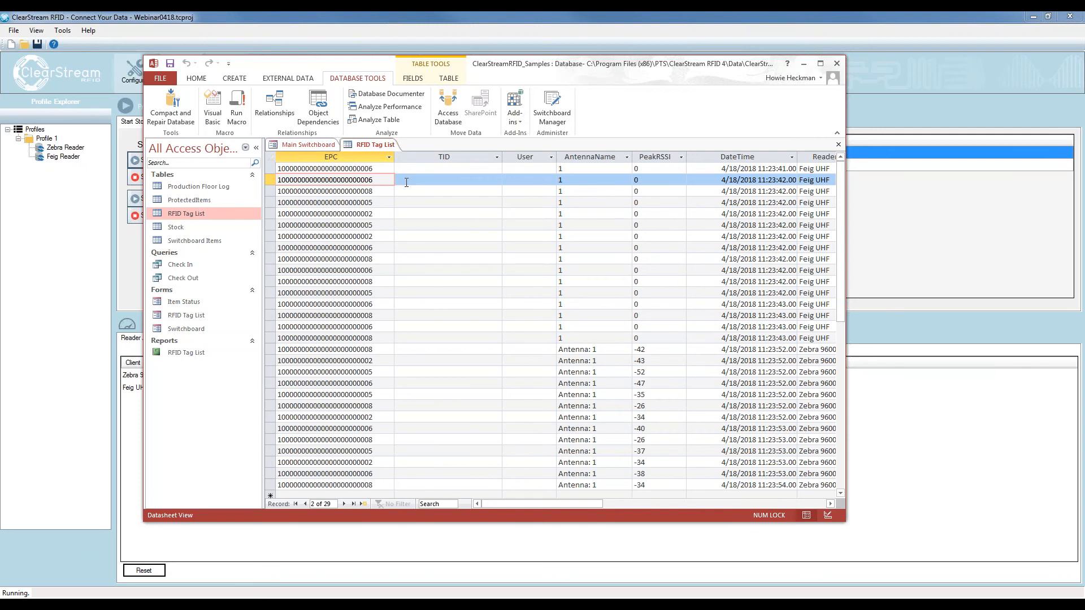
{"action": "left_click", "coordinate": [416, 202]}
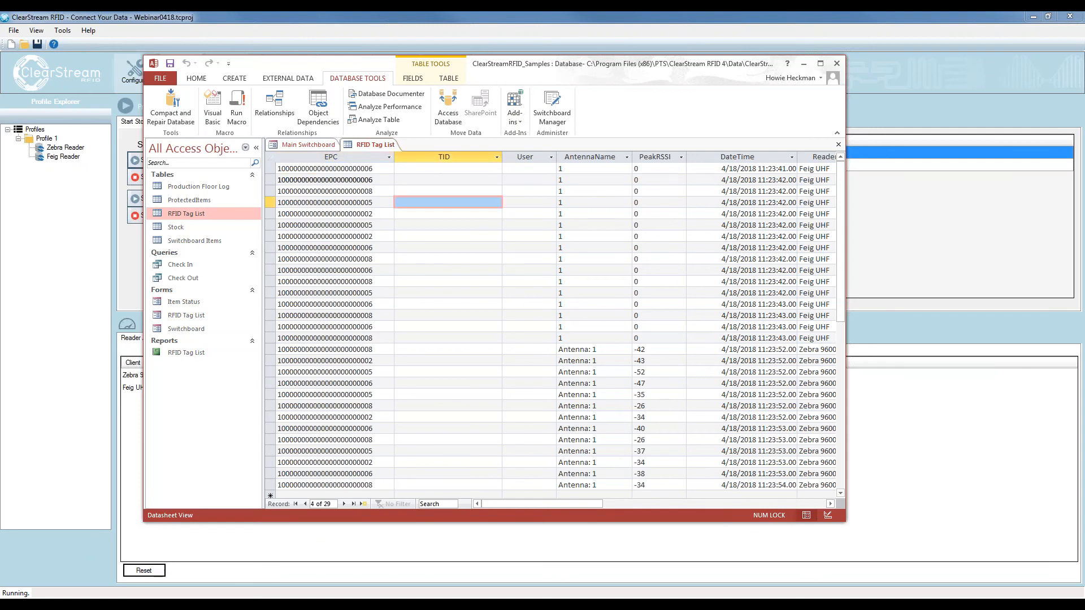
Switch to ClearStream RFID and stop all the running readers
{"action": "left_click_drag", "start_coordinate": [339, 64], "coordinate": [1084, 107]}
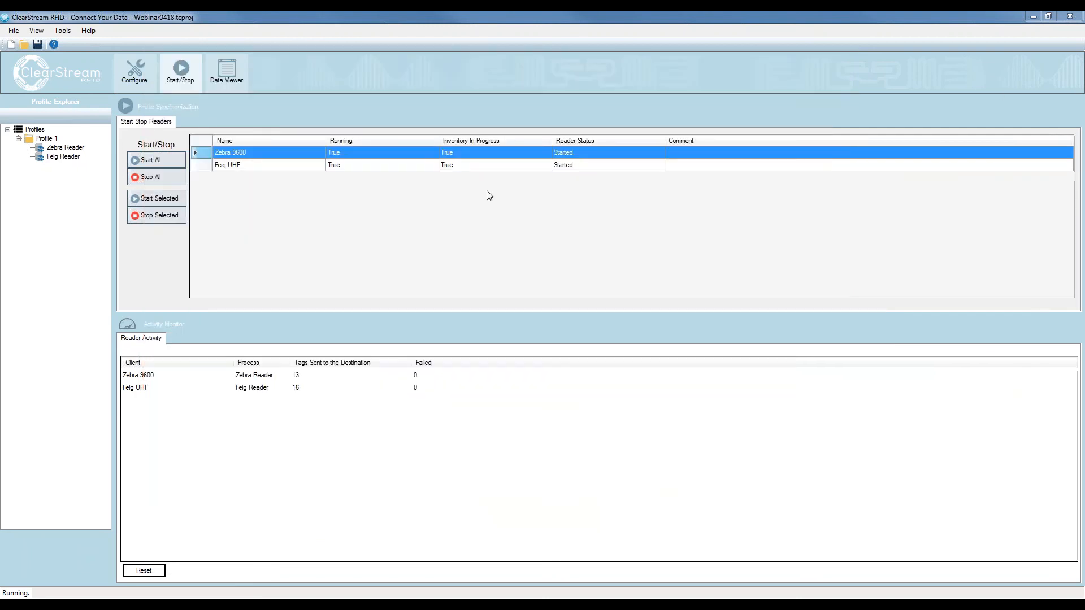
{"action": "left_click", "coordinate": [173, 177]}
Delete all records from the RFID Tag List table in Access and reset the reader activity counts in ClearStream RFID
{"action": "left_click_drag", "start_coordinate": [1084, 107], "coordinate": [339, 75]}
{"action": "left_click", "coordinate": [418, 260]}
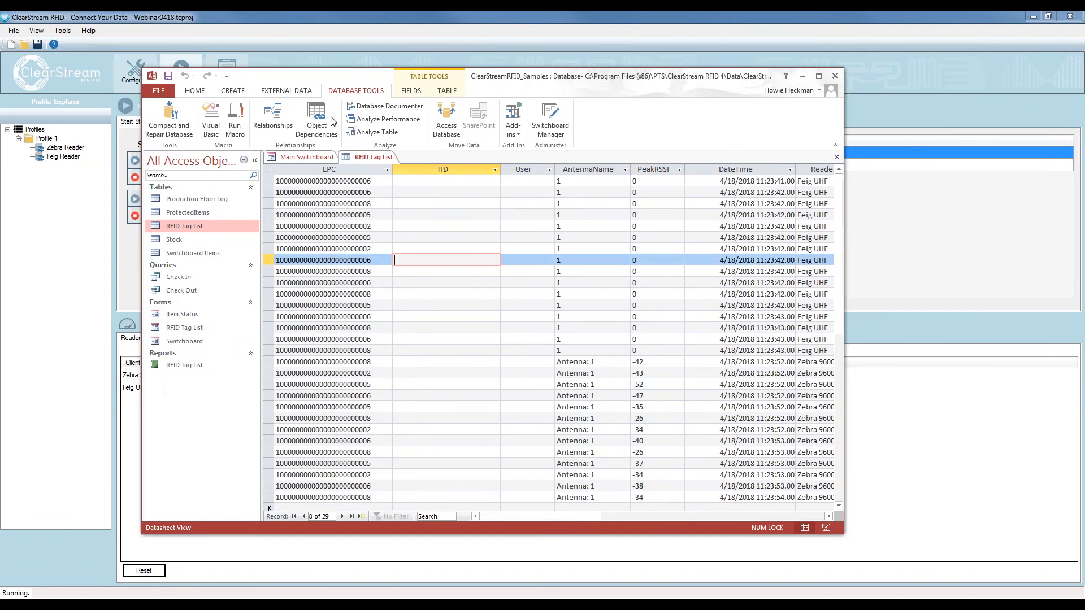
{"action": "left_click", "coordinate": [202, 94]}
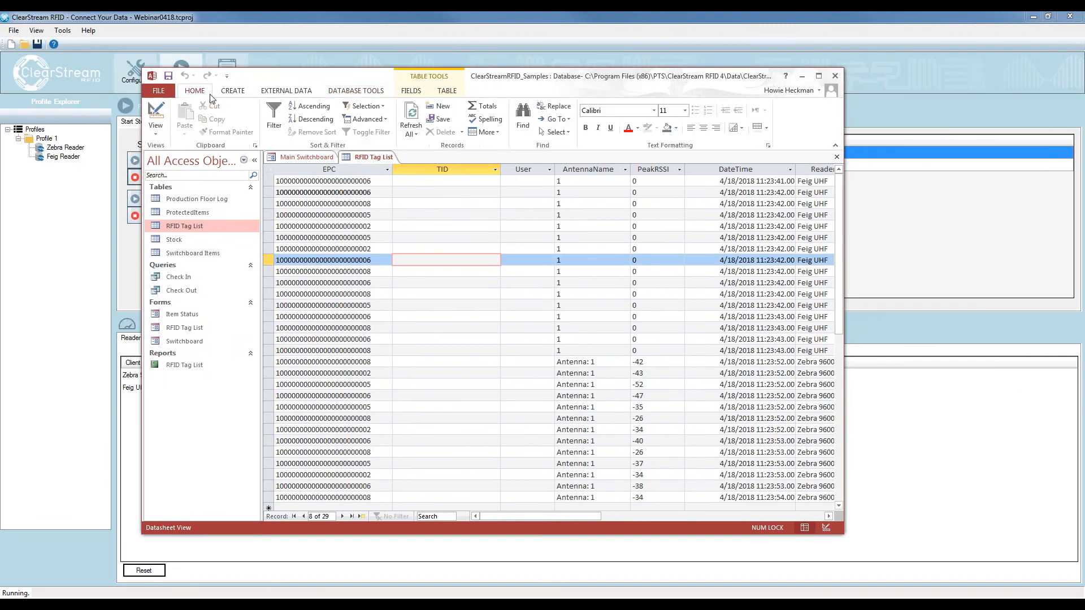
{"action": "left_click", "coordinate": [451, 249]}
{"action": "key", "text": "ctrl+a"}
{"action": "key", "text": "Delete"}
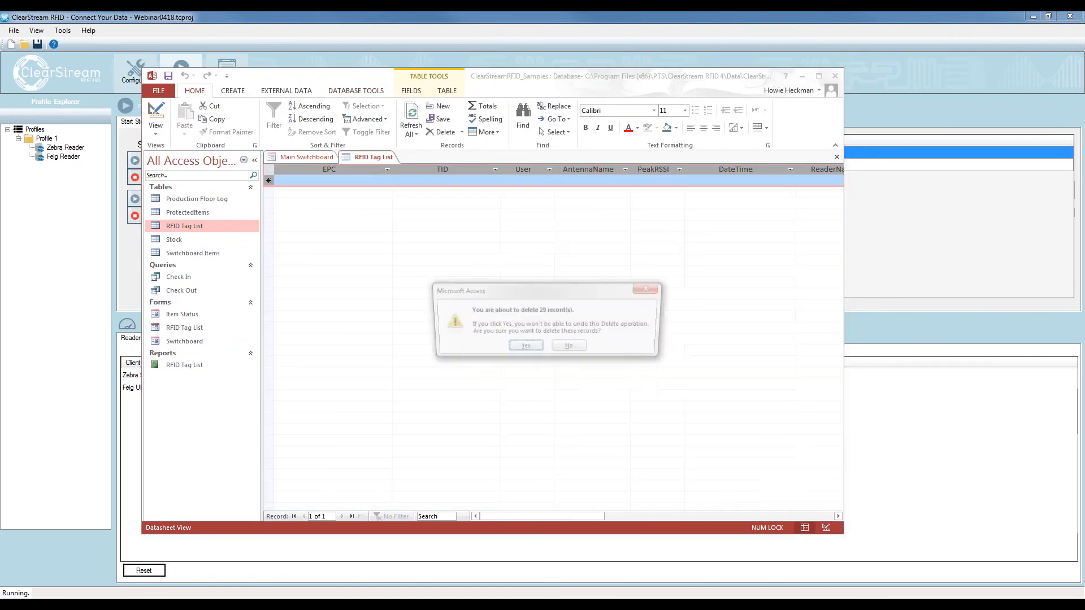
{"action": "key", "text": "Return"}
{"action": "left_click", "coordinate": [411, 112]}
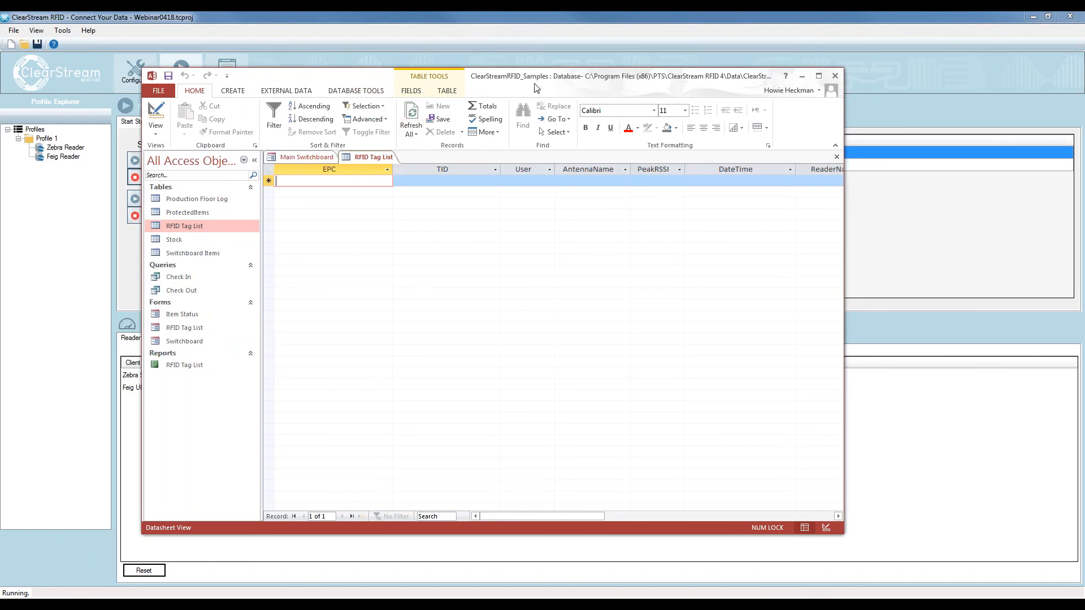
{"action": "left_click_drag", "start_coordinate": [535, 80], "coordinate": [1084, 91]}
{"action": "left_click", "coordinate": [149, 571]}
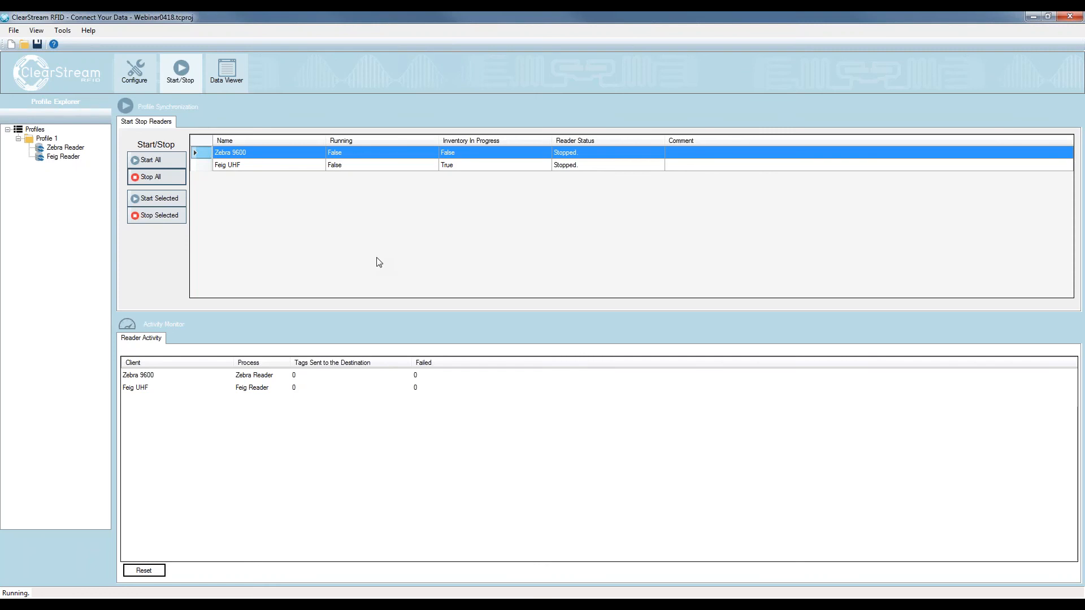
Enable tag read moderation by reader for Feig UHF with a 5000 ms timeout, reporting tags again only after not visible
{"action": "left_click", "coordinate": [133, 76]}
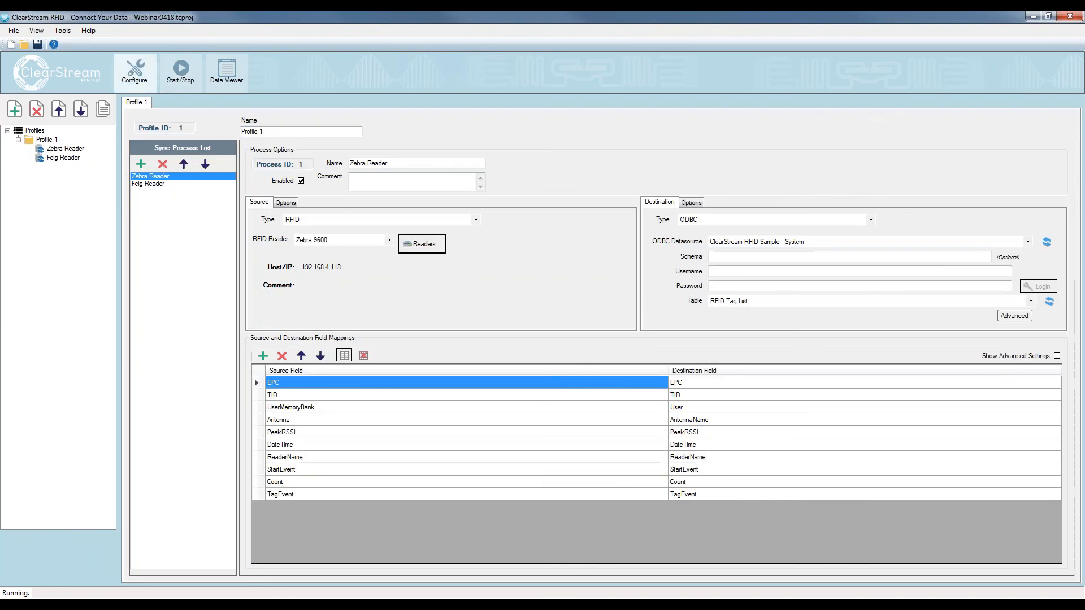
{"action": "left_click", "coordinate": [412, 245]}
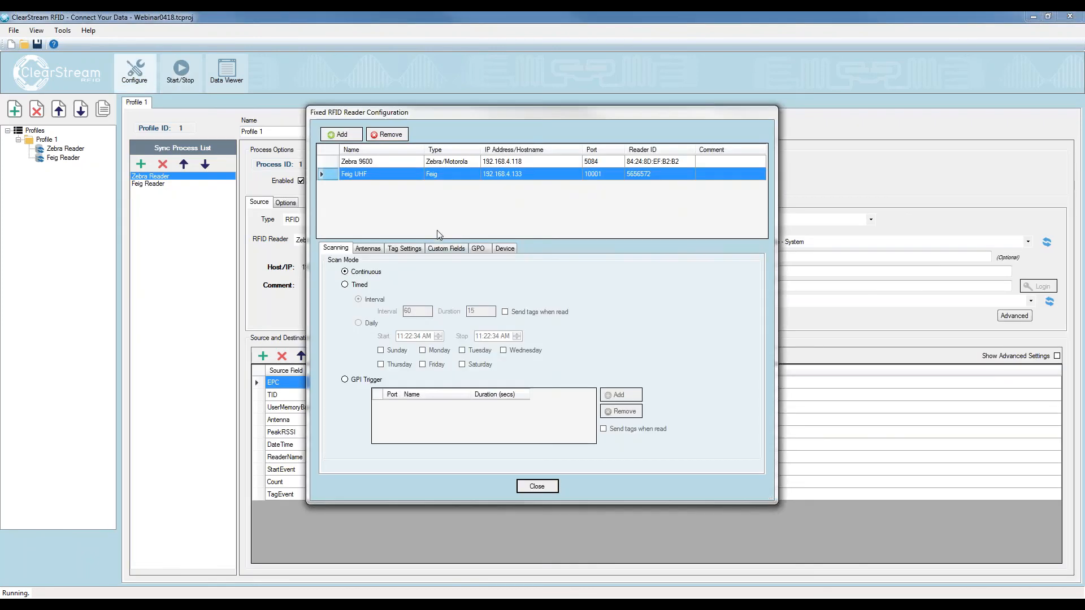
{"action": "left_click", "coordinate": [406, 252]}
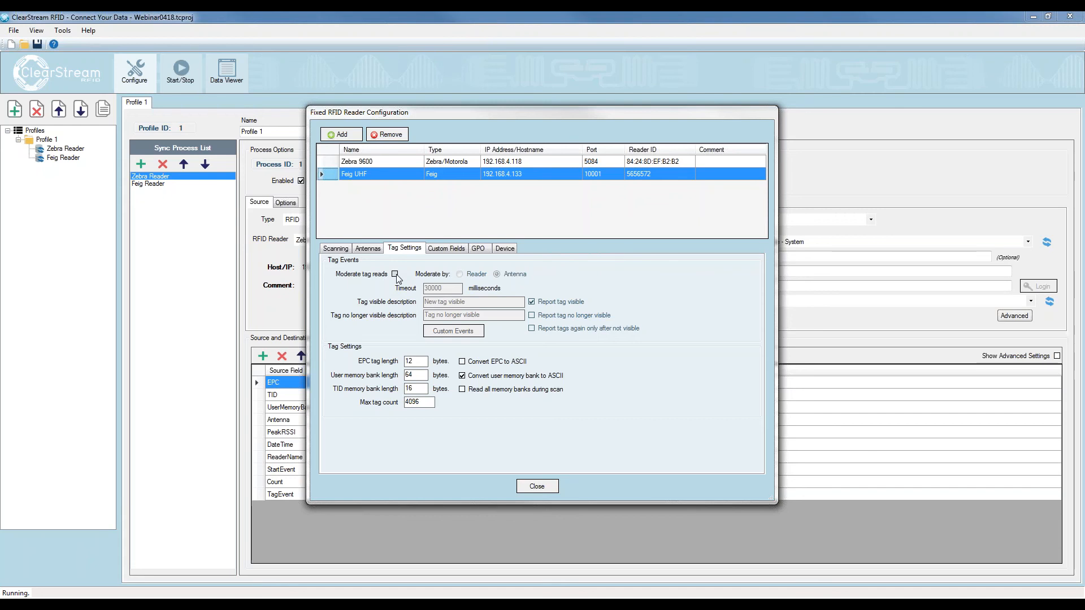
{"action": "left_click", "coordinate": [395, 275]}
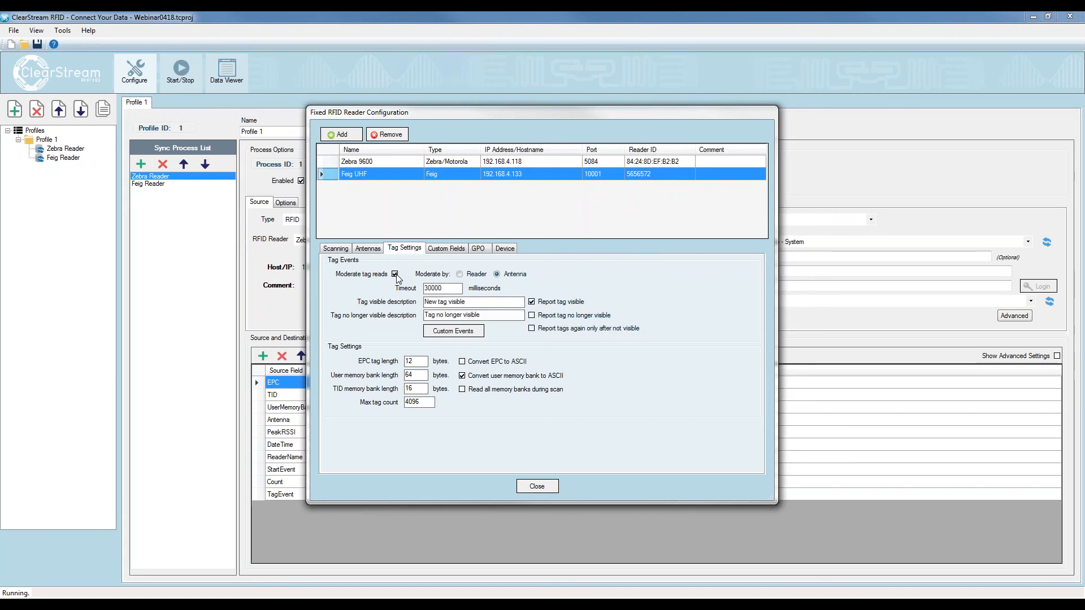
{"action": "left_click", "coordinate": [460, 275]}
{"action": "double_click", "coordinate": [432, 288]}
{"action": "type", "text": "5000"}
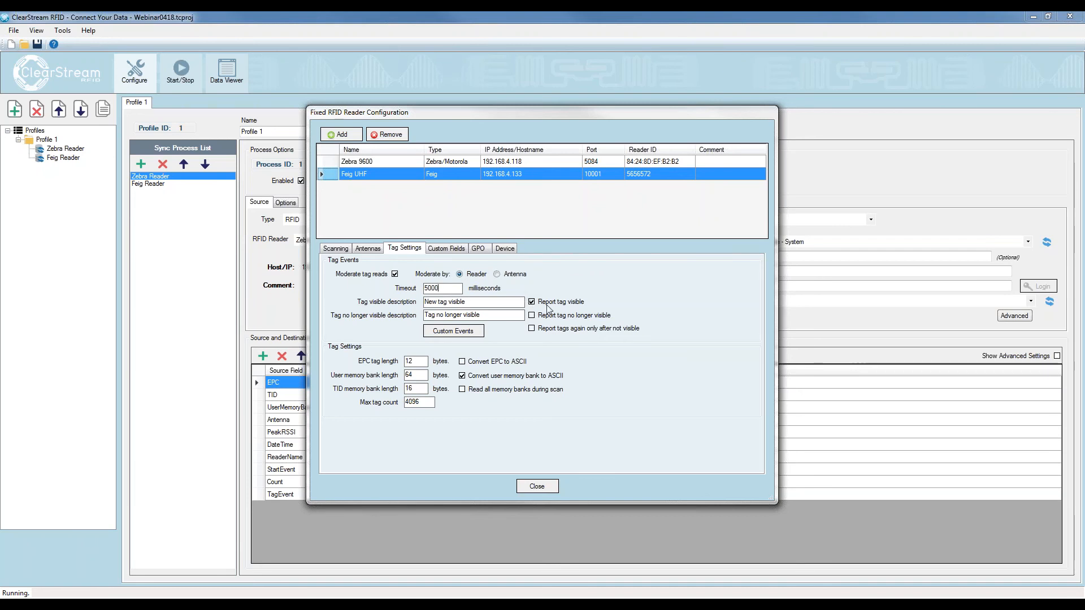
{"action": "left_click", "coordinate": [574, 329]}
{"action": "double_click", "coordinate": [445, 288]}
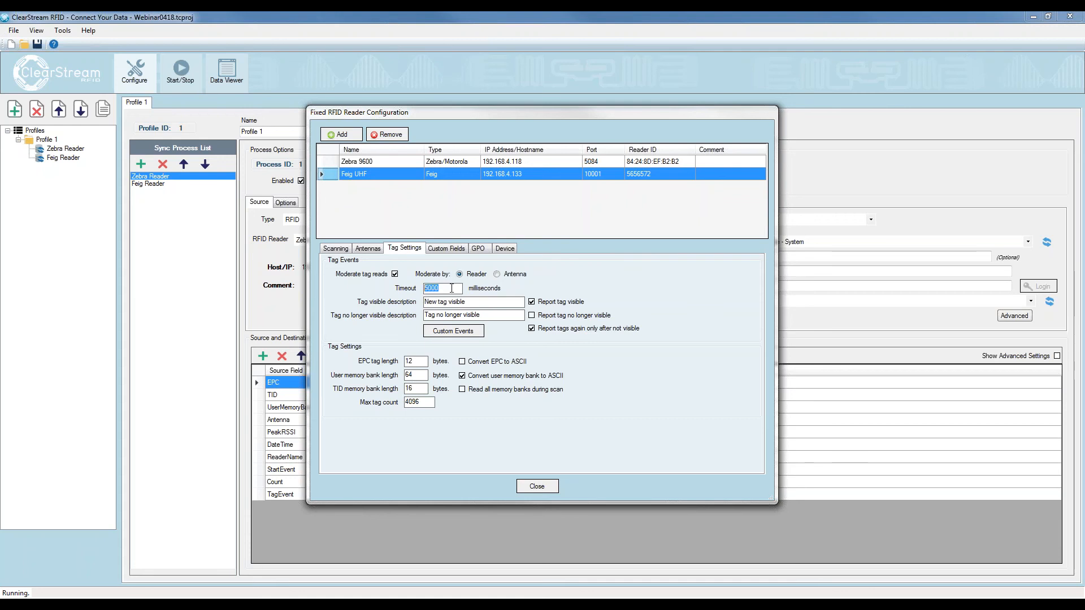
{"action": "left_click", "coordinate": [452, 287]}
{"action": "double_click", "coordinate": [454, 285]}
{"action": "left_click", "coordinate": [547, 317]}
{"action": "double_click", "coordinate": [433, 288]}
{"action": "left_click", "coordinate": [531, 315]}
Enable tag read moderation by reader for Zebra 9600 with a 5000 ms timeout, reporting tags again only after not visible
{"action": "left_click", "coordinate": [425, 162]}
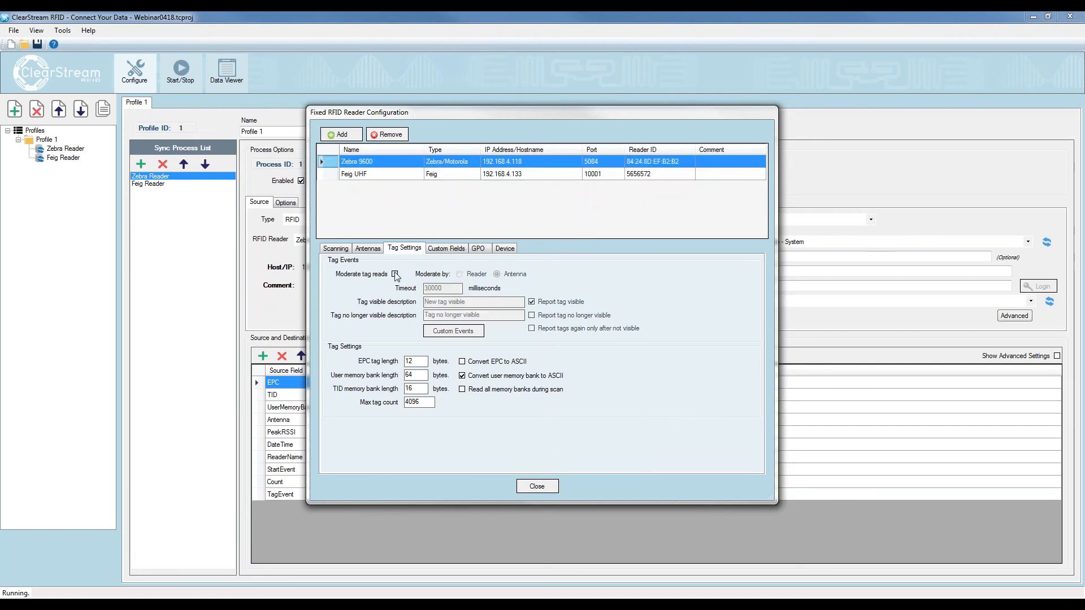
{"action": "left_click", "coordinate": [458, 274]}
{"action": "double_click", "coordinate": [435, 288]}
{"action": "type", "text": "5000"}
{"action": "left_click", "coordinate": [531, 329]}
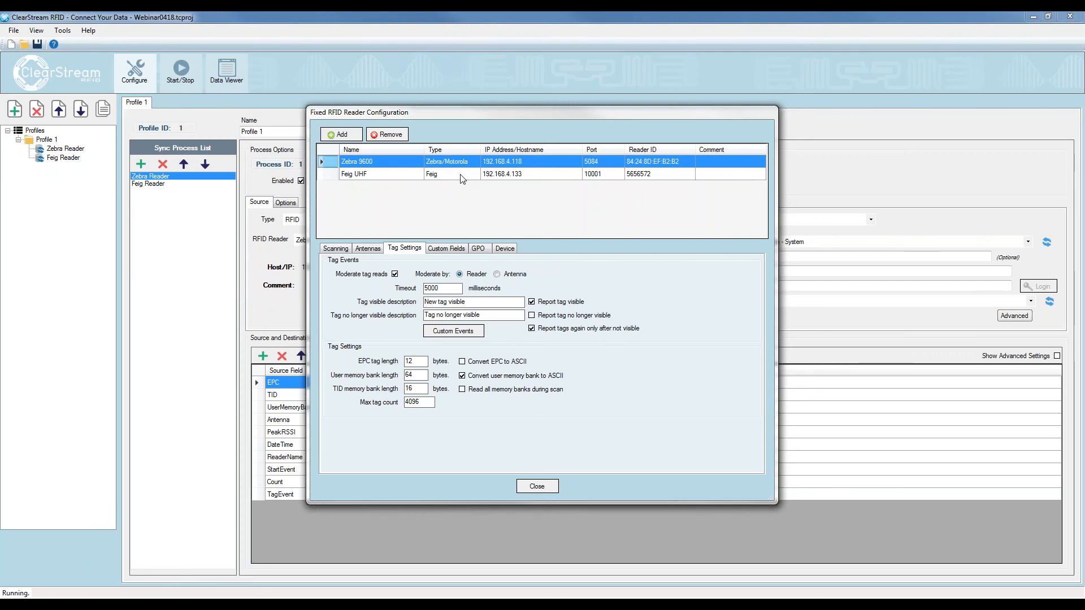
Set the Zebra 9600 reader's tag visible description to "At Workstation 9600"
{"action": "left_click_drag", "start_coordinate": [466, 302], "coordinate": [423, 304]}
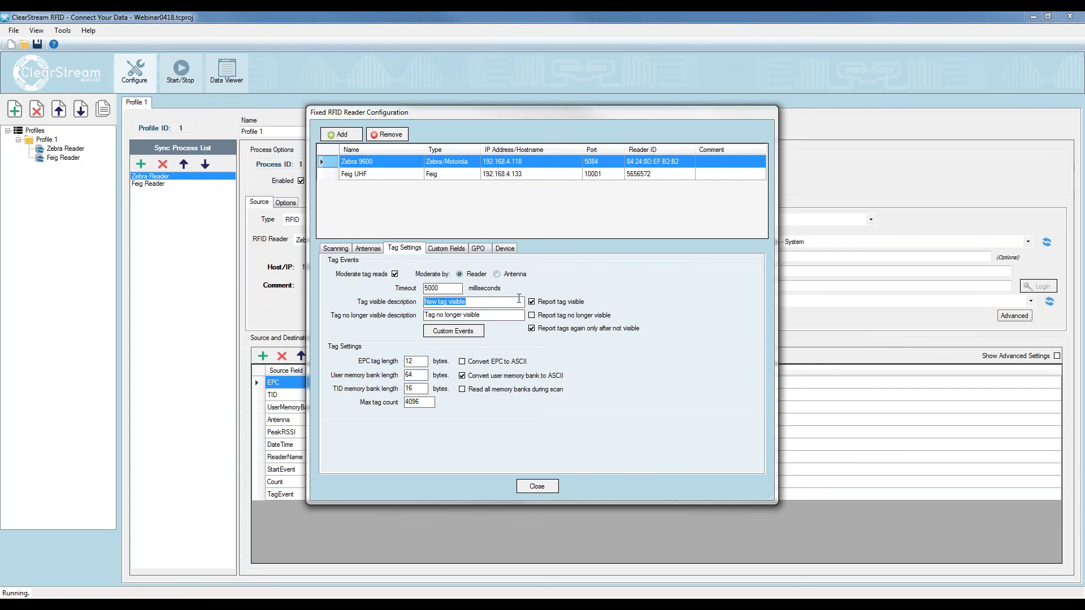
{"action": "type", "text": "At Worksrta"}
{"action": "key", "text": "BackSpace"}
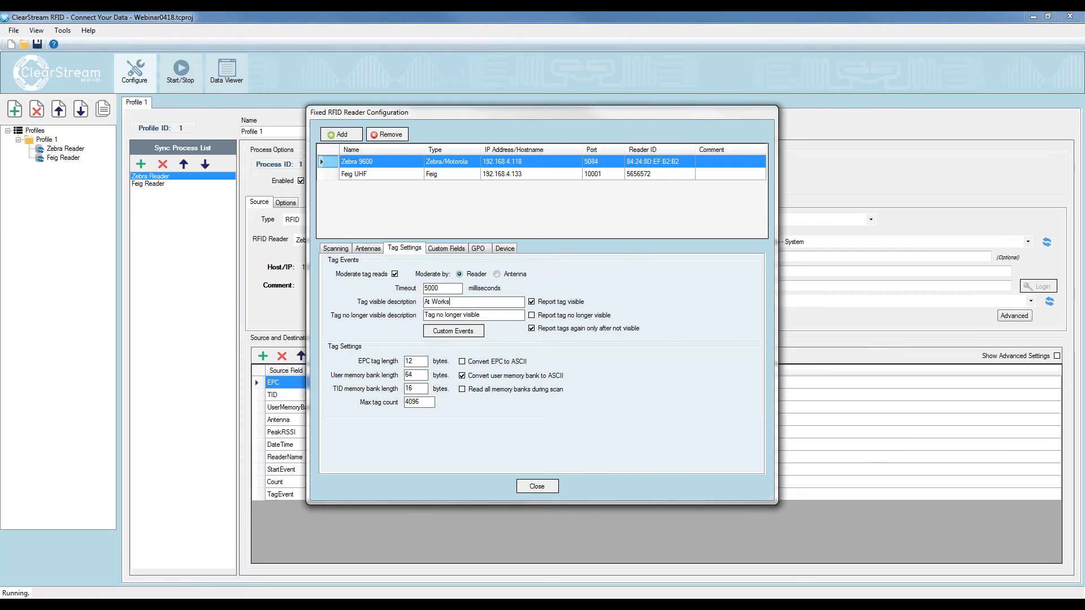
{"action": "type", "text": "tation 9600"}
Set the Feig UHF reader's tag visible description to "At Workstation 2"
{"action": "left_click", "coordinate": [368, 174]}
{"action": "key", "text": "ctrl+a"}
{"action": "type", "text": "At Wrk"}
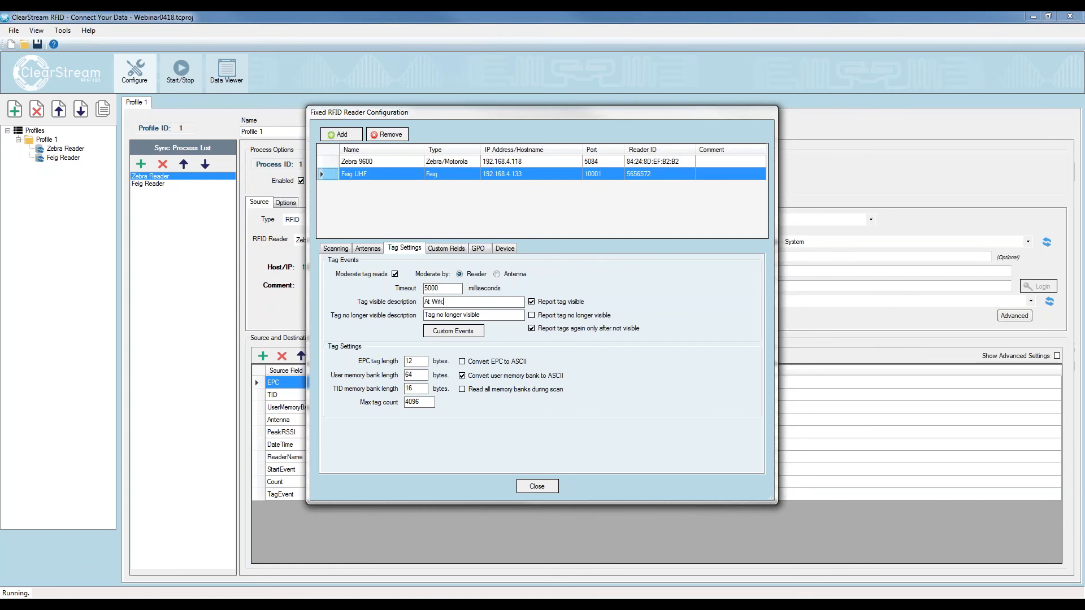
{"action": "type", "text": "orkstation"}
{"action": "type", "text": " 9600"}
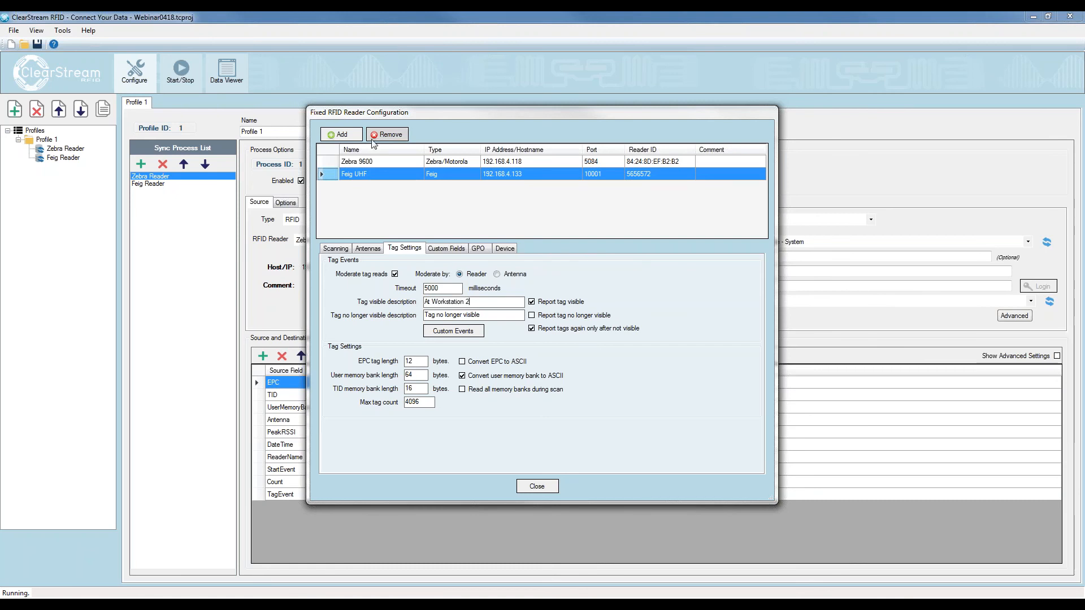
Set the Zebra 9600 reader's tag visible description to "At Workstation 1" and close the reader configuration
{"action": "left_click", "coordinate": [362, 162]}
{"action": "double_click", "coordinate": [472, 302]}
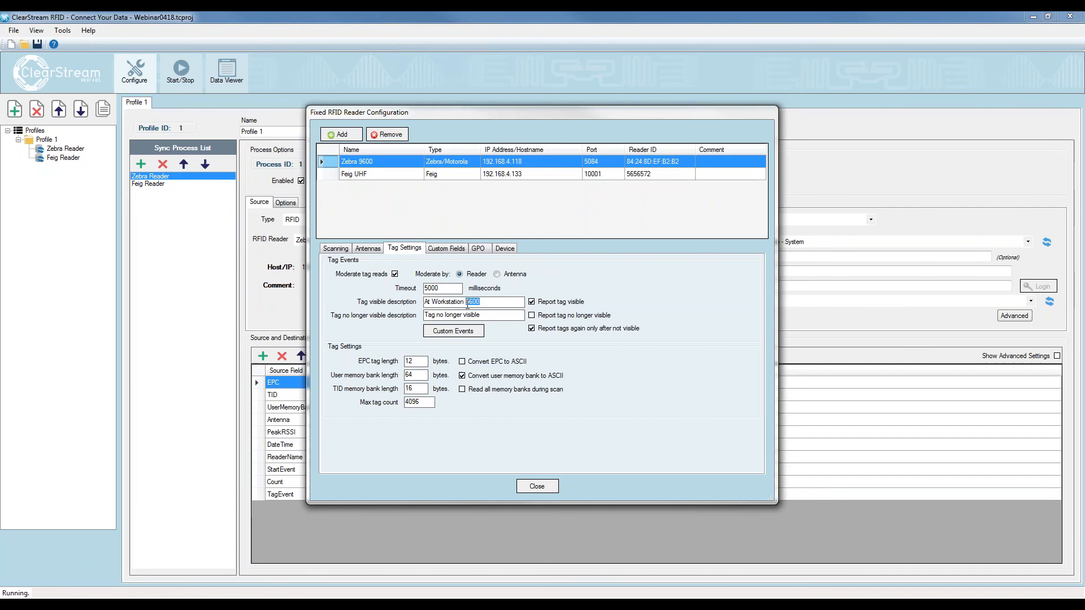
{"action": "type", "text": "1"}
{"action": "left_click", "coordinate": [398, 173]}
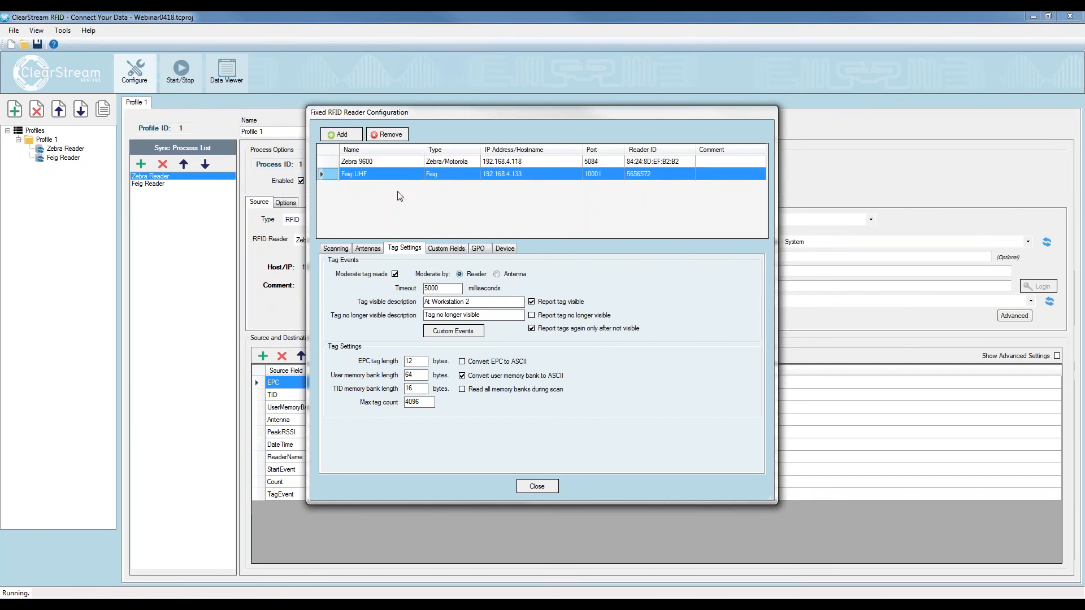
{"action": "left_click_drag", "start_coordinate": [476, 302], "coordinate": [412, 308]}
{"action": "left_click", "coordinate": [550, 487]}
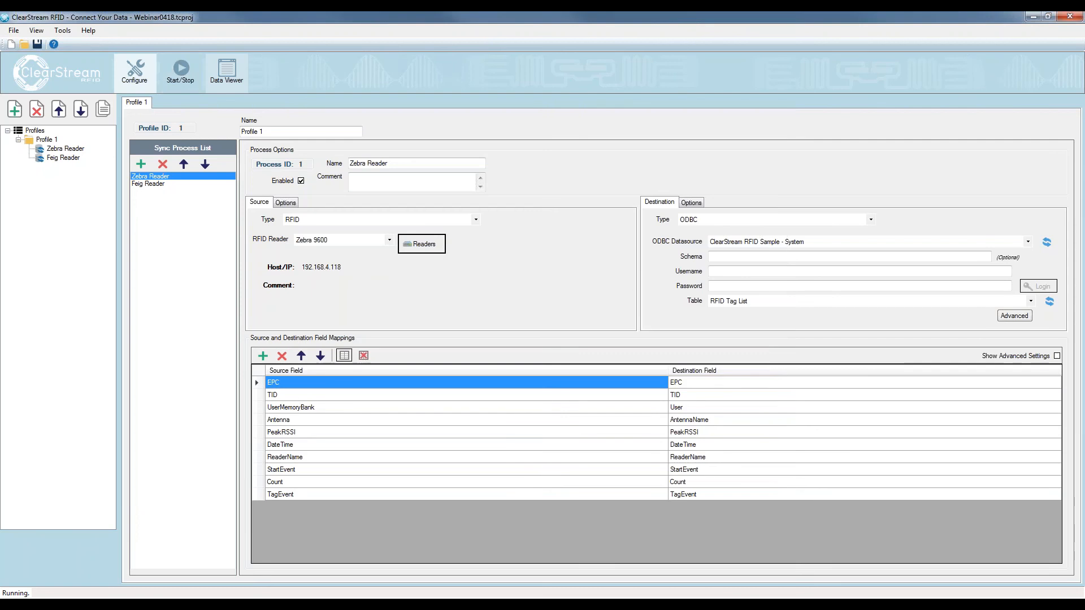
Save the project and start all readers
{"action": "left_click", "coordinate": [38, 45]}
{"action": "left_click", "coordinate": [180, 70]}
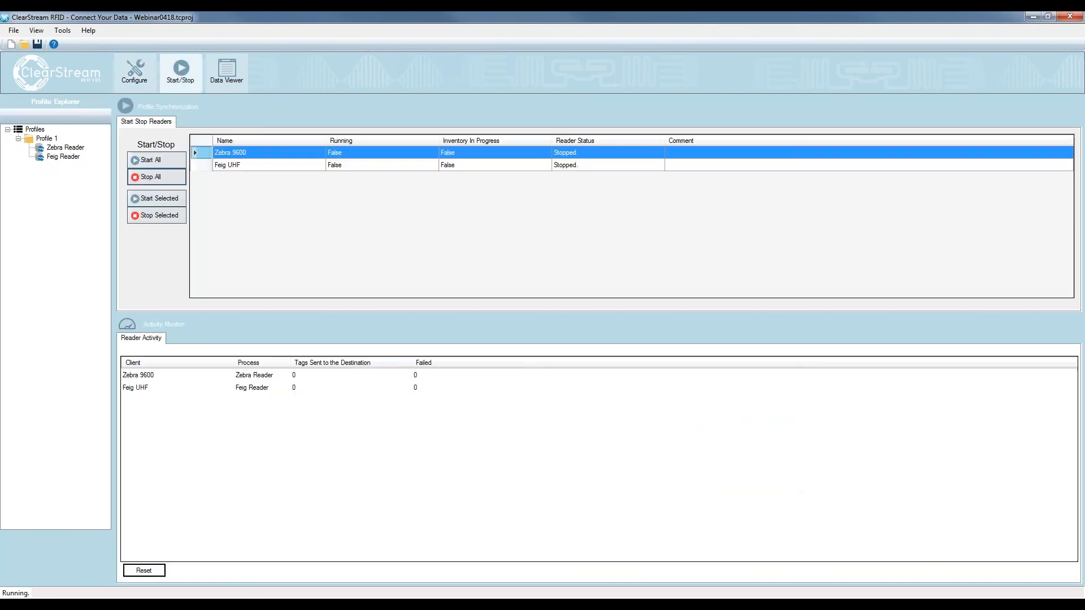
{"action": "left_click", "coordinate": [151, 161]}
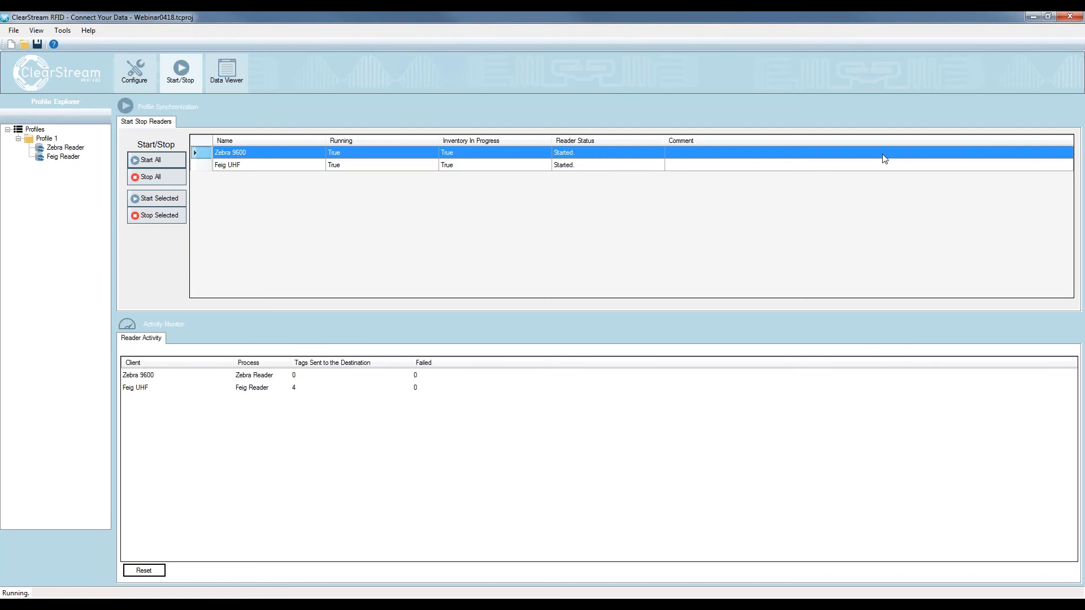
Bring up the Access database, refresh the RFID Tag List table and widen the TagEvent column to fit its text
{"action": "left_click_drag", "start_coordinate": [882, 159], "coordinate": [621, 70]}
{"action": "left_click", "coordinate": [503, 102]}
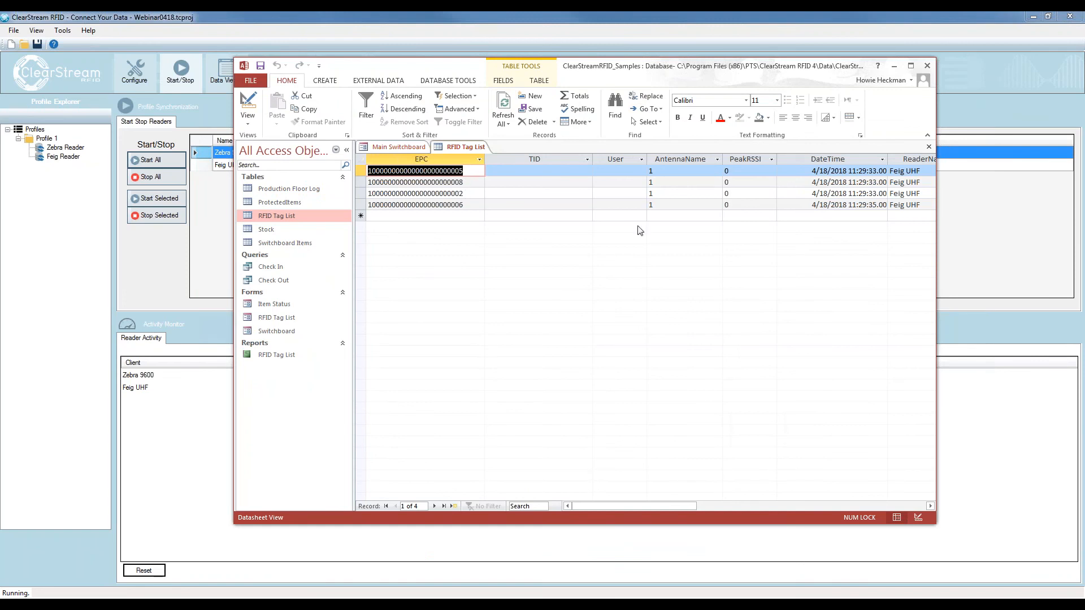
{"action": "left_click_drag", "start_coordinate": [585, 503], "coordinate": [693, 499]}
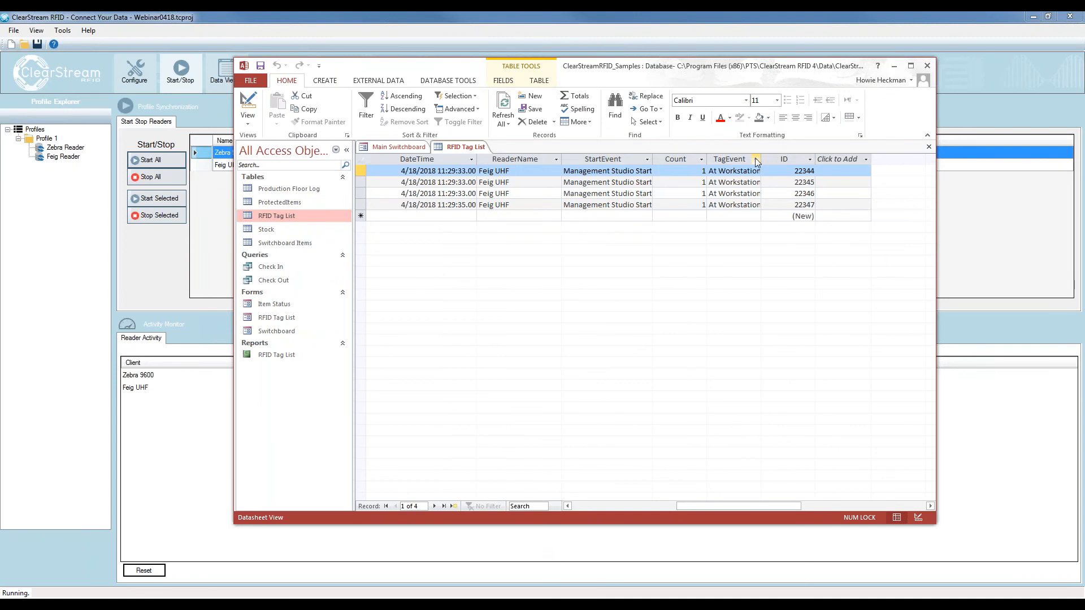
{"action": "left_click_drag", "start_coordinate": [797, 159], "coordinate": [797, 161]}
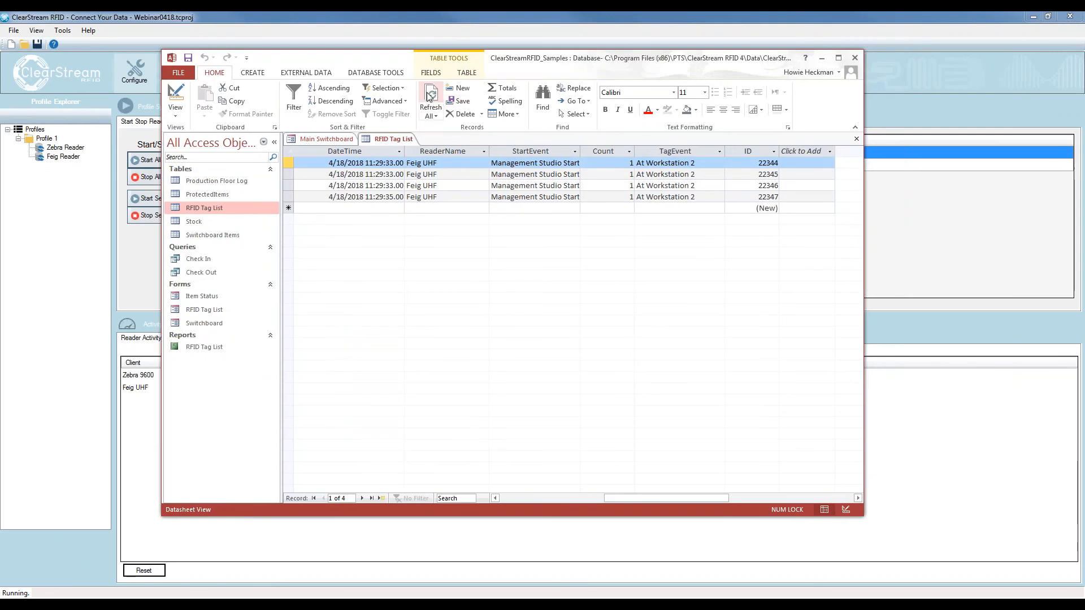
Refresh the RFID Tag List and examine the reader name and TagEvent of the newly added records
{"action": "left_click", "coordinate": [429, 97]}
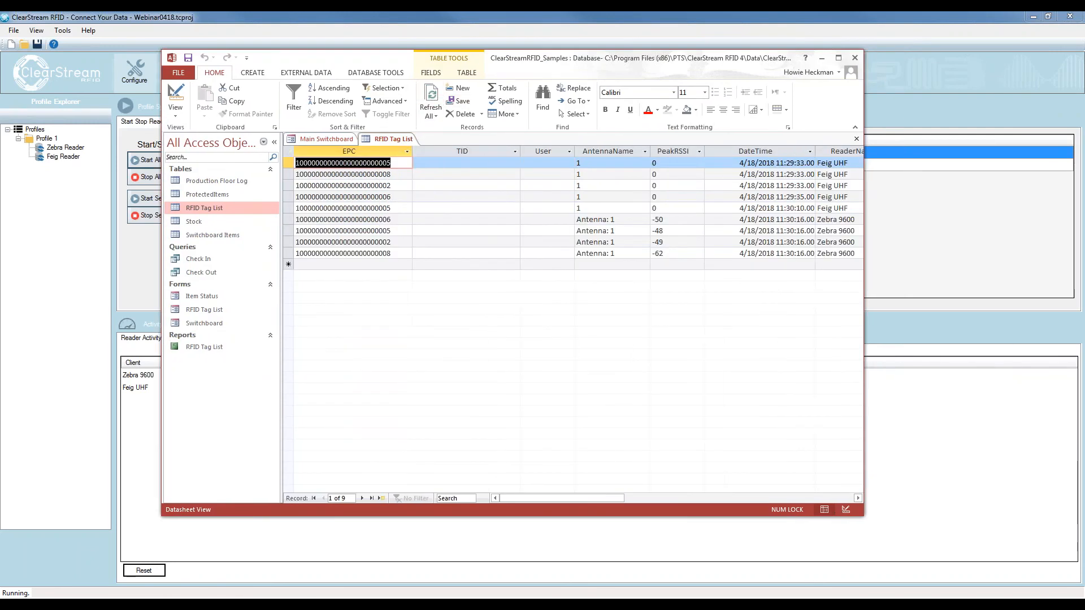
{"action": "left_click", "coordinate": [397, 208]}
{"action": "left_click_drag", "start_coordinate": [397, 208], "coordinate": [295, 208]}
{"action": "left_click_drag", "start_coordinate": [517, 497], "coordinate": [559, 498]}
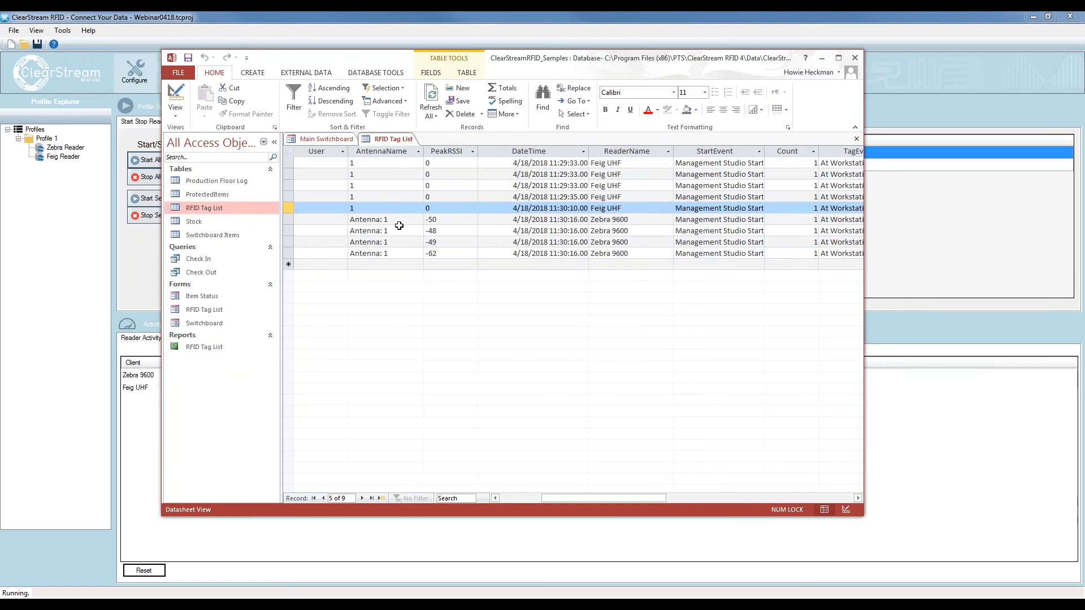
{"action": "left_click_drag", "start_coordinate": [555, 497], "coordinate": [633, 497]}
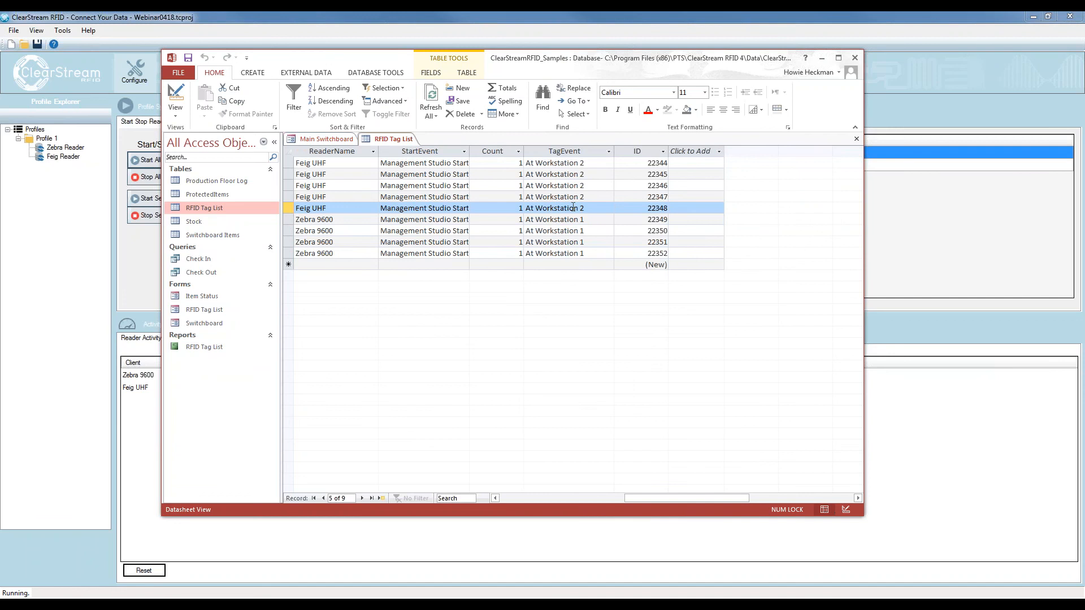
{"action": "left_click", "coordinate": [586, 220]}
{"action": "key", "text": "Down"}
{"action": "key", "text": "Down"}
{"action": "key", "text": "Down"}
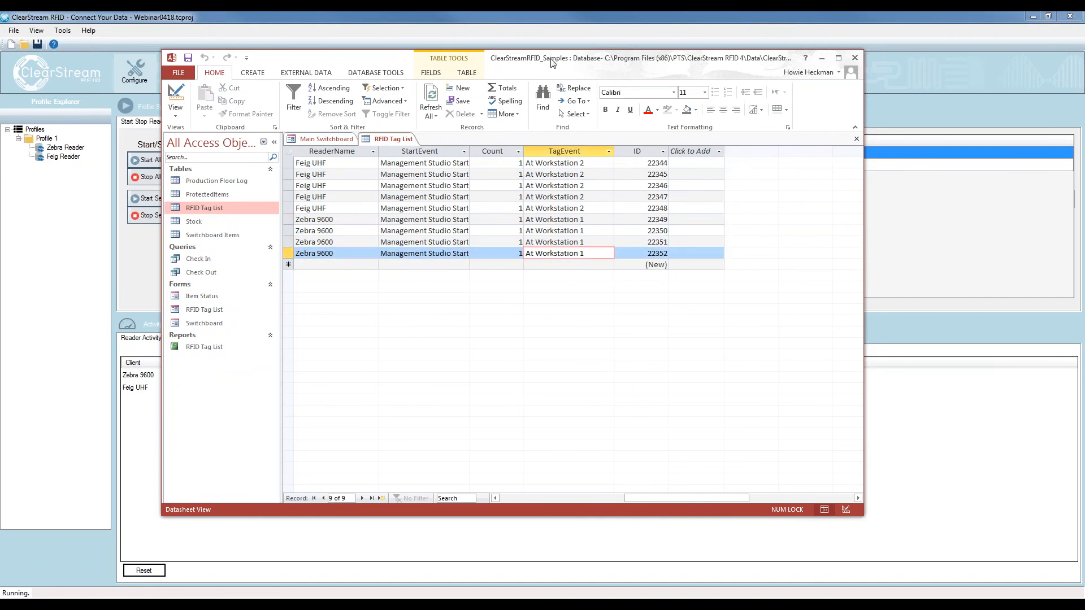
{"action": "left_click_drag", "start_coordinate": [552, 58], "coordinate": [1084, 99]}
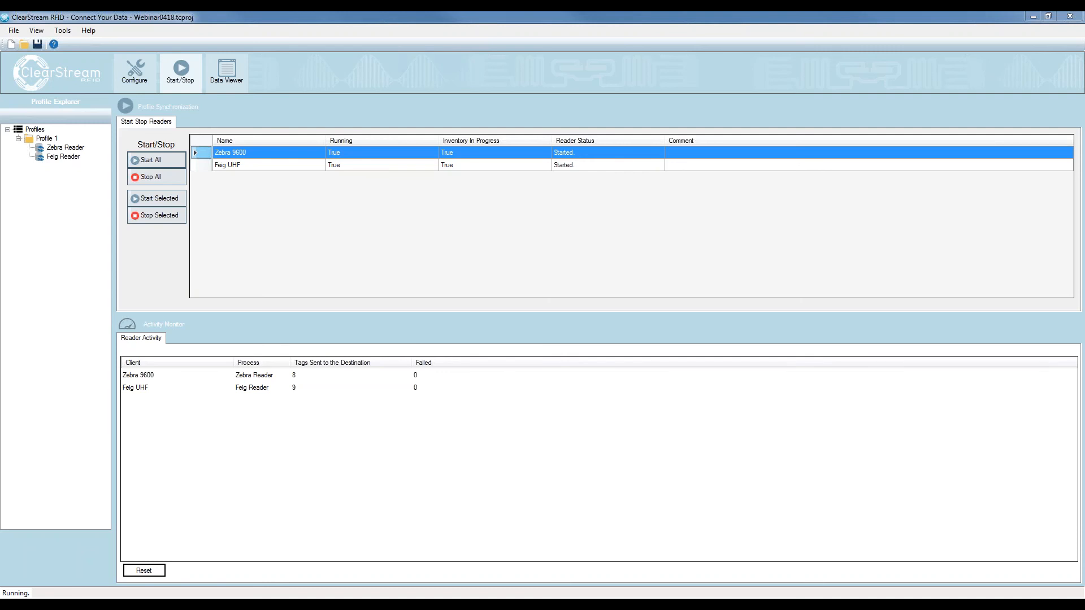
Switch back to Access, refresh the RFID Tag List again and compare the TagEvent values of the two workstations
{"action": "key", "text": "alt+Tab"}
{"action": "left_click", "coordinate": [390, 129]}
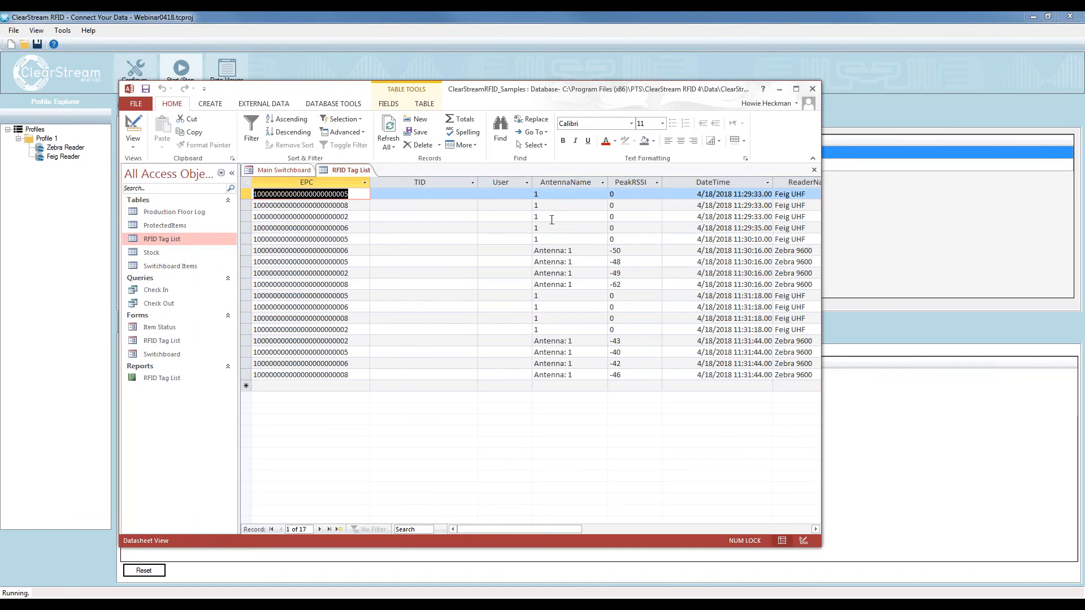
{"action": "left_click_drag", "start_coordinate": [534, 530], "coordinate": [658, 529]}
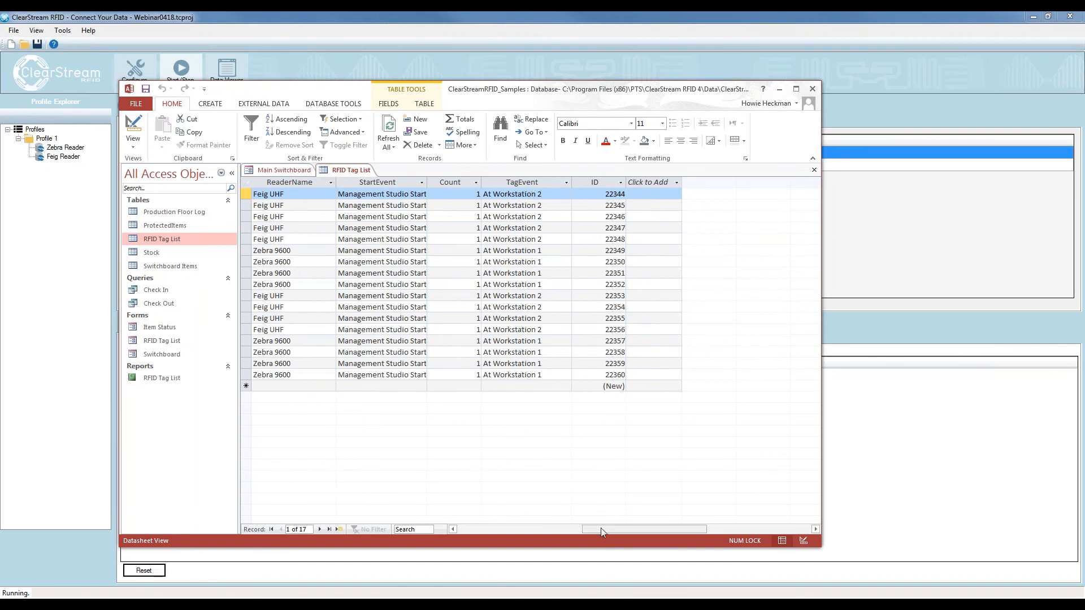
{"action": "left_click_drag", "start_coordinate": [602, 528], "coordinate": [429, 530]}
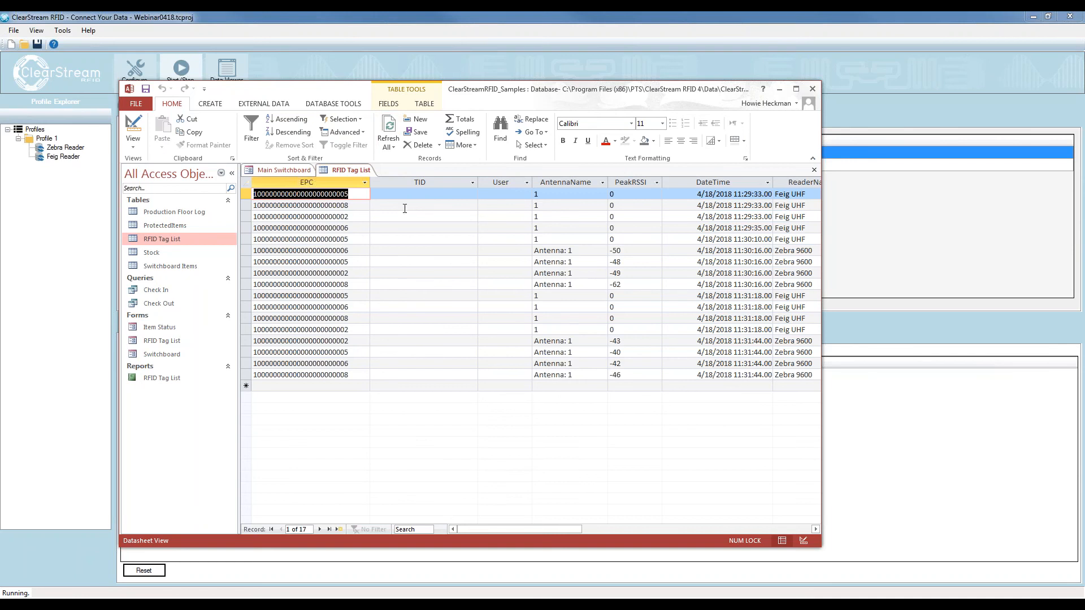
Delete all records from the RFID Tag List table
{"action": "key", "text": "ctrl+a"}
{"action": "key", "text": "Delete"}
{"action": "left_click", "coordinate": [522, 349]}
Switch to ClearStream RFID, reset the reader activity counters and stop all readers
{"action": "key", "text": "alt+Tab"}
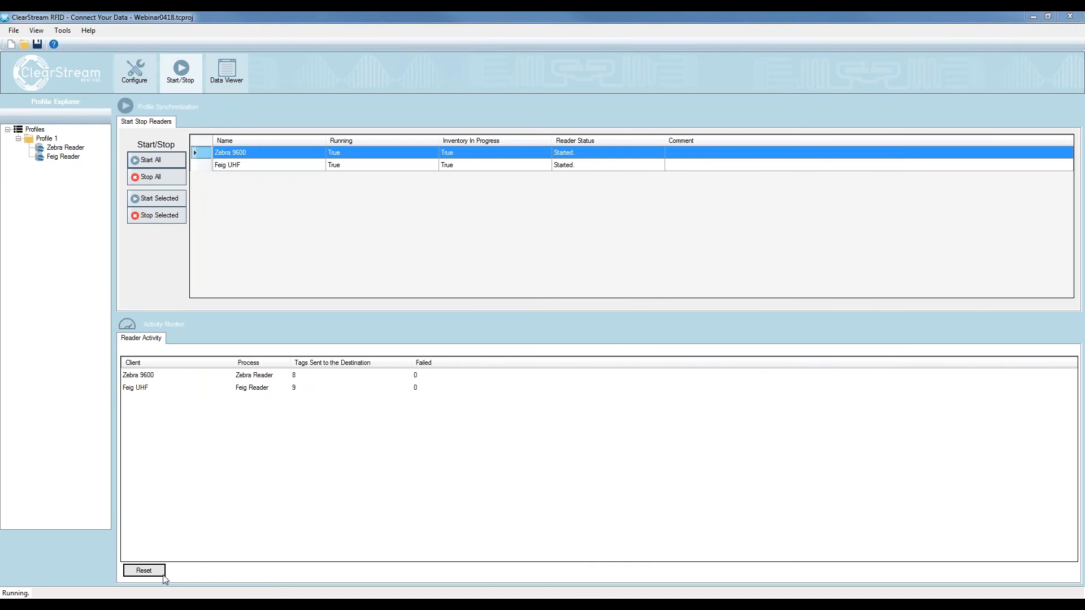
{"action": "left_click", "coordinate": [148, 571]}
{"action": "left_click", "coordinate": [150, 177]}
Enable reporting of tags no longer visible for the Feig UHF reader, with the description "Left Workstation 2"
{"action": "left_click", "coordinate": [134, 70]}
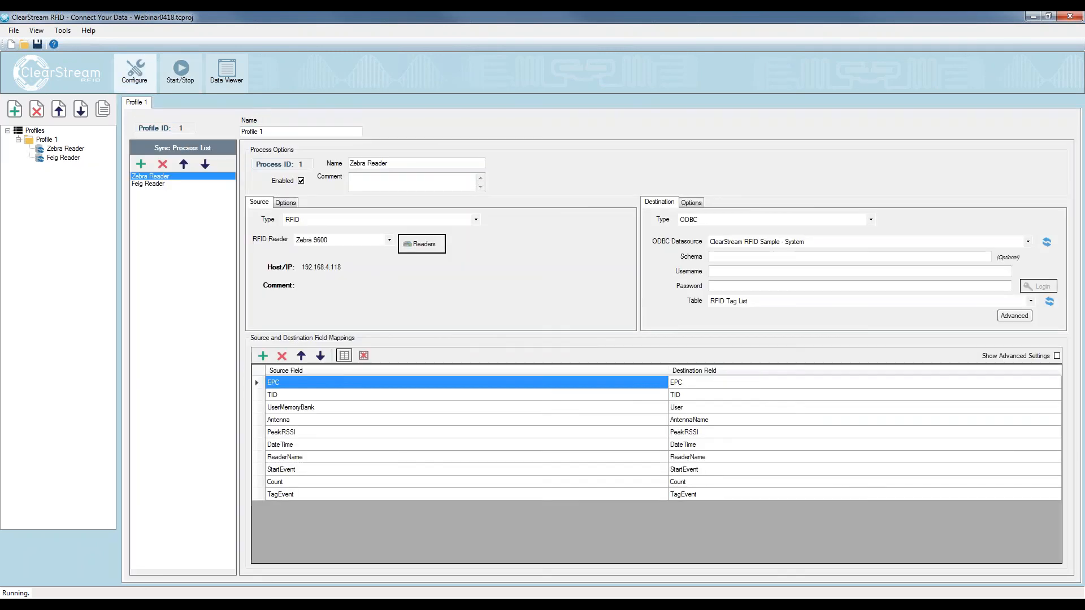
{"action": "left_click", "coordinate": [422, 248]}
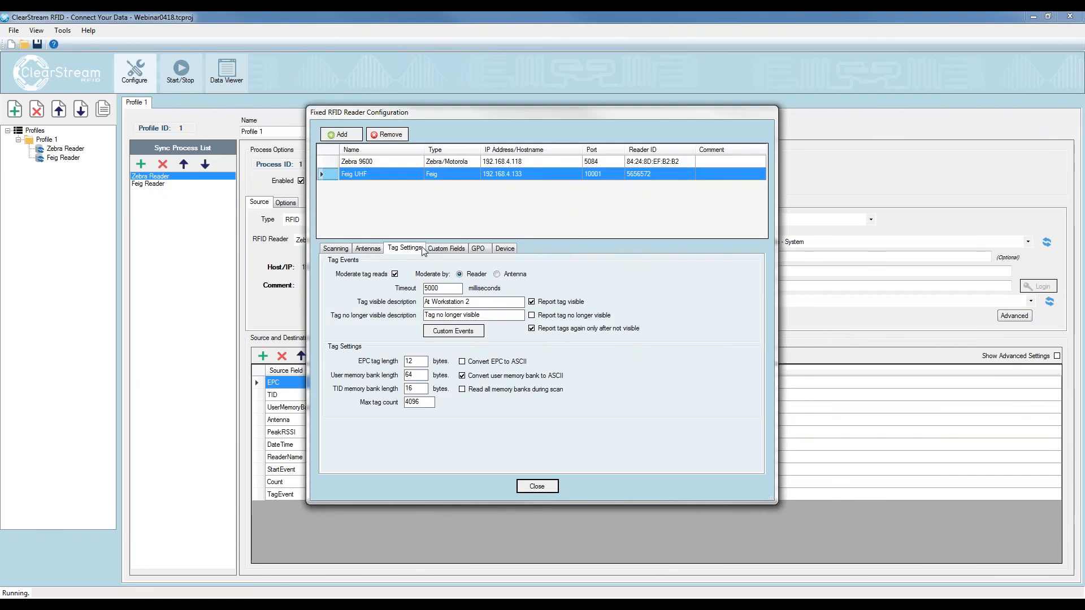
{"action": "left_click", "coordinate": [531, 316]}
{"action": "left_click_drag", "start_coordinate": [480, 315], "coordinate": [424, 315]}
{"action": "type", "text": "Left Wo"}
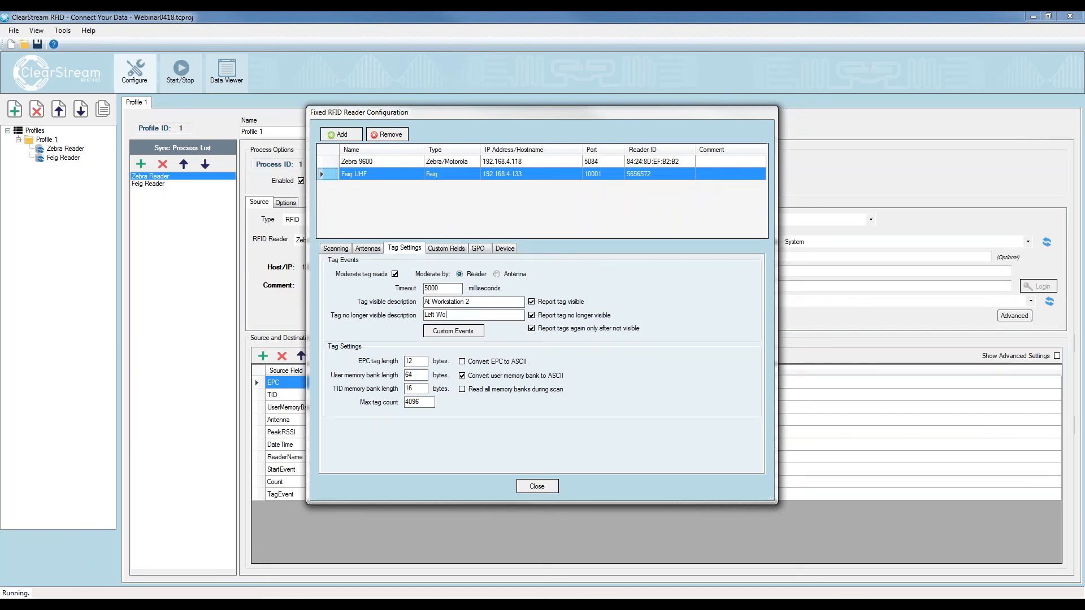
{"action": "type", "text": "rkstation 2"}
Enable reporting of tags no longer visible for the Zebra 9600 reader with the description "Left Workstation 1", and close the reader configuration
{"action": "left_click_drag", "start_coordinate": [478, 315], "coordinate": [420, 316]}
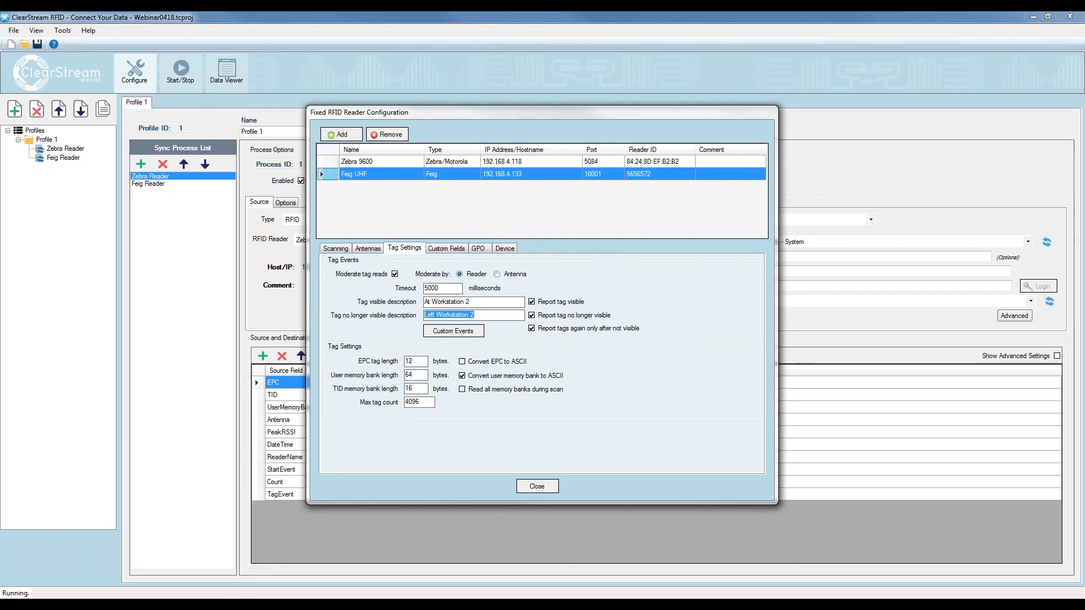
{"action": "left_click", "coordinate": [431, 164]}
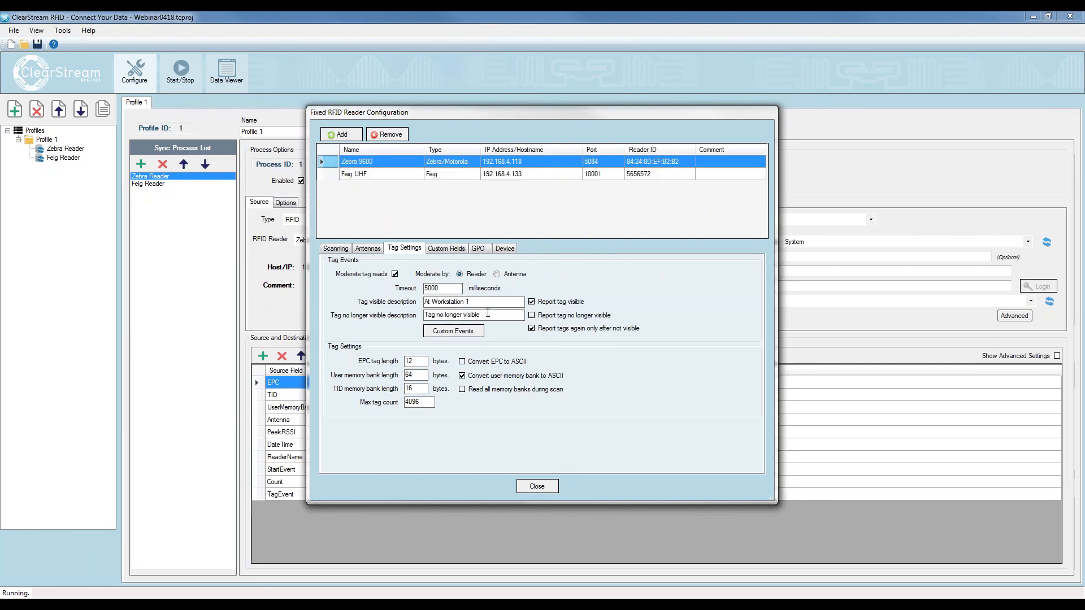
{"action": "left_click", "coordinate": [532, 315]}
{"action": "left_click", "coordinate": [536, 486]}
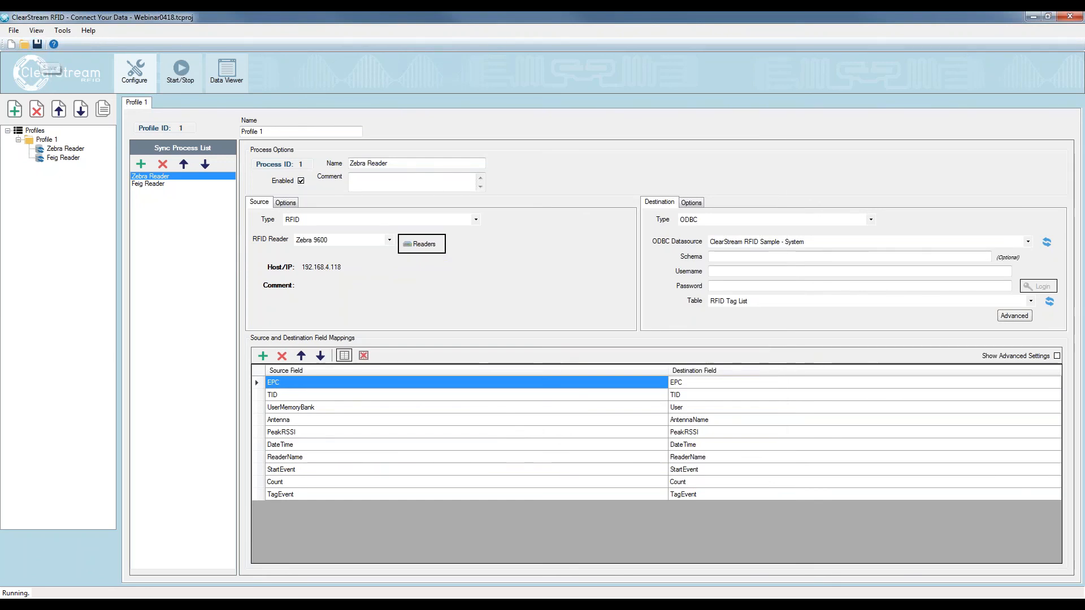
Start all readers with the new departure reporting
{"action": "left_click", "coordinate": [180, 73]}
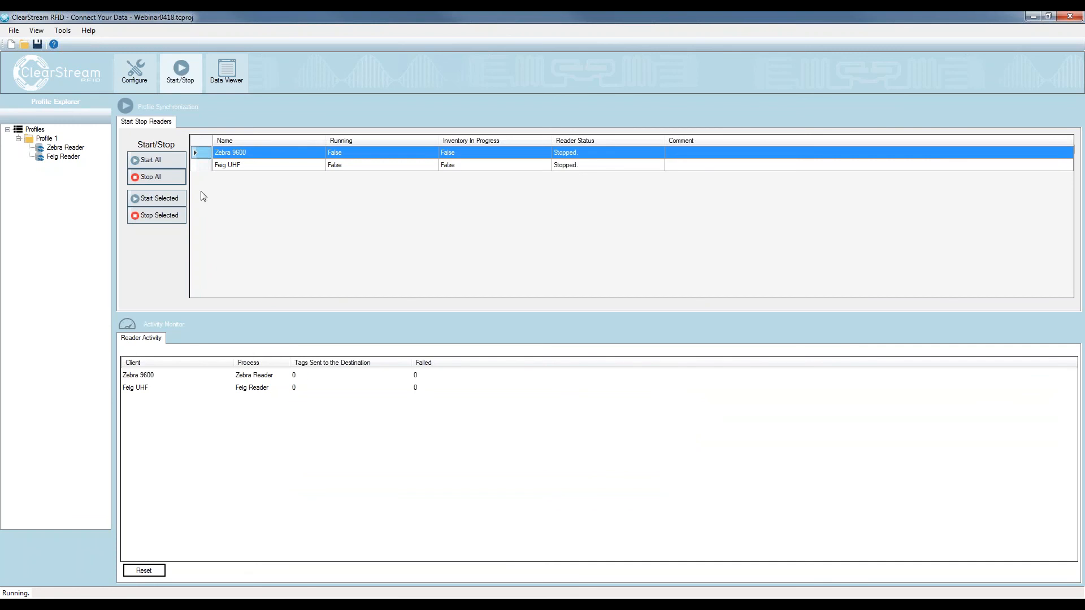
{"action": "left_click", "coordinate": [157, 164]}
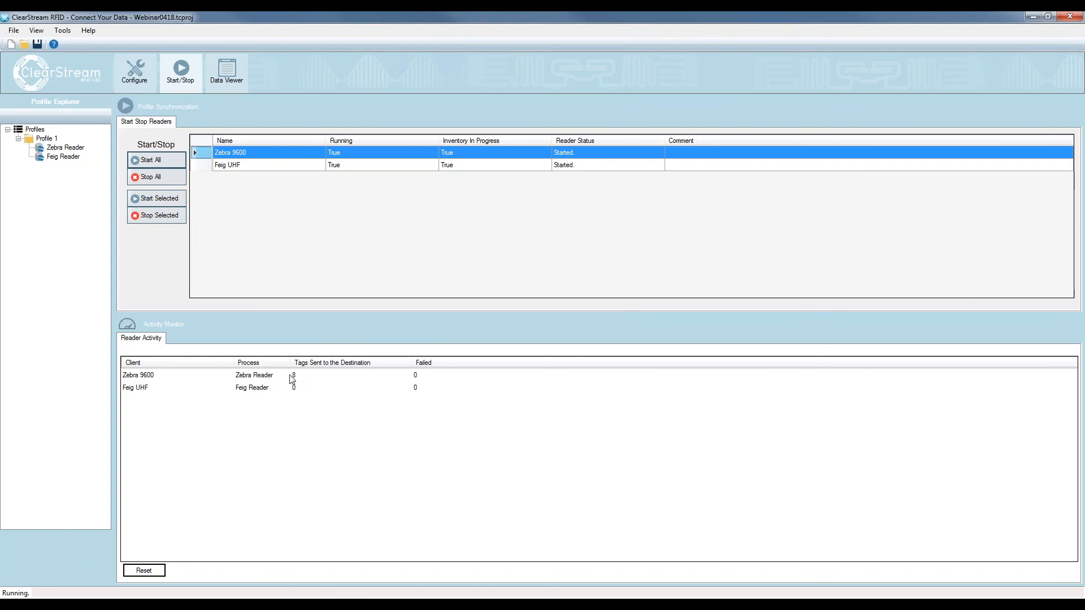
Bring up Access, refresh the RFID Tag List and check the TagEvent values for arrivals and departures
{"action": "left_click_drag", "start_coordinate": [1084, 118], "coordinate": [588, 84]}
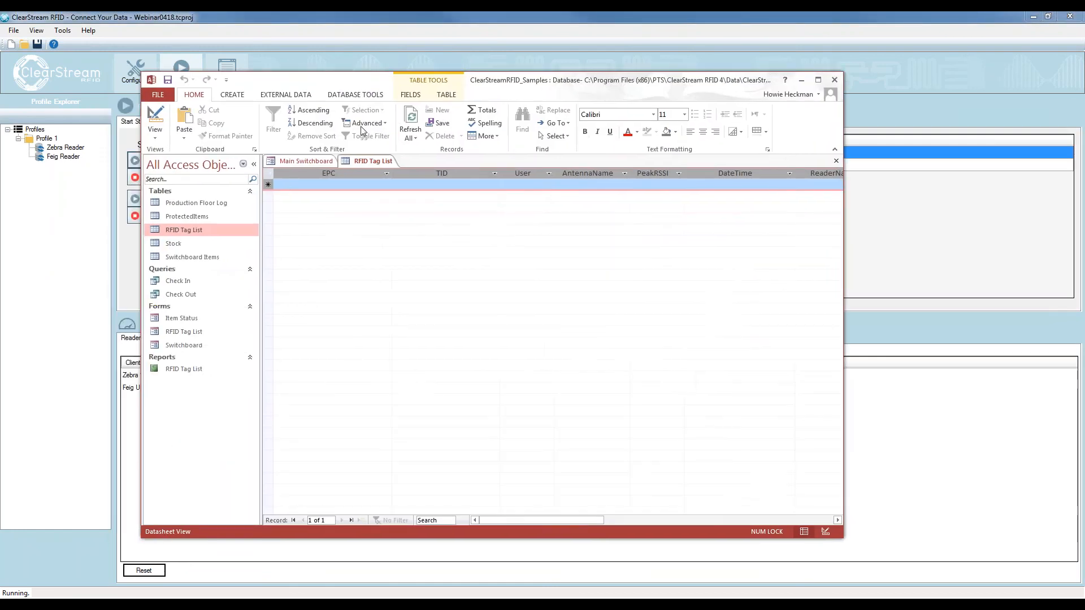
{"action": "left_click", "coordinate": [409, 118]}
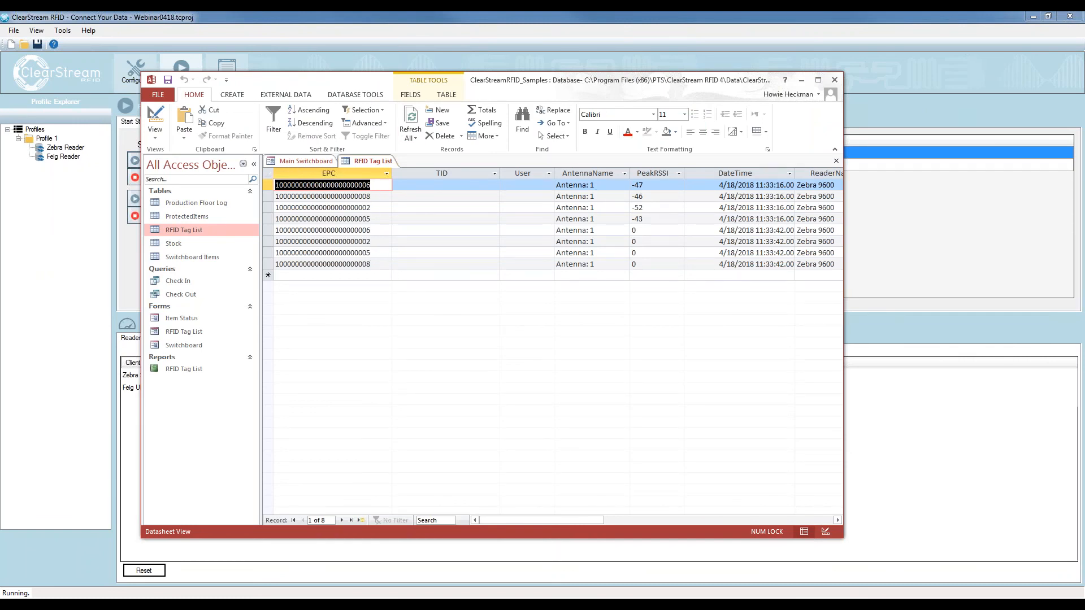
{"action": "left_click_drag", "start_coordinate": [509, 517], "coordinate": [595, 517]}
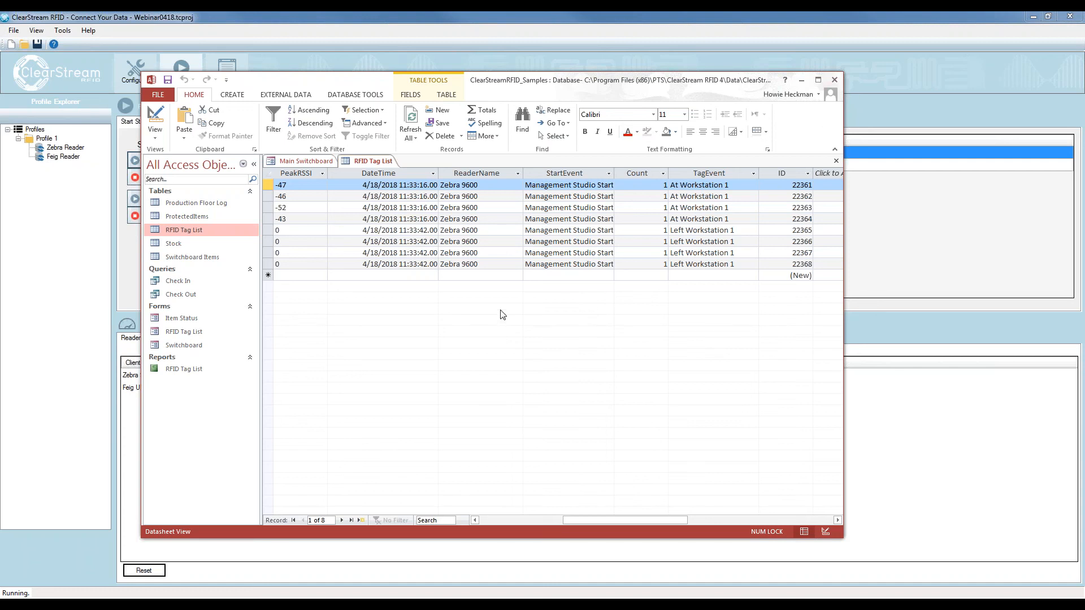
Clear every record from the RFID Tag List table and move the Access window out of the way
{"action": "key", "text": "ctrl+a"}
{"action": "key", "text": "Delete"}
{"action": "left_click", "coordinate": [523, 349]}
{"action": "left_click_drag", "start_coordinate": [531, 78], "coordinate": [1082, 170]}
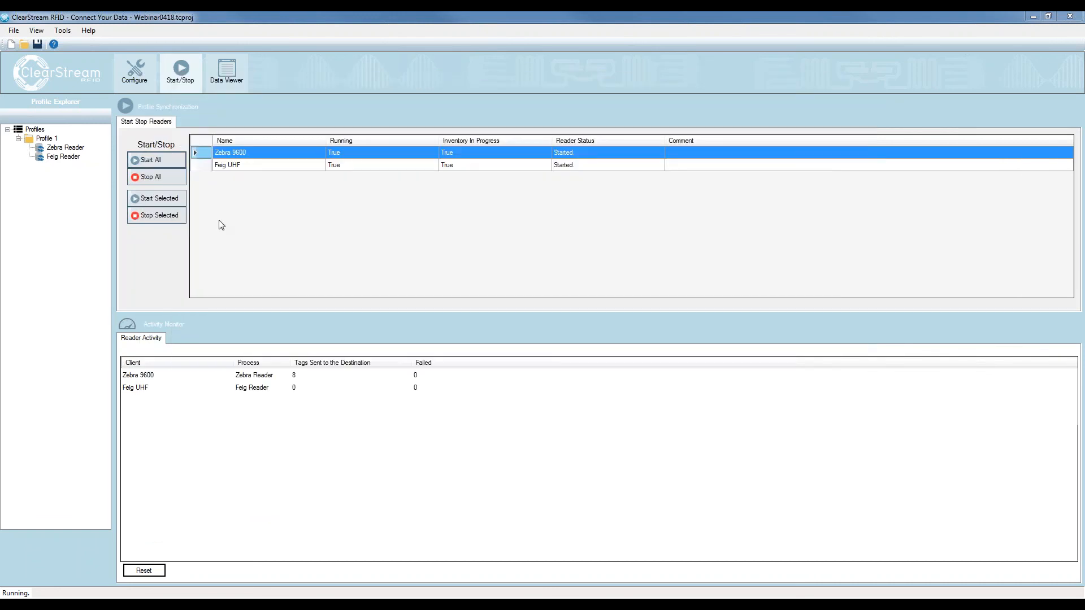
Stop all readers and reset the reader activity counters before returning to the profile configuration
{"action": "left_click", "coordinate": [161, 177]}
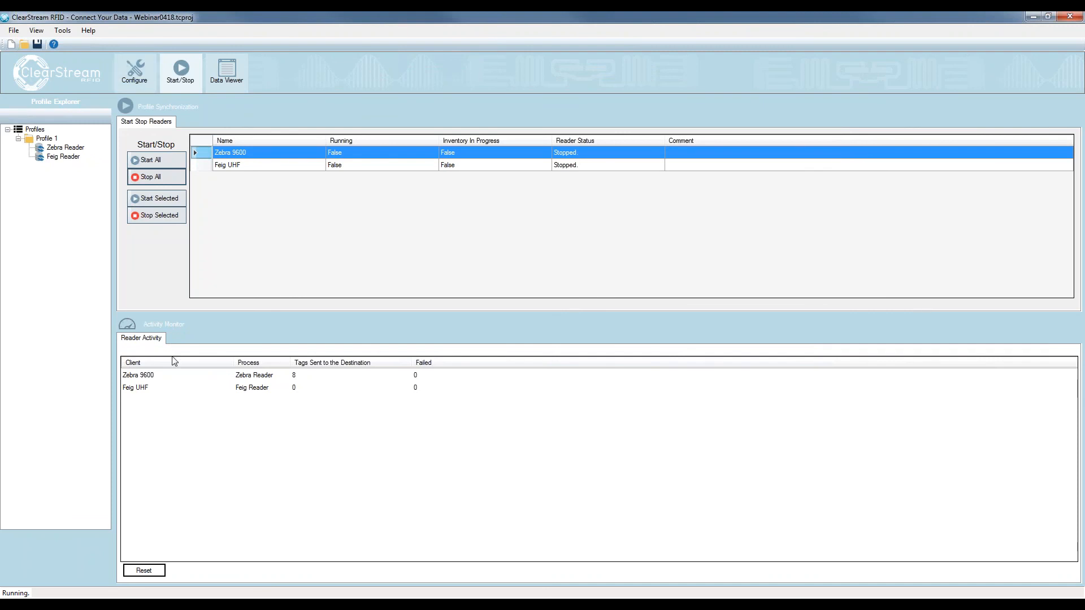
{"action": "left_click", "coordinate": [142, 571]}
{"action": "left_click", "coordinate": [145, 71]}
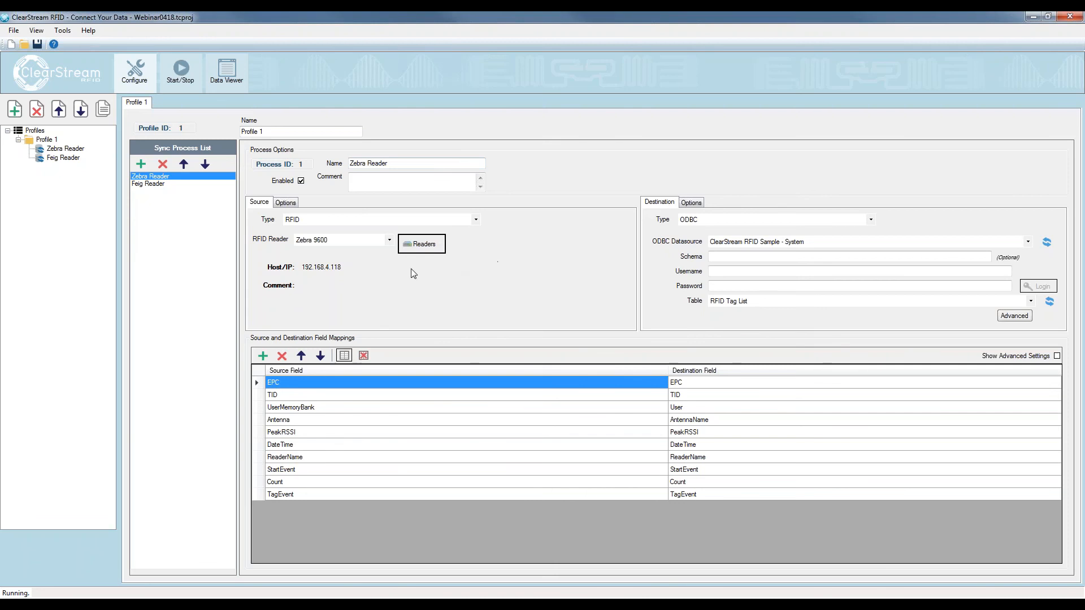
Add a third fixed RFID reader of type Feig and name it Feig HF
{"action": "left_click", "coordinate": [435, 248]}
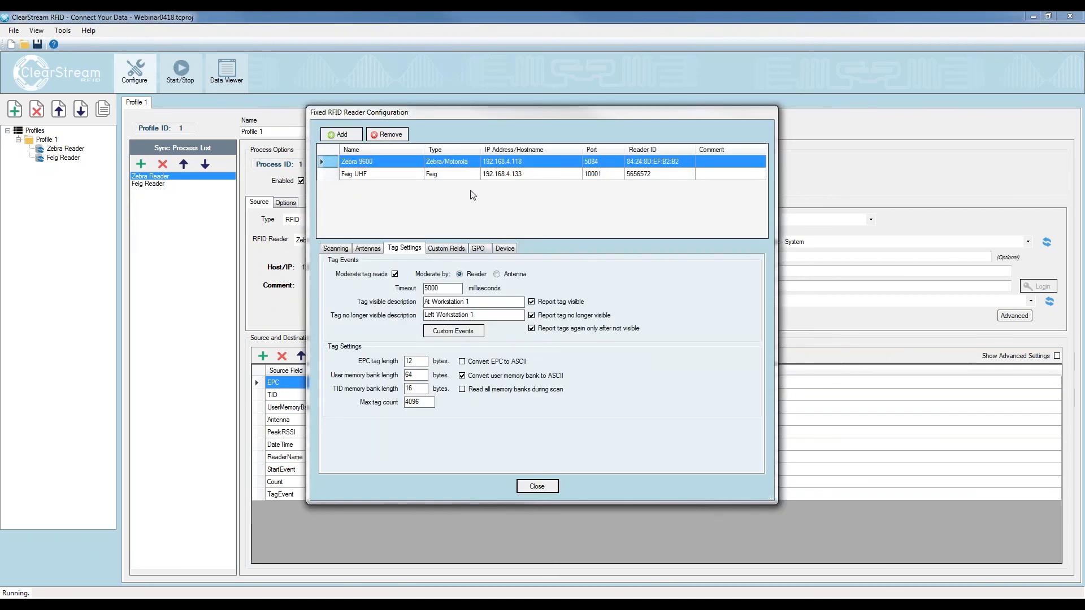
{"action": "left_click", "coordinate": [347, 137]}
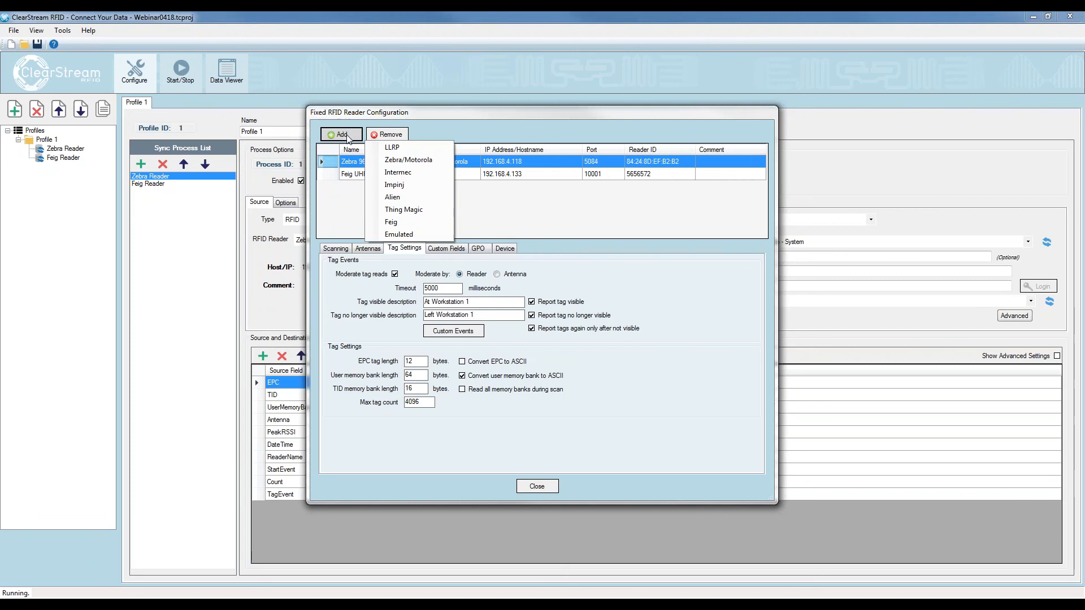
{"action": "left_click", "coordinate": [405, 224]}
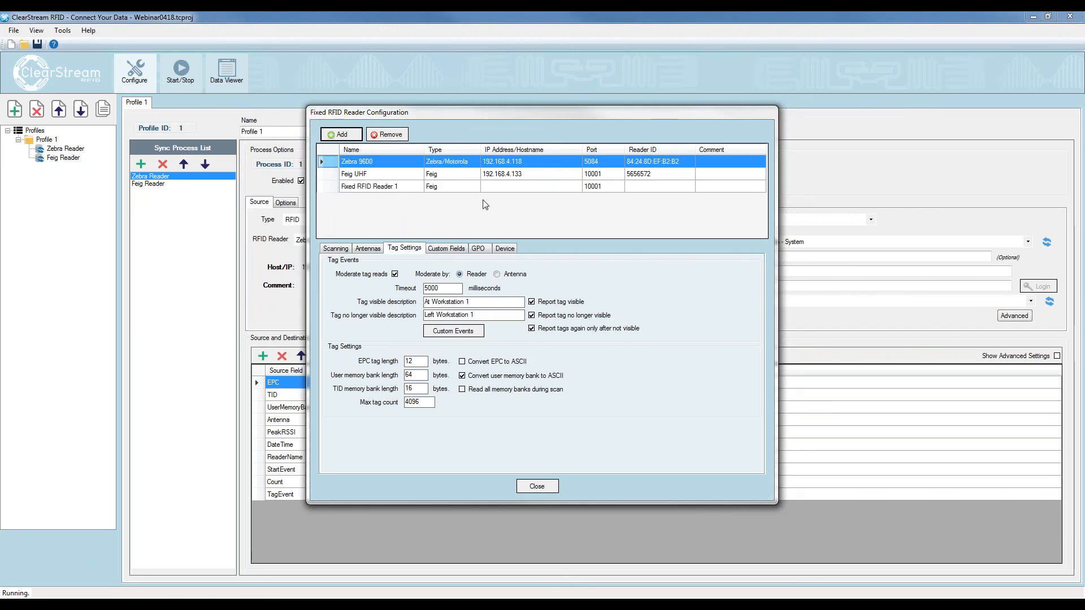
{"action": "left_click", "coordinate": [385, 187]}
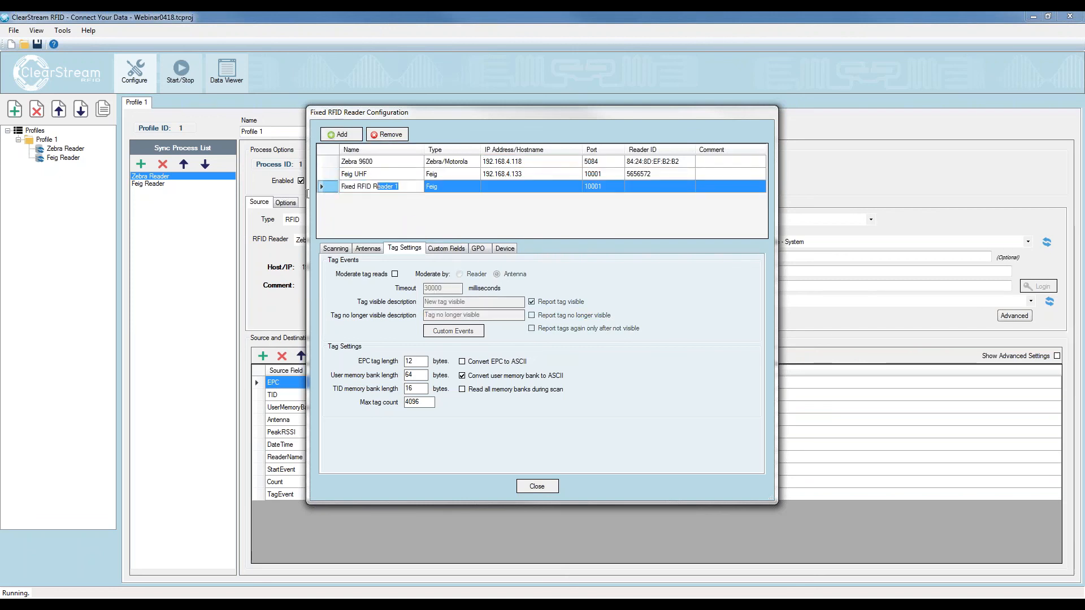
{"action": "type", "text": "HF"}
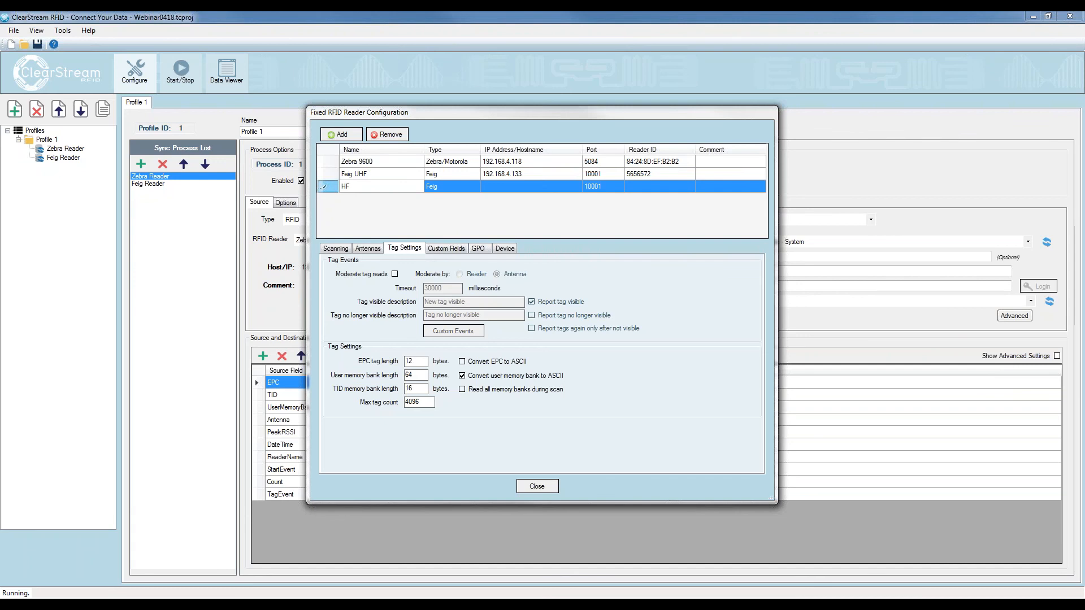
{"action": "key", "text": "Home"}
{"action": "type", "text": "Feig"}
Set the Feig HF reader's IP address to 192.168.4.130 and have its reader ID retrieved
{"action": "left_click", "coordinate": [510, 189]}
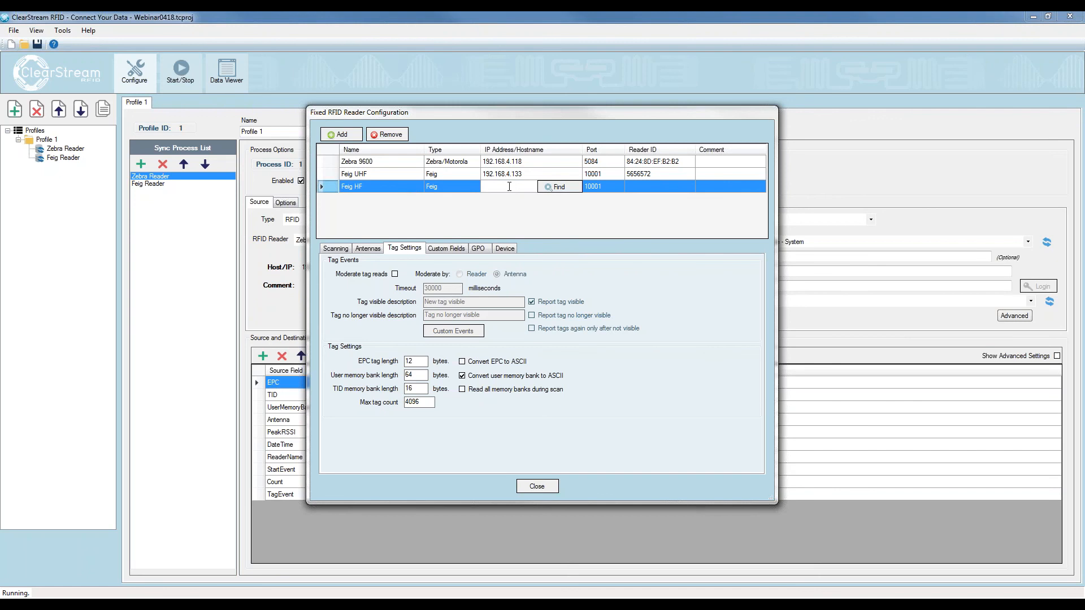
{"action": "type", "text": "192.168.4.130"}
{"action": "left_click", "coordinate": [653, 185]}
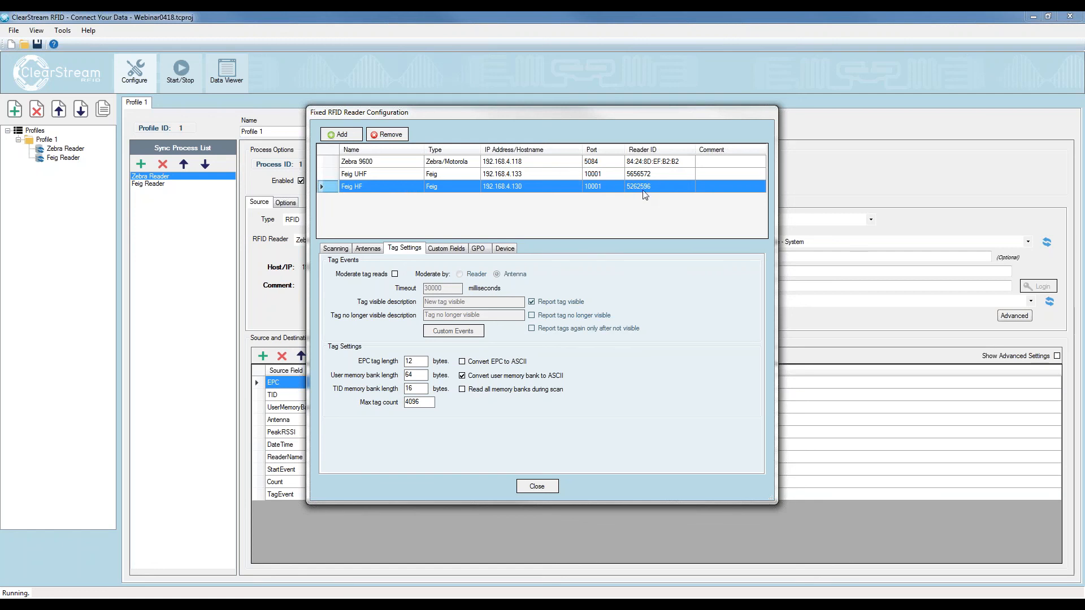
Moderate the Feig HF tag reads by reader with a 10000 millisecond timeout, reporting tags again only after not visible, and close the reader configuration
{"action": "left_click", "coordinate": [395, 274]}
{"action": "left_click", "coordinate": [460, 274]}
{"action": "left_click_drag", "start_coordinate": [446, 288], "coordinate": [374, 287]}
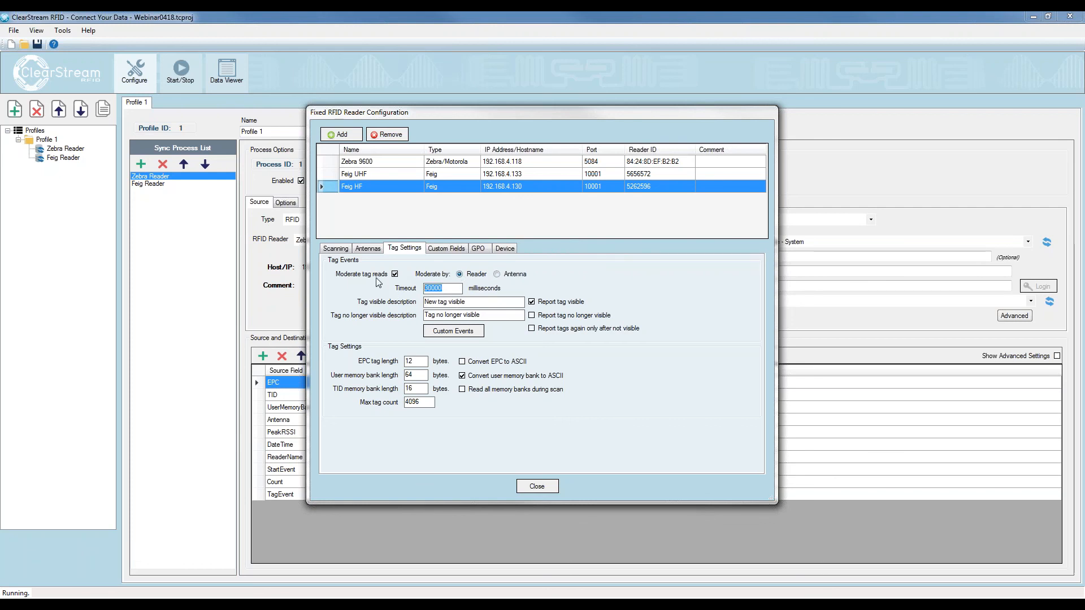
{"action": "type", "text": "100"}
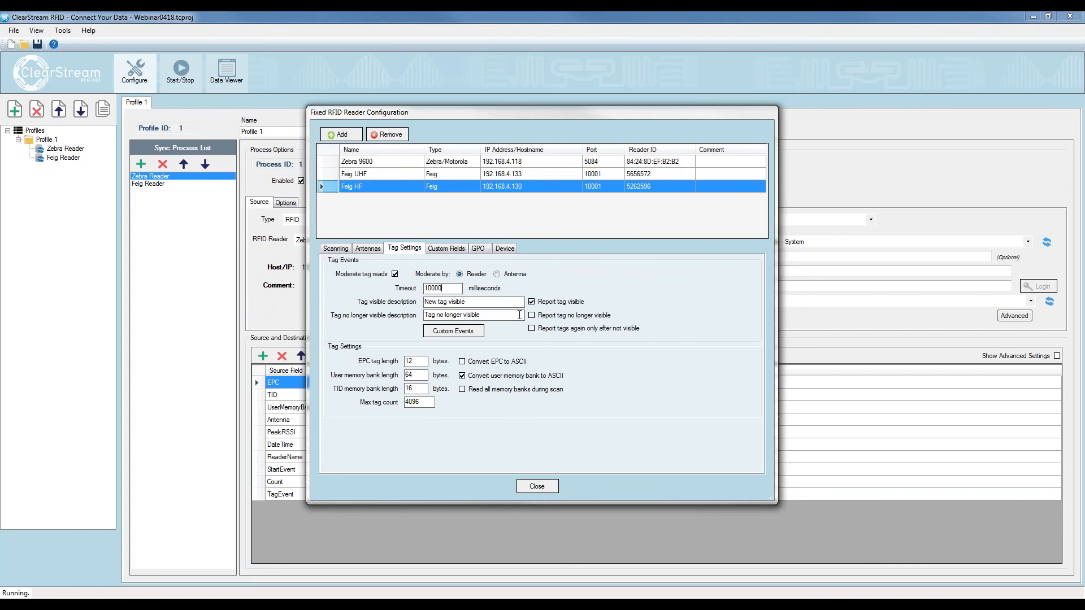
{"action": "left_click", "coordinate": [532, 329]}
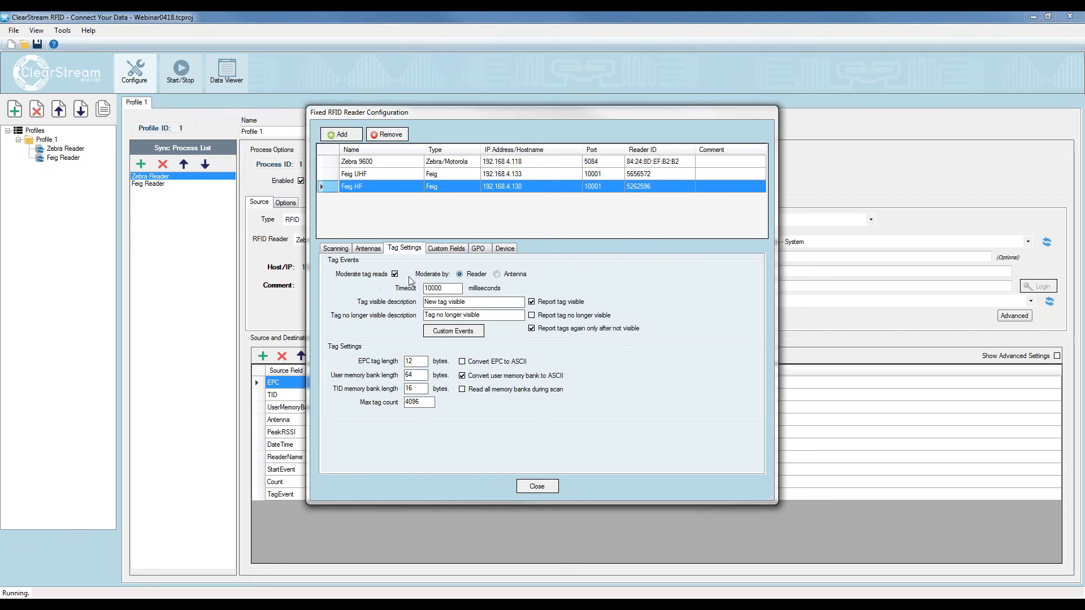
{"action": "left_click", "coordinate": [537, 487]}
Add a third sync process to Profile 1 and name it HF Reader
{"action": "left_click", "coordinate": [141, 164]}
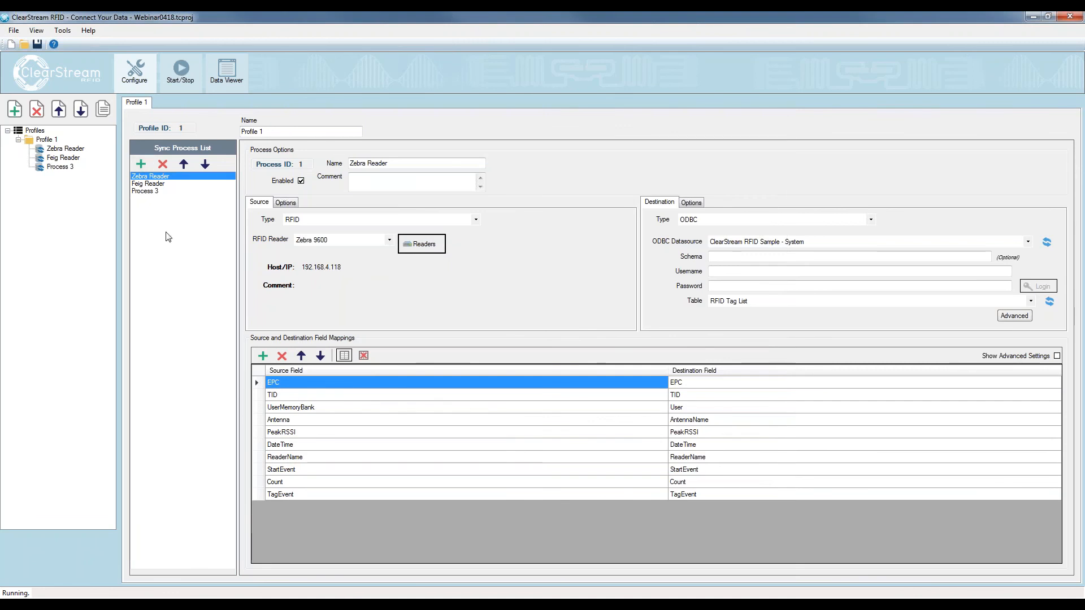
{"action": "left_click", "coordinate": [152, 191]}
{"action": "left_click_drag", "start_coordinate": [382, 164], "coordinate": [348, 163]}
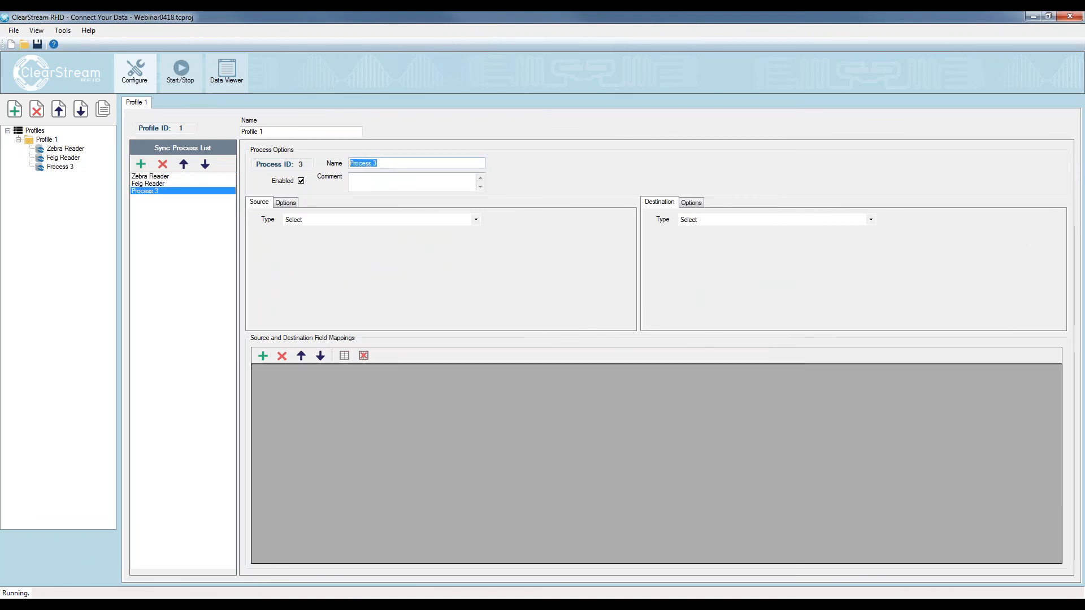
{"action": "type", "text": "HF Re"}
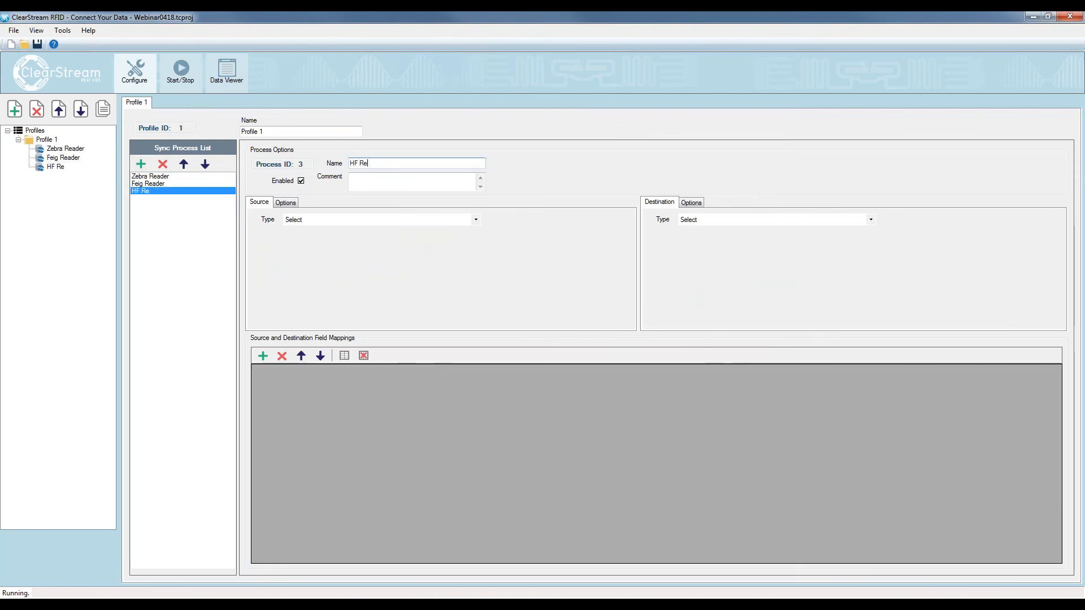
{"action": "type", "text": "ader"}
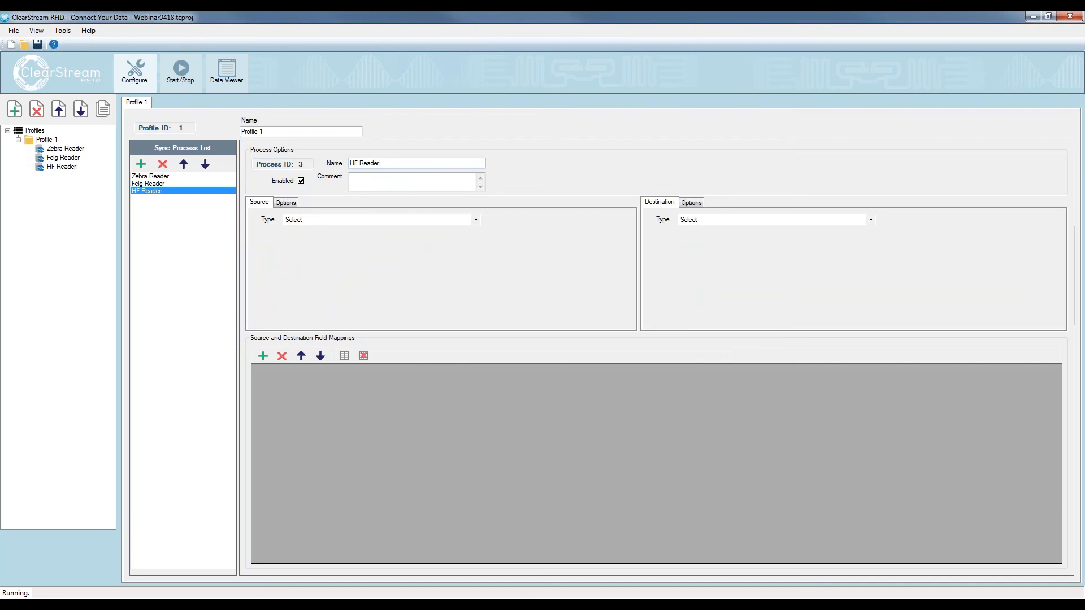
Set the HF Reader source to RFID and its ODBC destination to the RFID Tag List table of ClearStream RFID Sample - System
{"action": "left_click", "coordinate": [310, 221]}
{"action": "left_click", "coordinate": [298, 259]}
{"action": "left_click", "coordinate": [707, 223]}
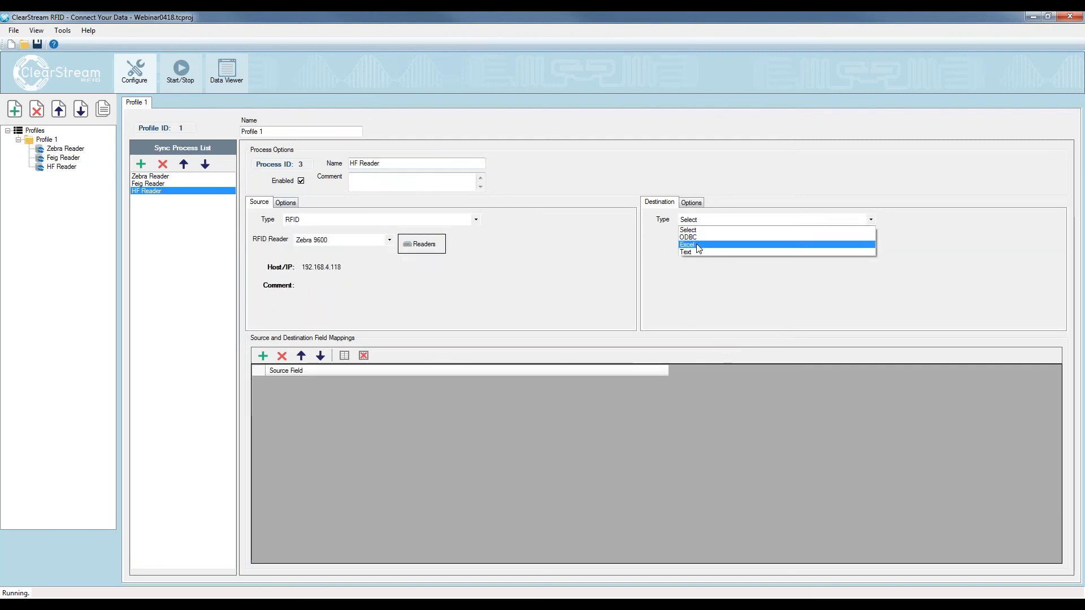
{"action": "left_click", "coordinate": [689, 237]}
{"action": "left_click", "coordinate": [771, 242]}
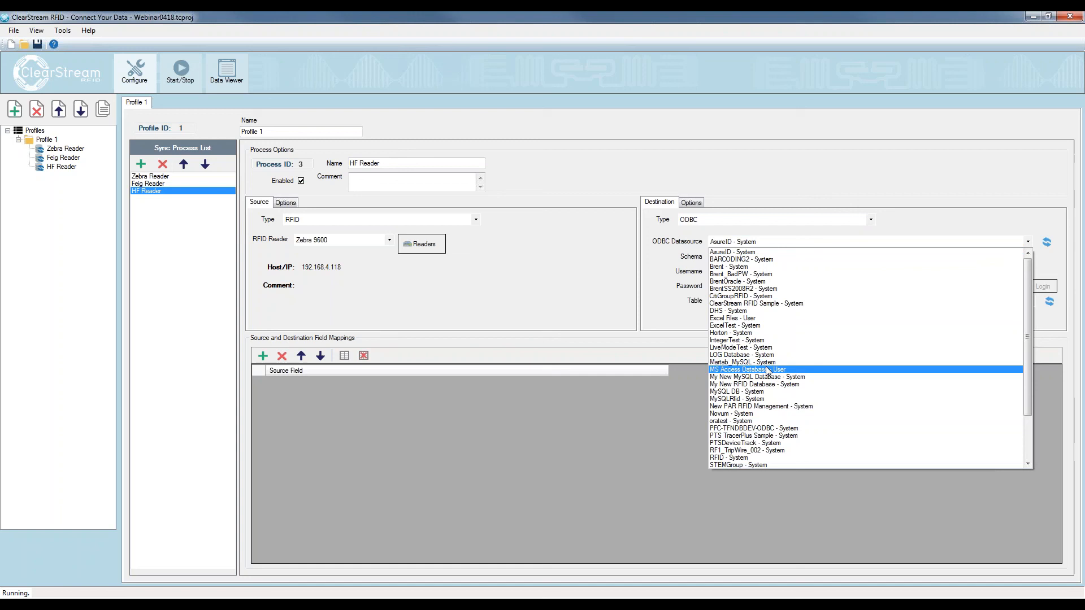
{"action": "left_click", "coordinate": [760, 303]}
{"action": "left_click", "coordinate": [762, 301]}
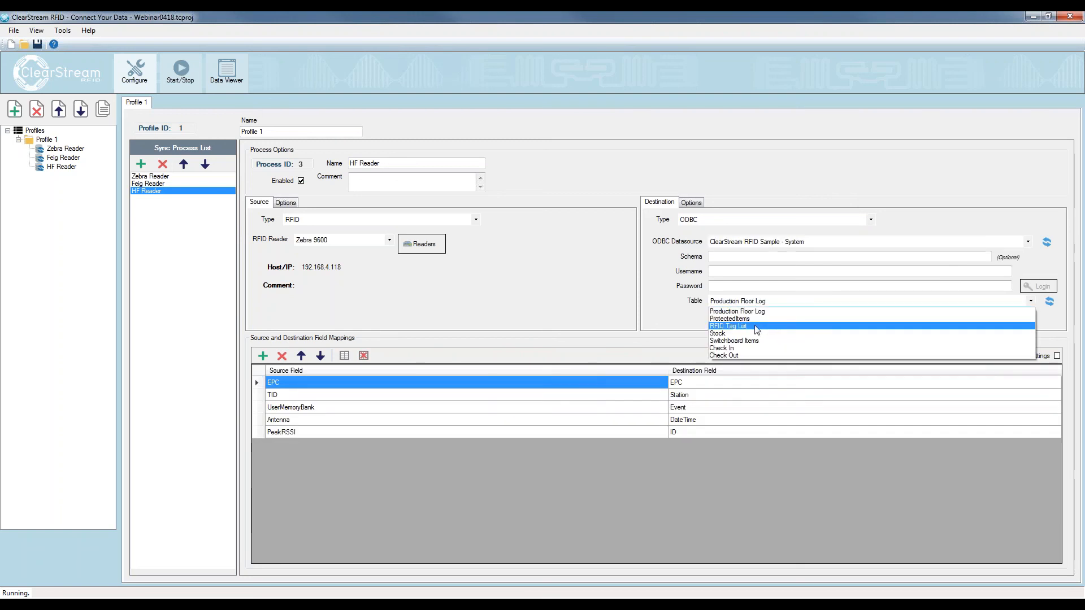
{"action": "left_click", "coordinate": [756, 326]}
Reset the HF Reader field mappings to default and assign Feig HF as its RFID reader
{"action": "left_click", "coordinate": [364, 357]}
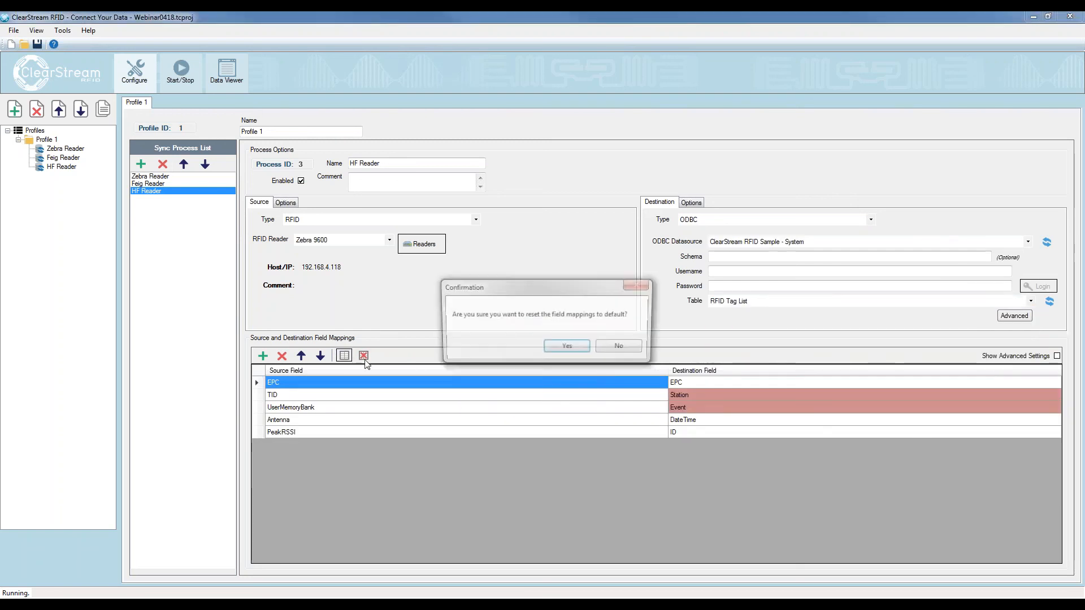
{"action": "left_click", "coordinate": [567, 345]}
{"action": "left_click", "coordinate": [372, 240]}
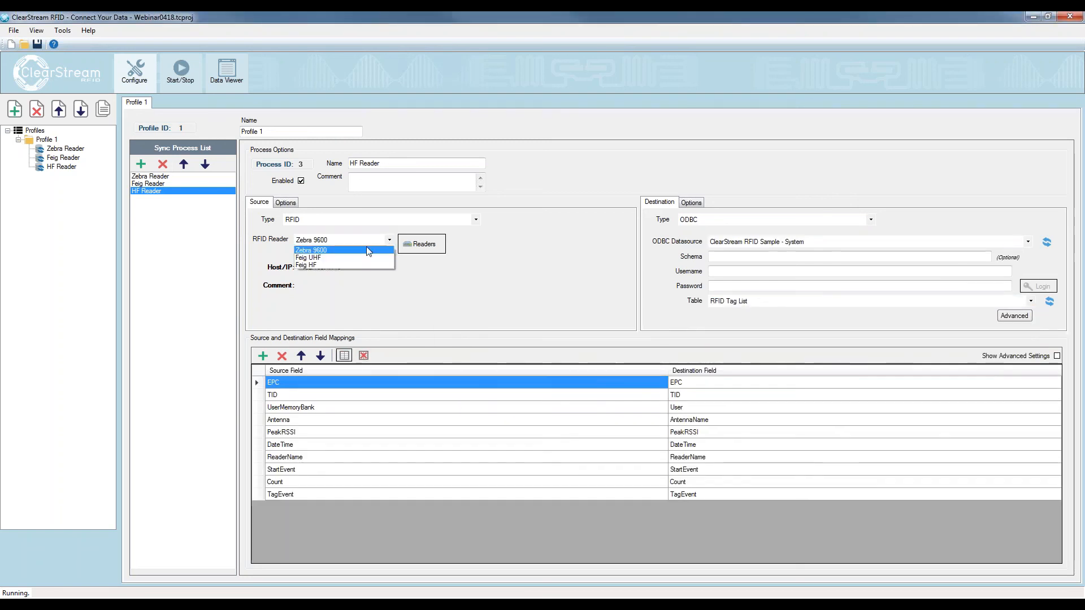
{"action": "left_click", "coordinate": [299, 266]}
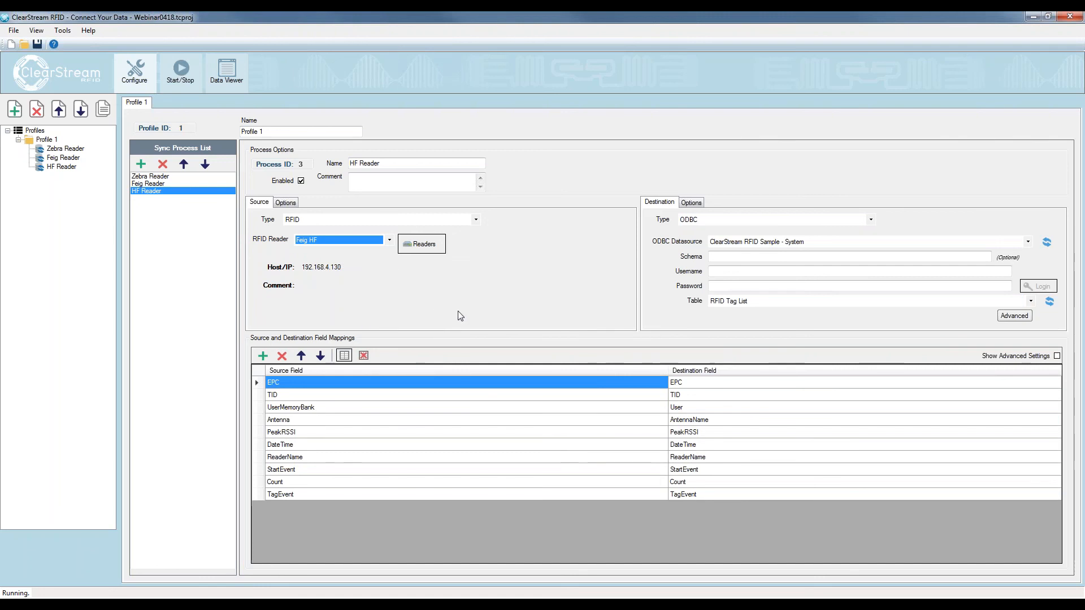
{"action": "left_click", "coordinate": [463, 182]}
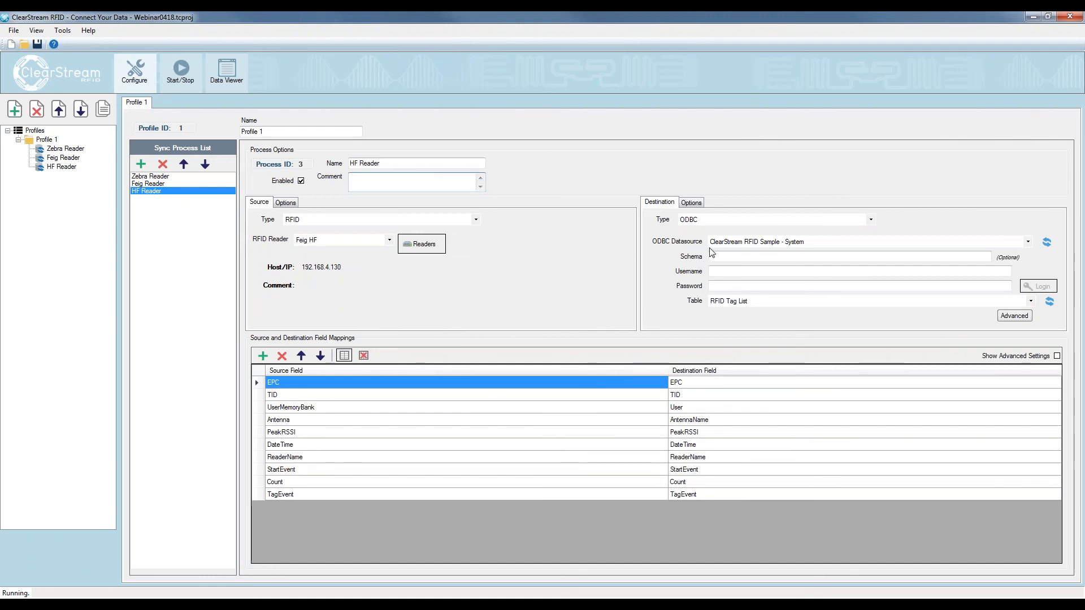
Save the project and start only the Feig HF reader
{"action": "left_click", "coordinate": [37, 45]}
{"action": "left_click", "coordinate": [180, 71]}
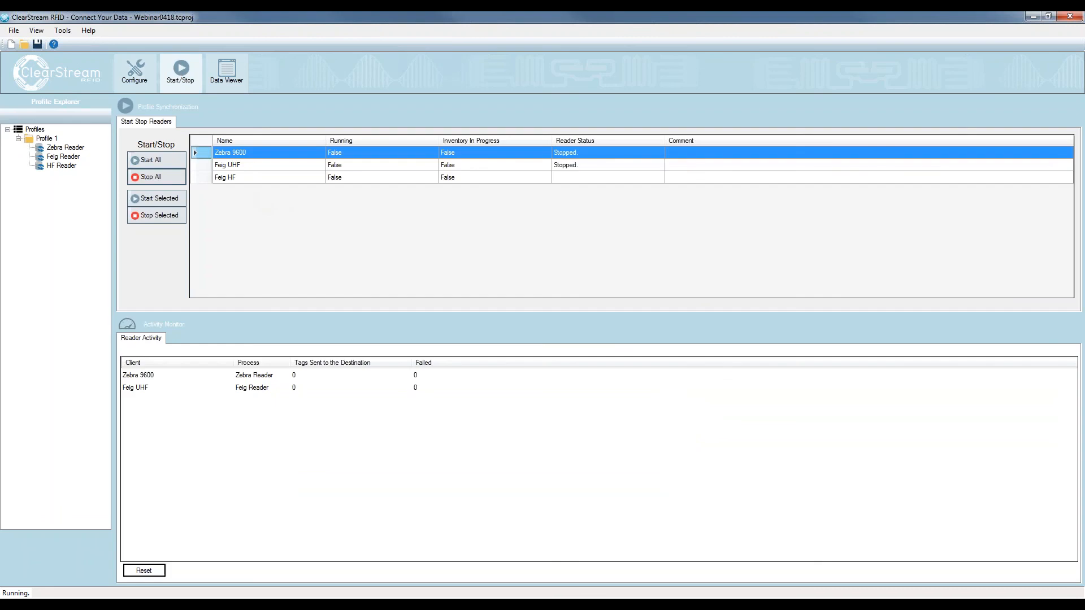
{"action": "left_click", "coordinate": [252, 180]}
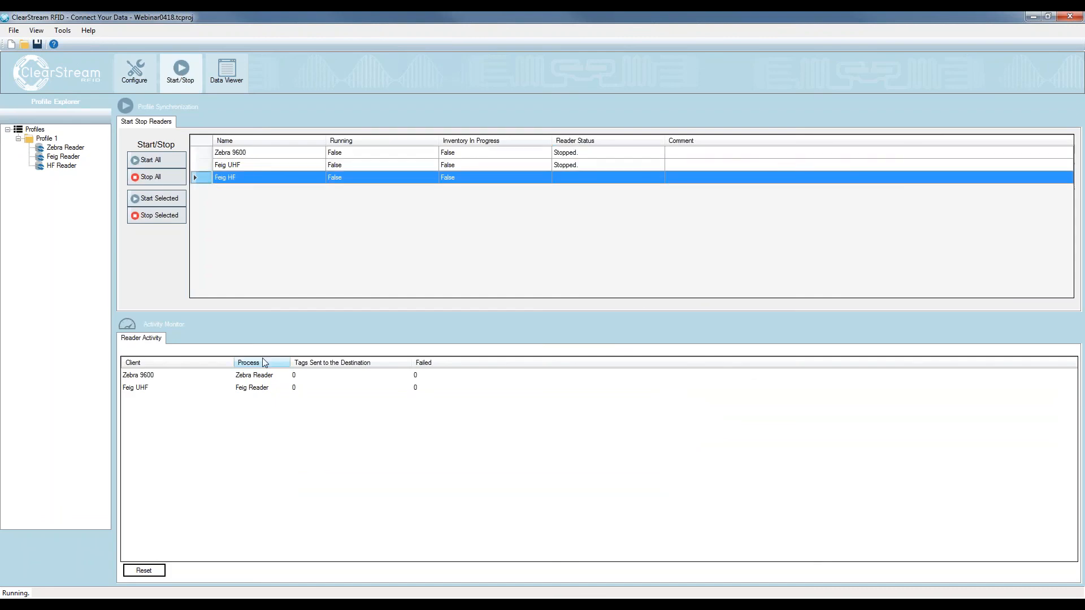
{"action": "left_click", "coordinate": [151, 202]}
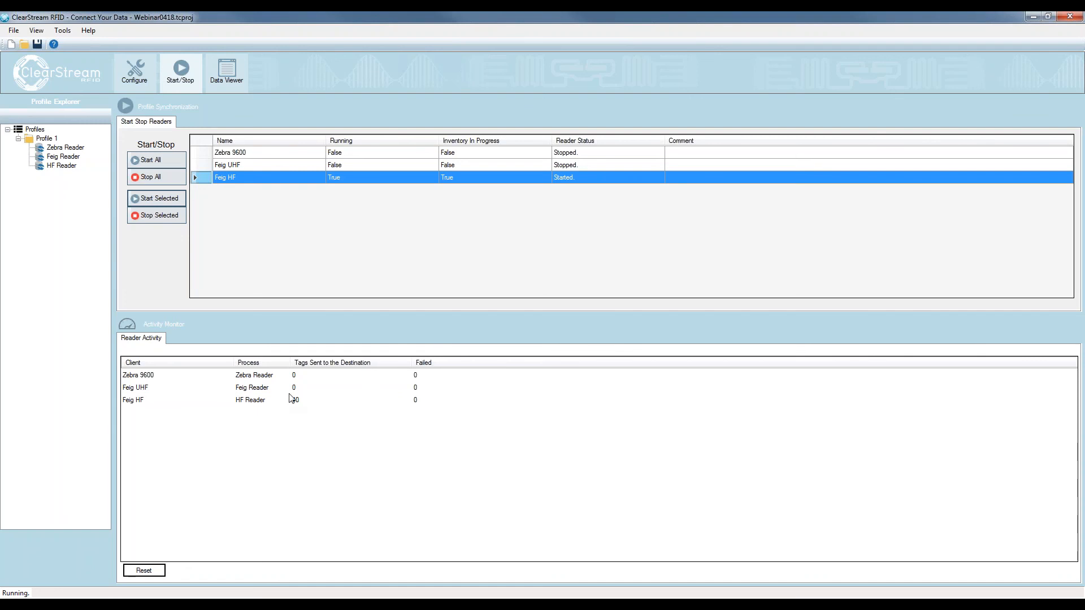
Switch to Access, refresh the RFID Tag List, check the EPC, ReaderName and TagEvent columns, and move the Access window out of the way
{"action": "key", "text": "alt+Tab"}
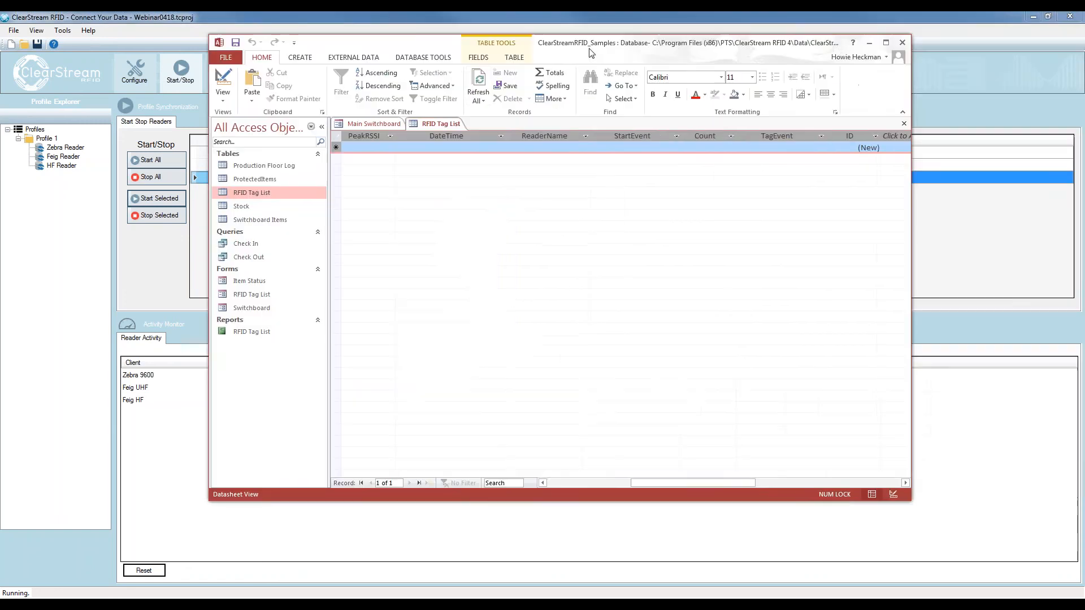
{"action": "left_click", "coordinate": [467, 85]}
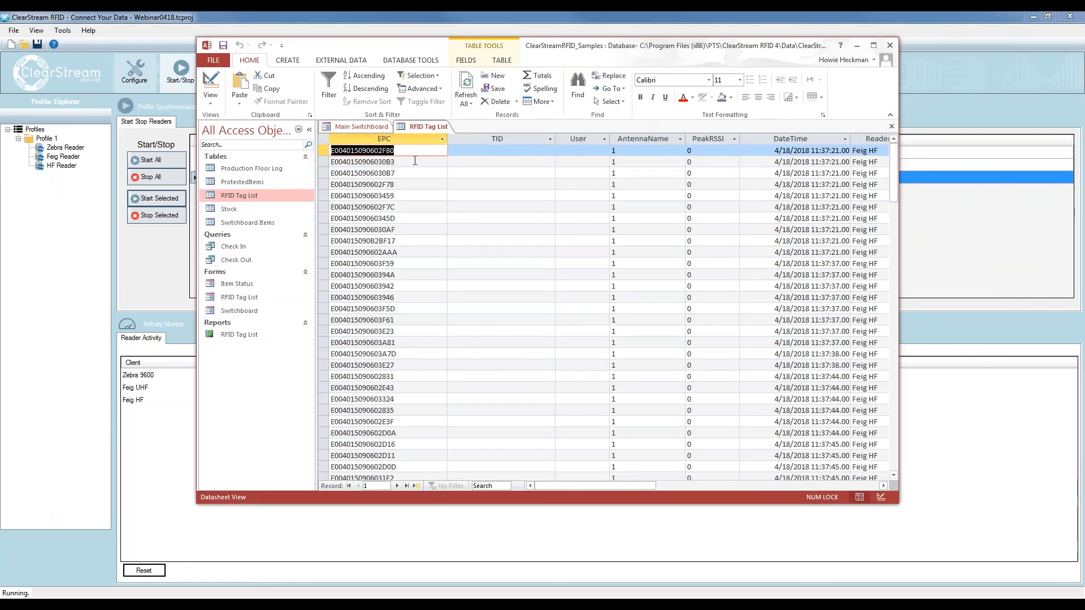
{"action": "left_click_drag", "start_coordinate": [446, 139], "coordinate": [475, 138]}
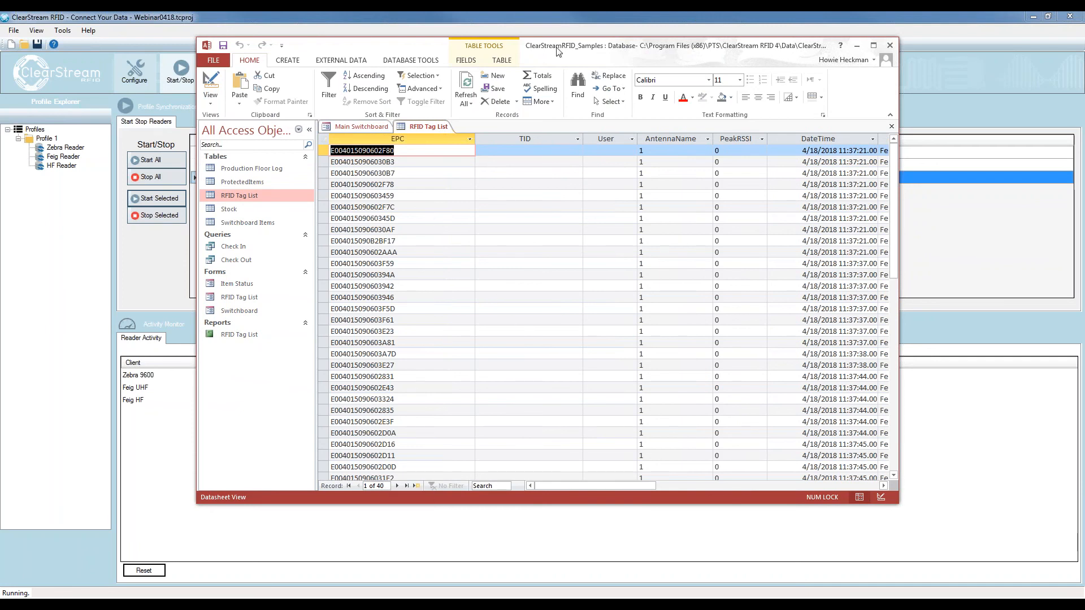
{"action": "left_click_drag", "start_coordinate": [554, 487], "coordinate": [653, 487]}
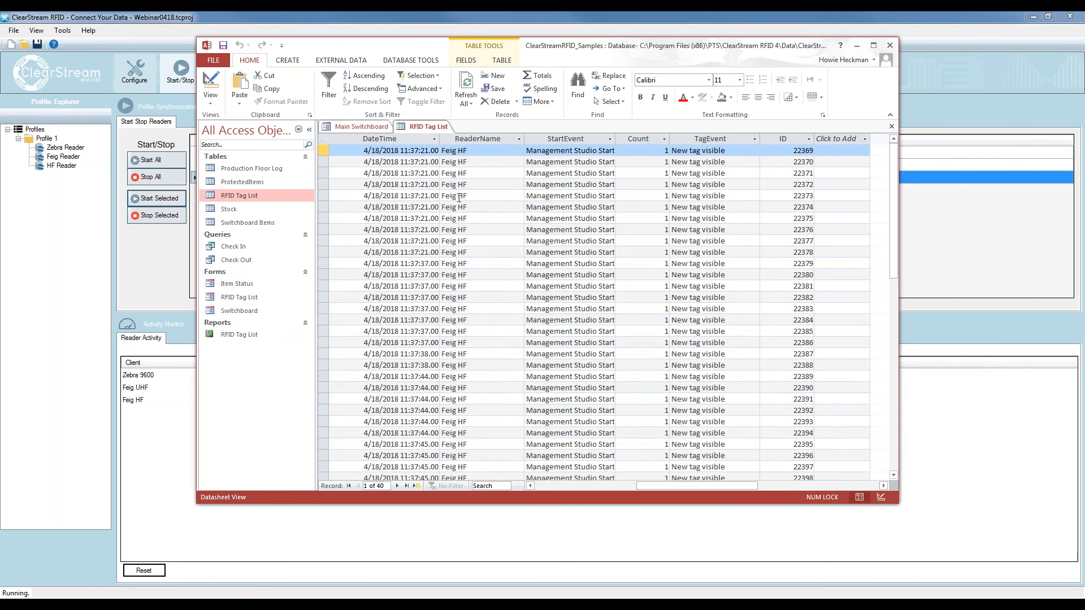
{"action": "left_click_drag", "start_coordinate": [570, 50], "coordinate": [1084, 78]}
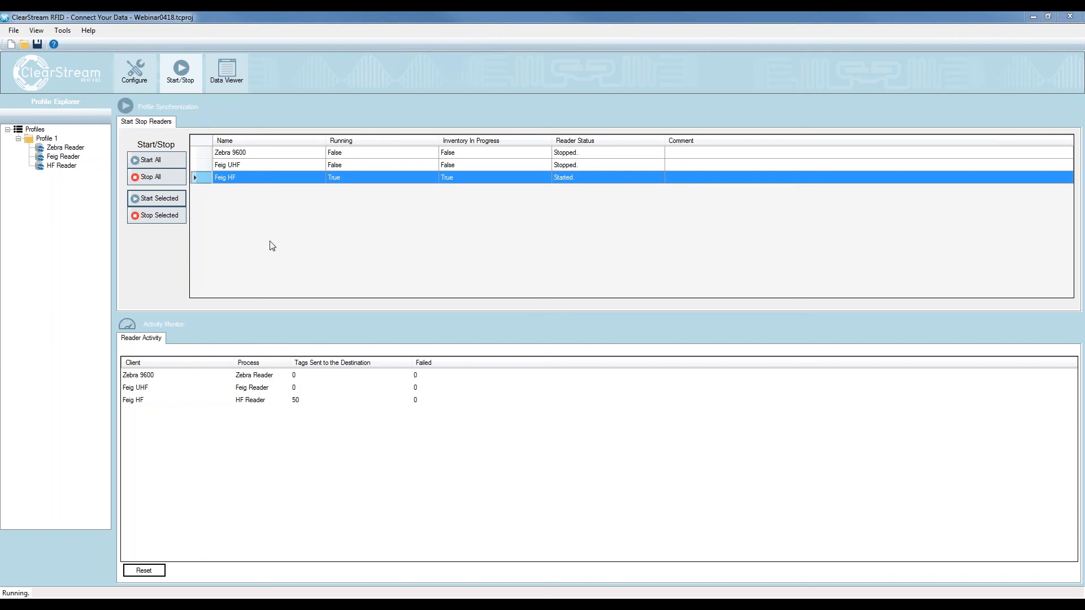
Stop the Feig HF reader, reset the reader activity counters and return to the profile configuration
{"action": "left_click", "coordinate": [168, 219]}
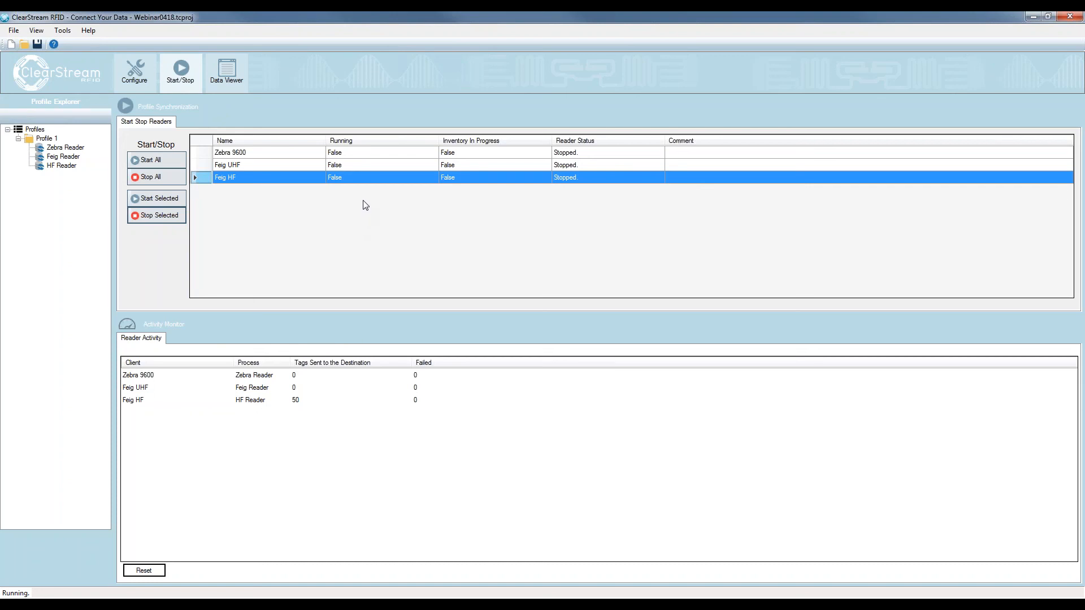
{"action": "left_click", "coordinate": [153, 571]}
{"action": "left_click", "coordinate": [146, 78]}
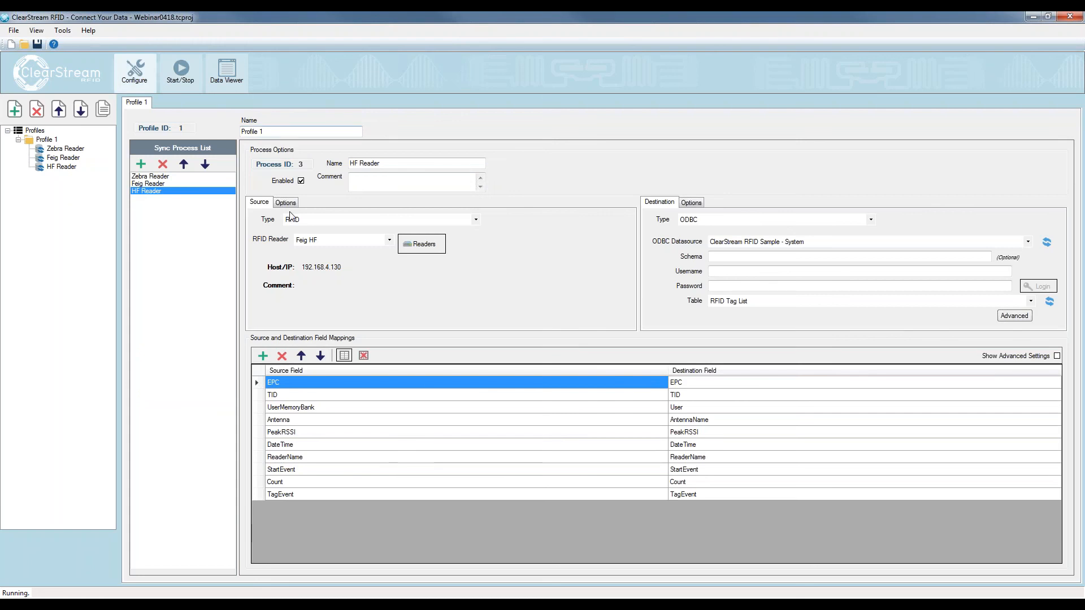
Examine the source filtering options of the Zebra Reader and Feig Reader processes
{"action": "left_click", "coordinate": [187, 177]}
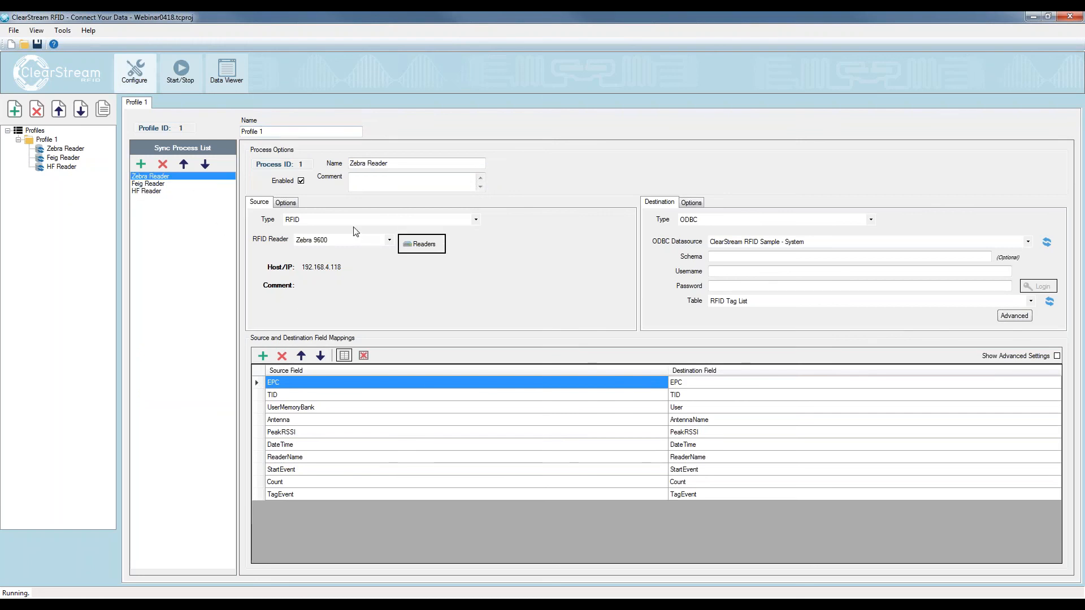
{"action": "left_click", "coordinate": [283, 205]}
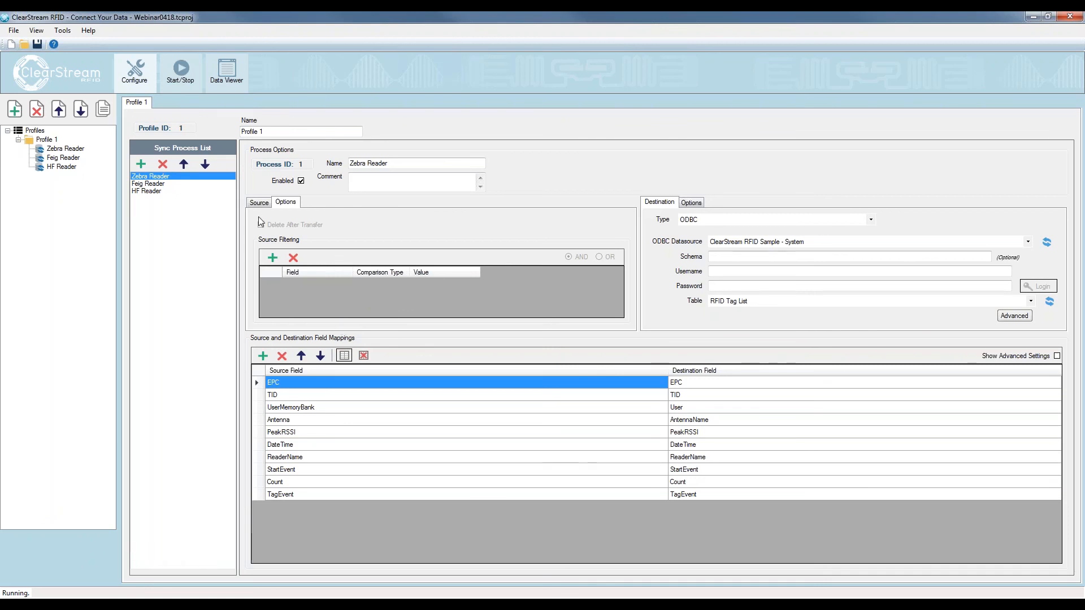
{"action": "left_click", "coordinate": [151, 184]}
{"action": "left_click", "coordinate": [283, 203]}
{"action": "left_click", "coordinate": [260, 203]}
{"action": "left_click", "coordinate": [167, 177]}
Review the destination post types available for the HF Reader process and keep Append selected
{"action": "left_click", "coordinate": [164, 191]}
{"action": "left_click", "coordinate": [691, 205]}
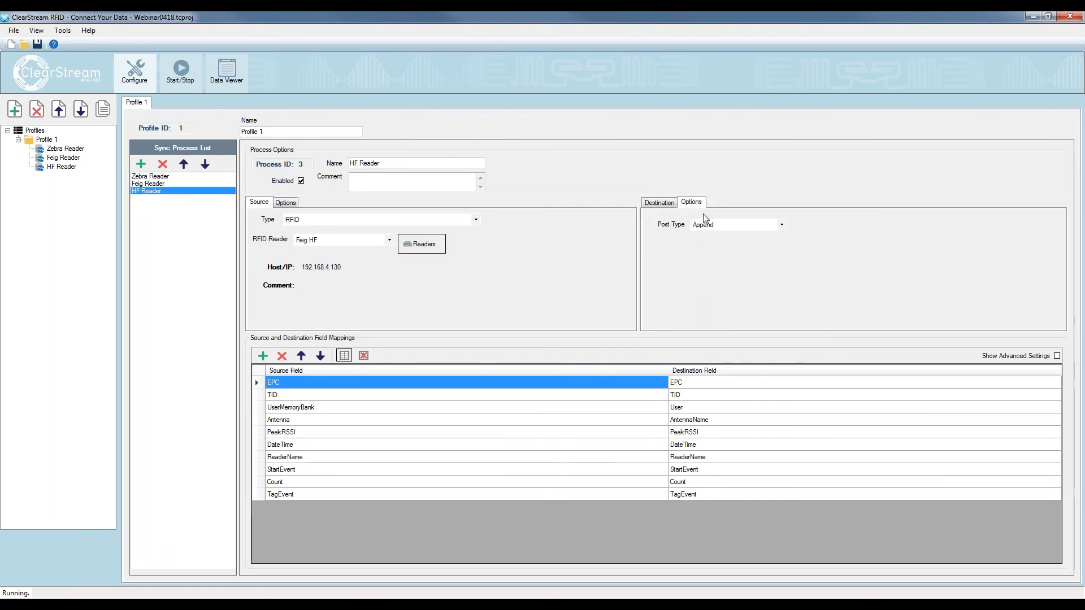
{"action": "left_click", "coordinate": [781, 225]}
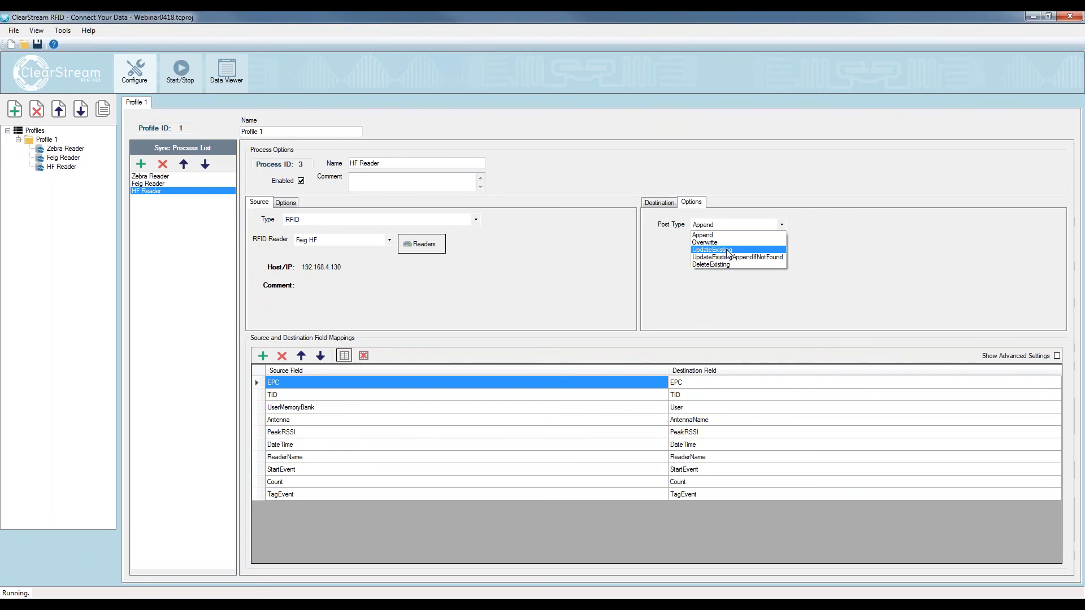
{"action": "left_click", "coordinate": [709, 235]}
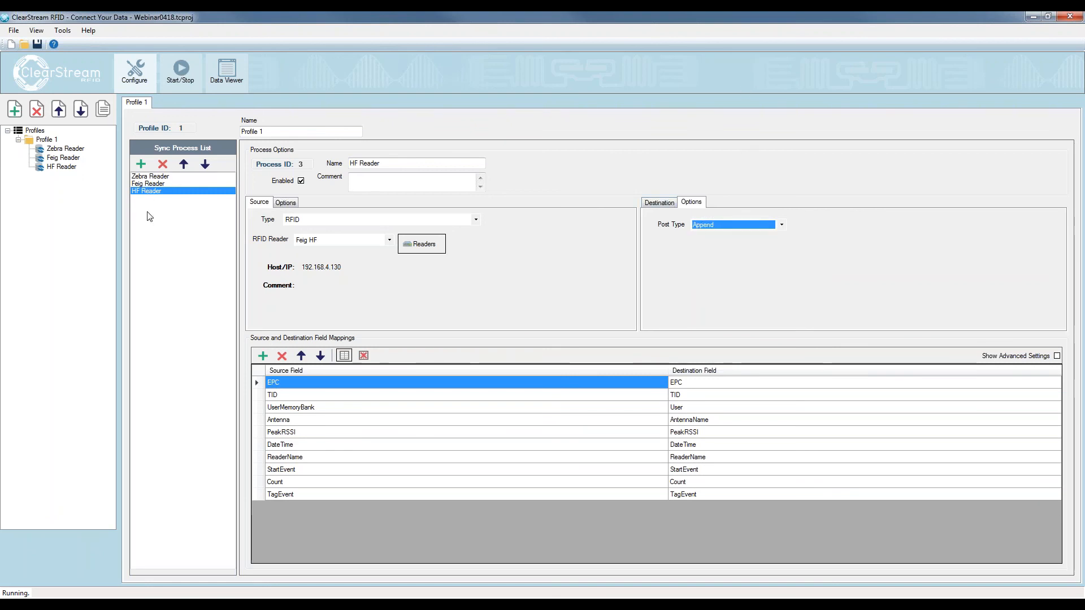
Open the reader configuration, examine the Timed and GPI Trigger scan modes of the Zebra 9600, and keep it on Continuous
{"action": "left_click", "coordinate": [410, 247]}
{"action": "left_click", "coordinate": [345, 248]}
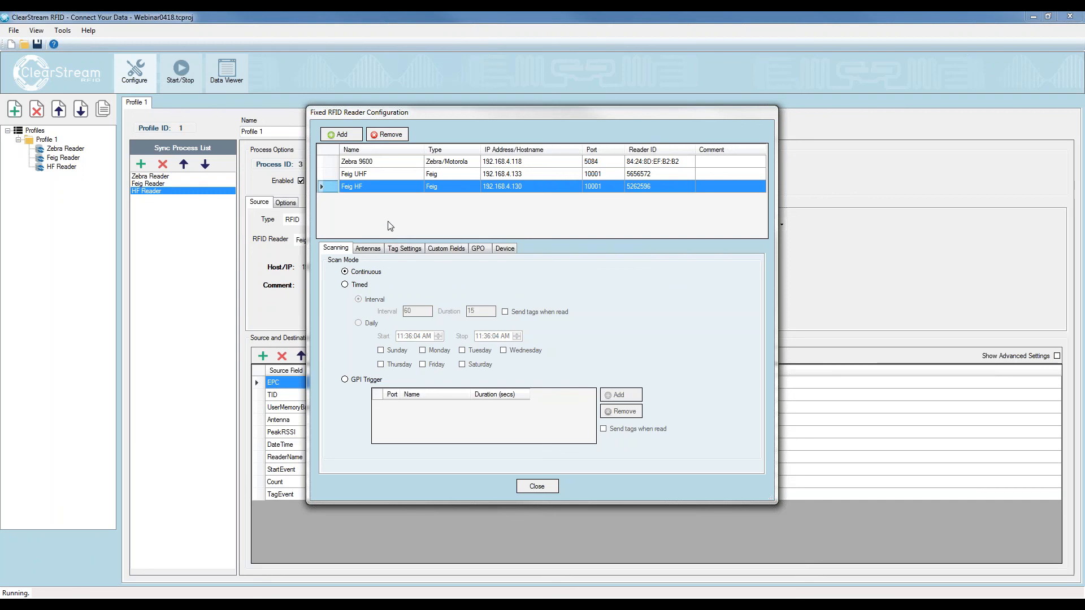
{"action": "left_click", "coordinate": [360, 164]}
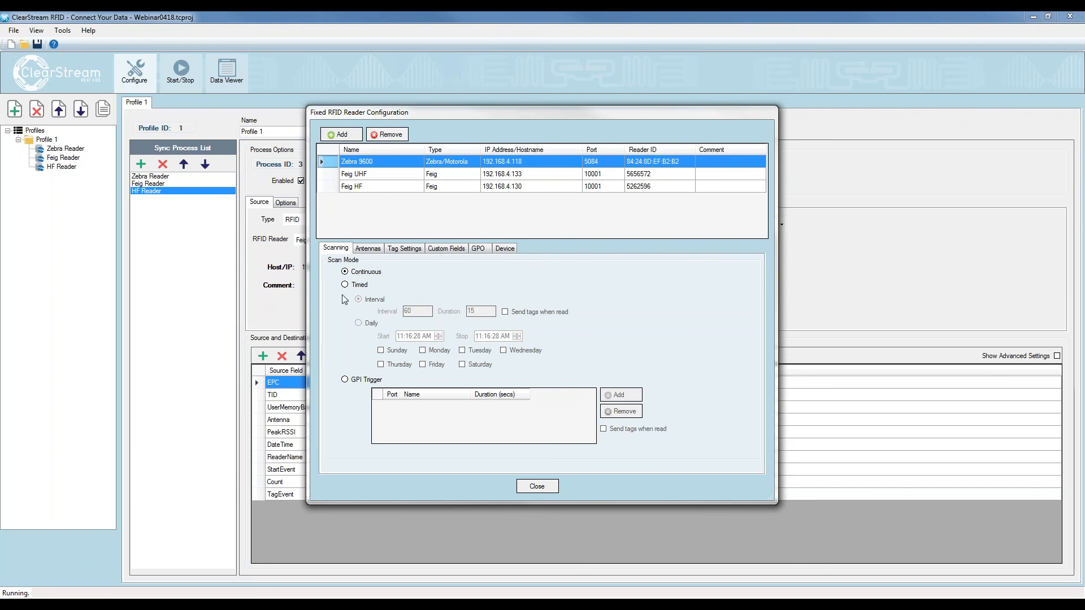
{"action": "left_click", "coordinate": [360, 285]}
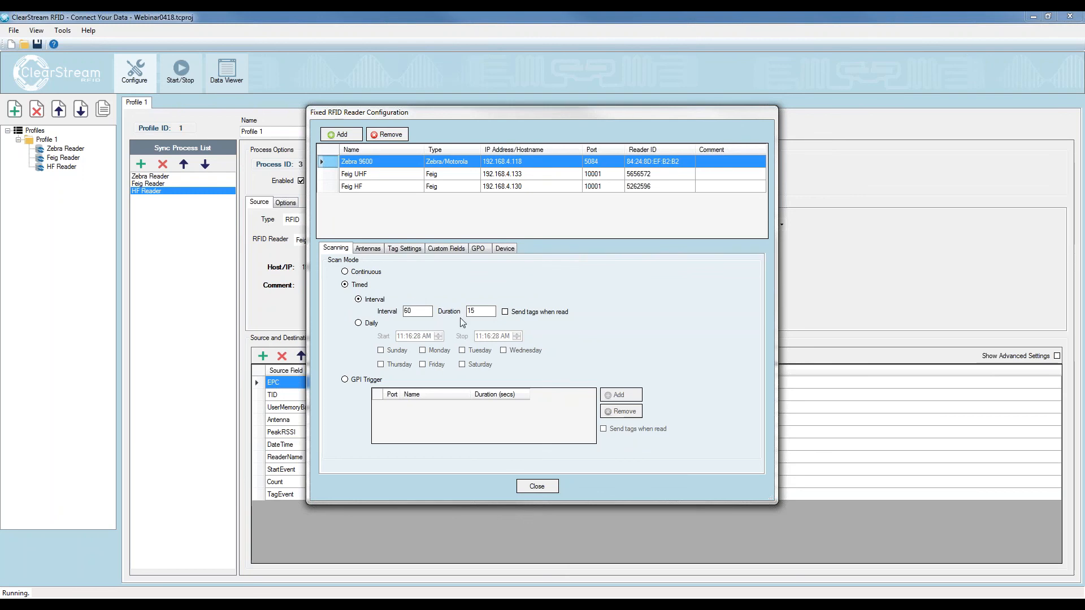
{"action": "left_click", "coordinate": [345, 380]}
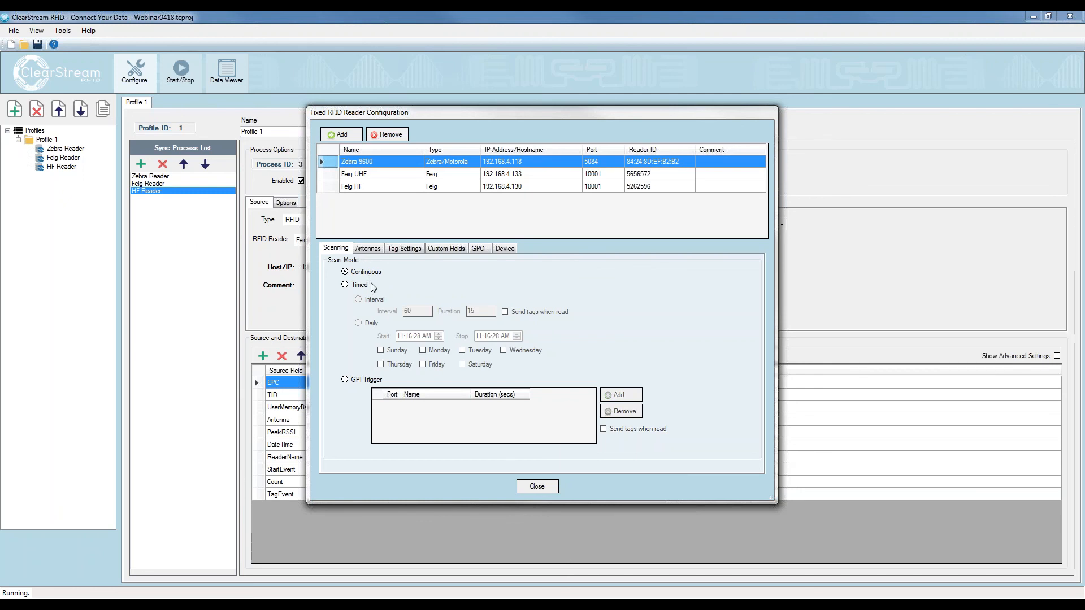
Add three more antennas to the Zebra 9600 and check their editable name fields
{"action": "left_click", "coordinate": [366, 250]}
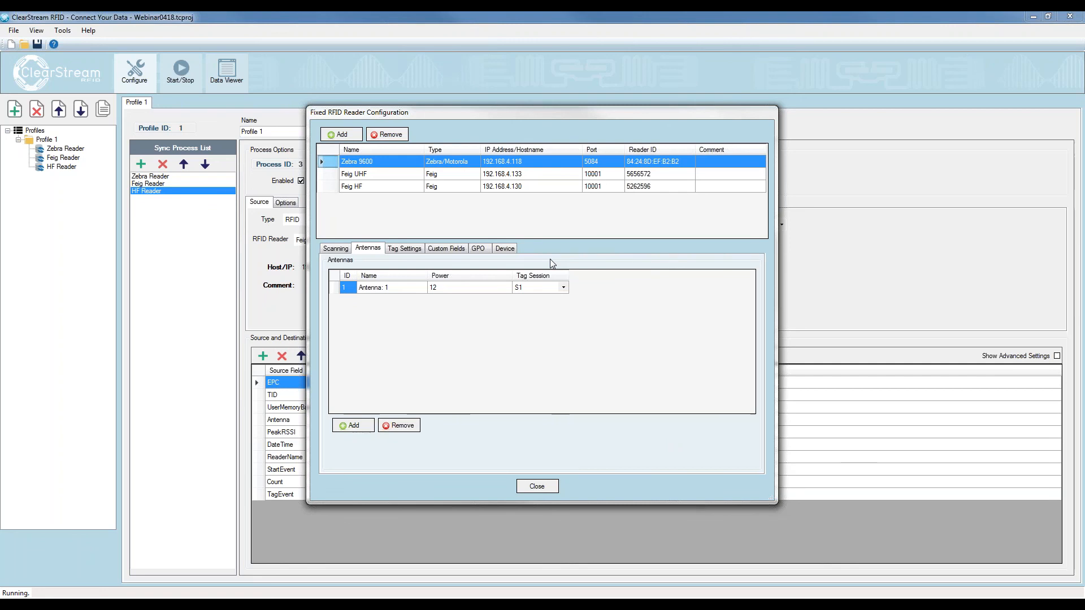
{"action": "left_click", "coordinate": [350, 425]}
{"action": "left_click", "coordinate": [350, 425]}
{"action": "left_click", "coordinate": [350, 425]}
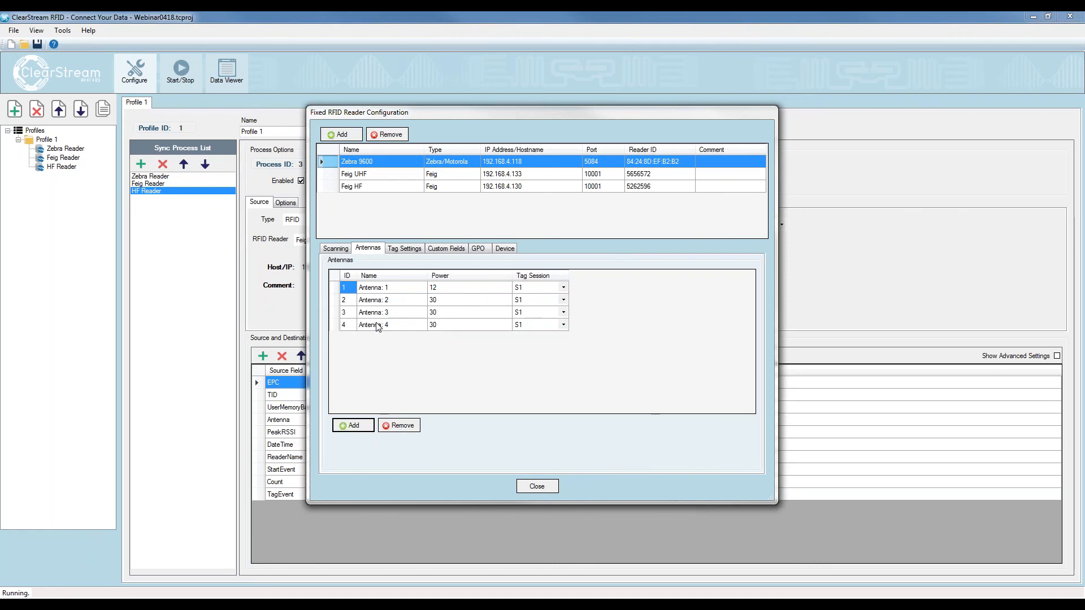
{"action": "left_click", "coordinate": [385, 289]}
{"action": "left_click", "coordinate": [386, 300]}
{"action": "left_click", "coordinate": [384, 325]}
Bring the Access RFID Tag List into view, check its AntennaName column, and move the Access window out of the way
{"action": "left_click_drag", "start_coordinate": [1084, 49], "coordinate": [704, 69]}
{"action": "left_click_drag", "start_coordinate": [720, 506], "coordinate": [626, 512]}
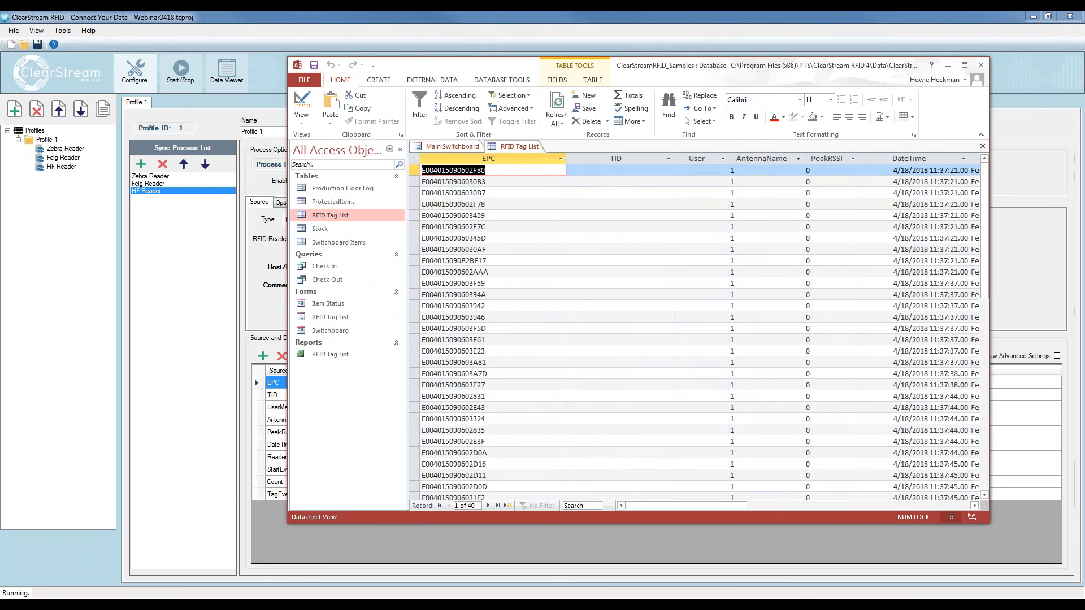
{"action": "left_click_drag", "start_coordinate": [670, 66], "coordinate": [1084, 34]}
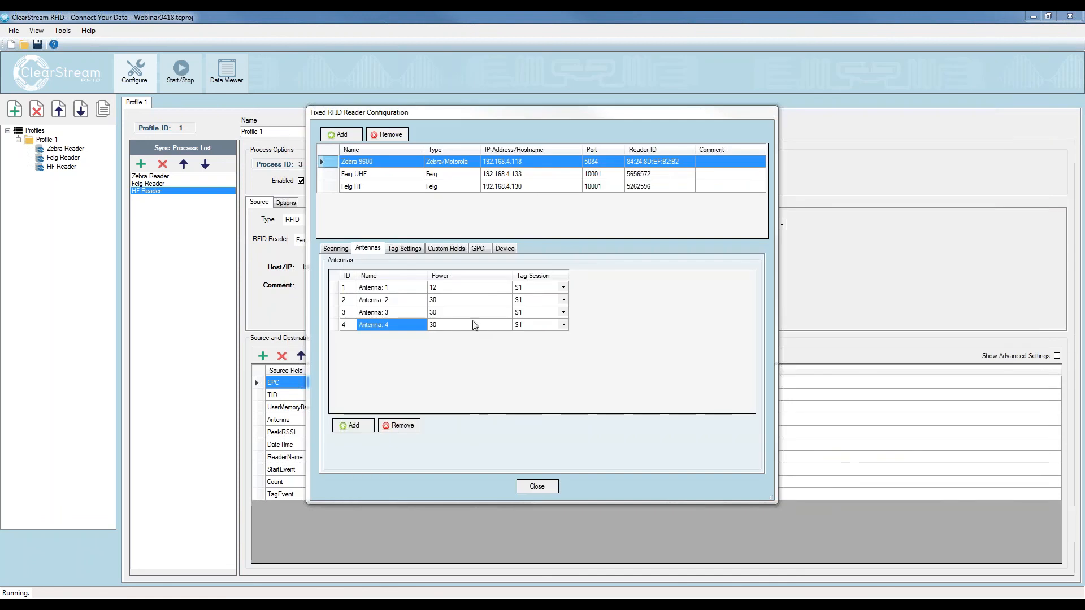
Examine the editable Power settings of the four Zebra 9600 antennas
{"action": "left_click", "coordinate": [447, 299]}
{"action": "left_click", "coordinate": [444, 310]}
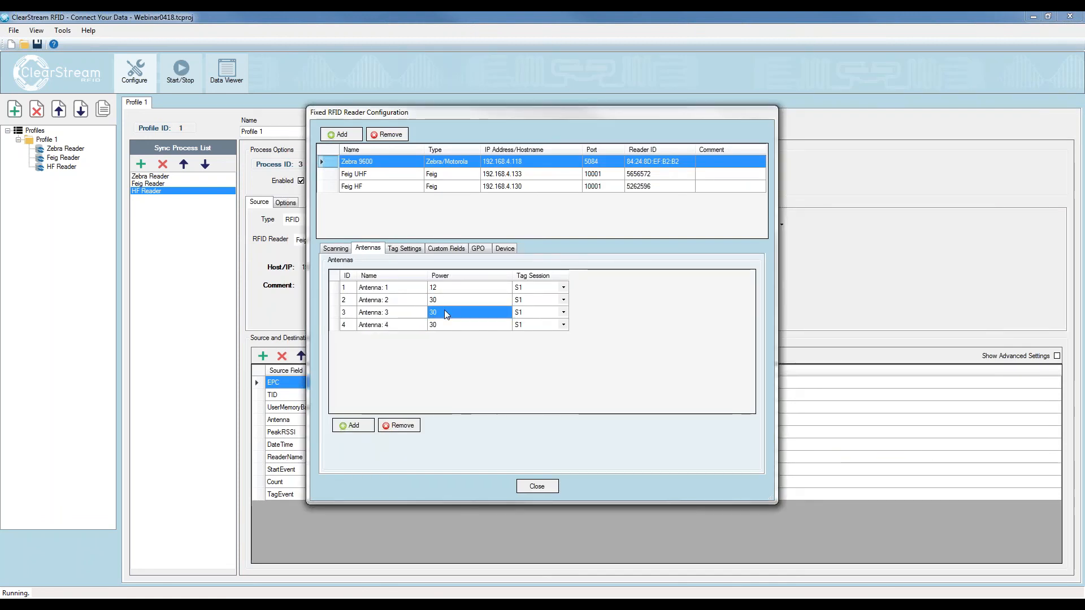
{"action": "left_click", "coordinate": [449, 320]}
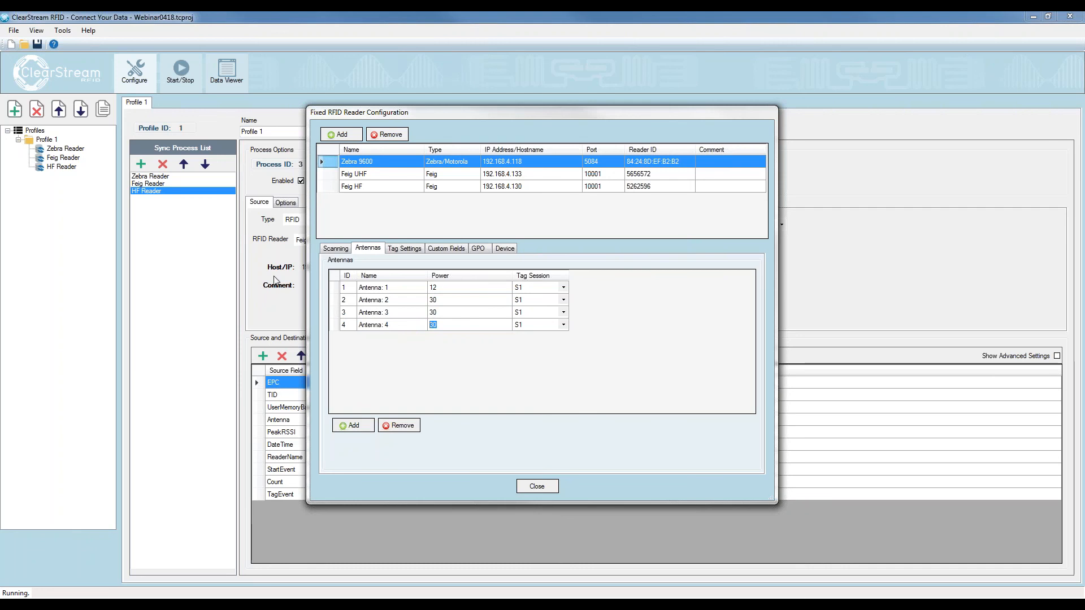
{"action": "left_click", "coordinate": [442, 291]}
{"action": "left_click", "coordinate": [449, 293]}
{"action": "left_click", "coordinate": [384, 452]}
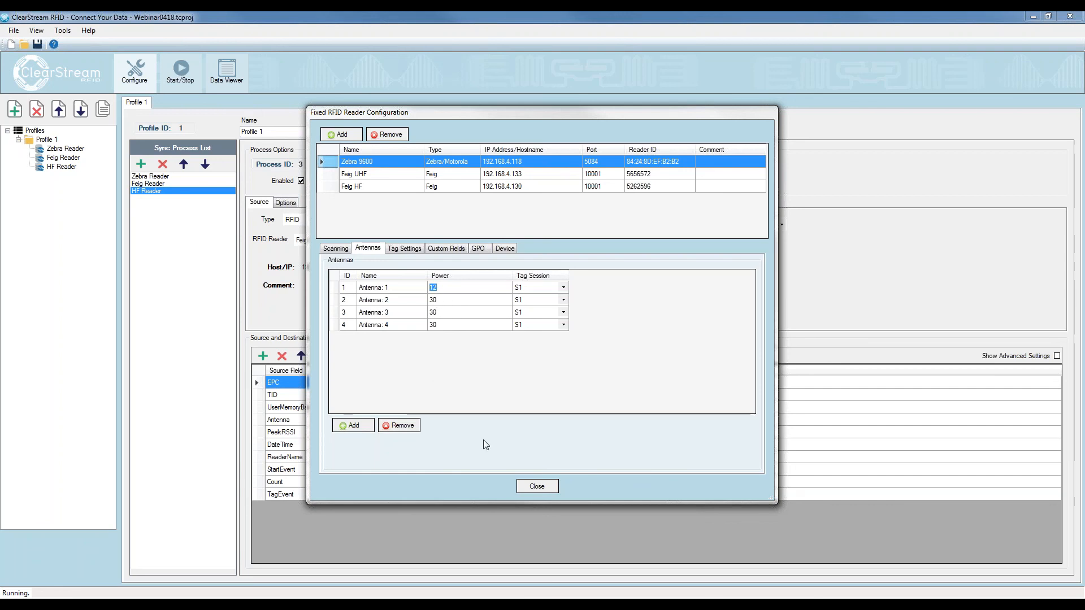
Review the Zebra 9600's tag settings, move the reader configuration dialog aside, and add a custom field to the reader
{"action": "left_click", "coordinate": [395, 249]}
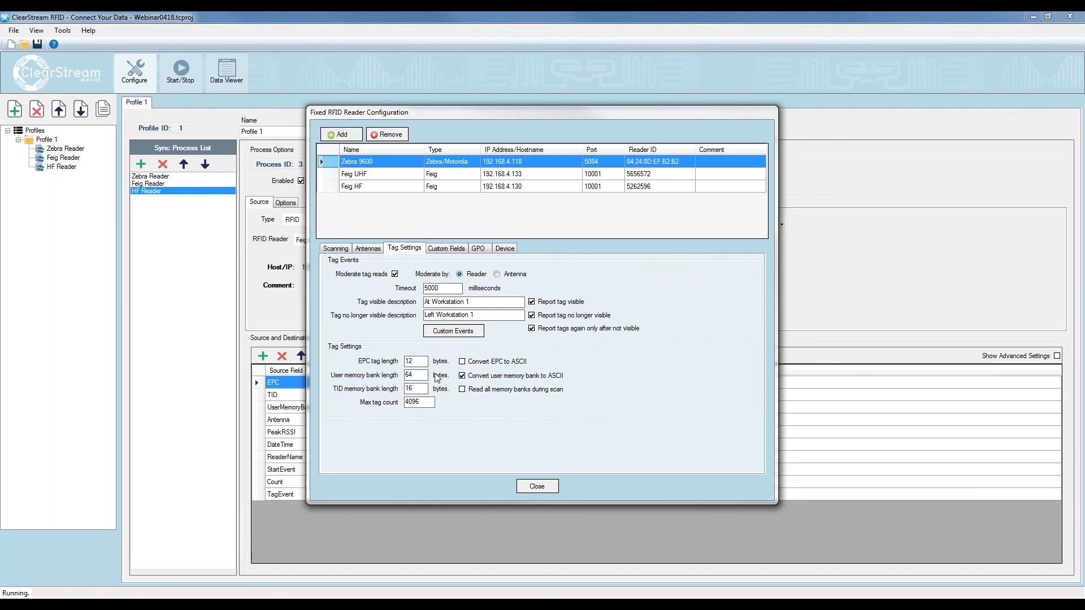
{"action": "left_click", "coordinate": [443, 250]}
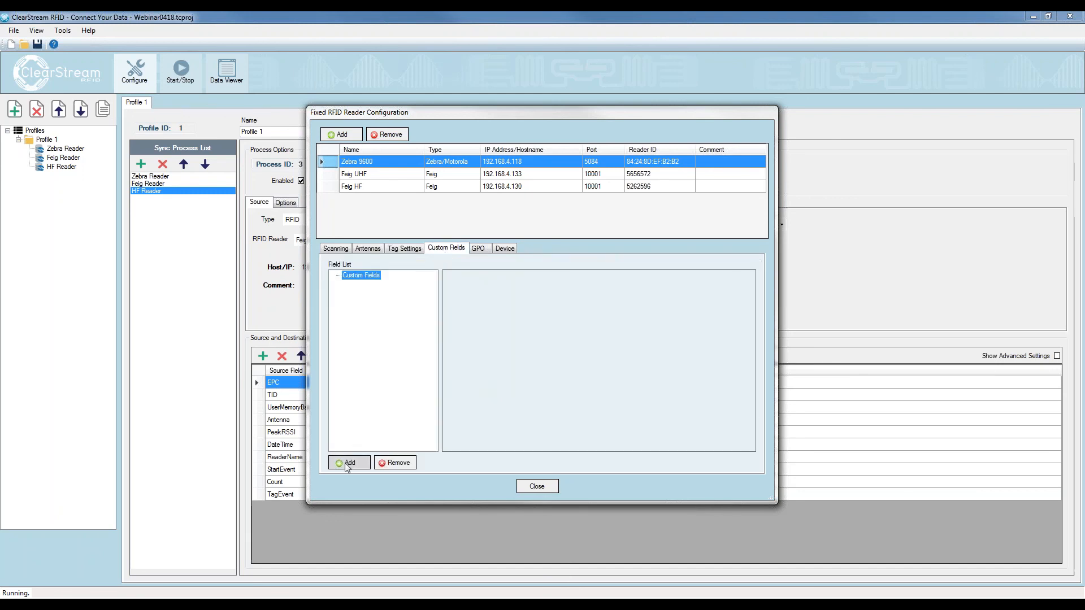
{"action": "left_click_drag", "start_coordinate": [427, 114], "coordinate": [555, 109]}
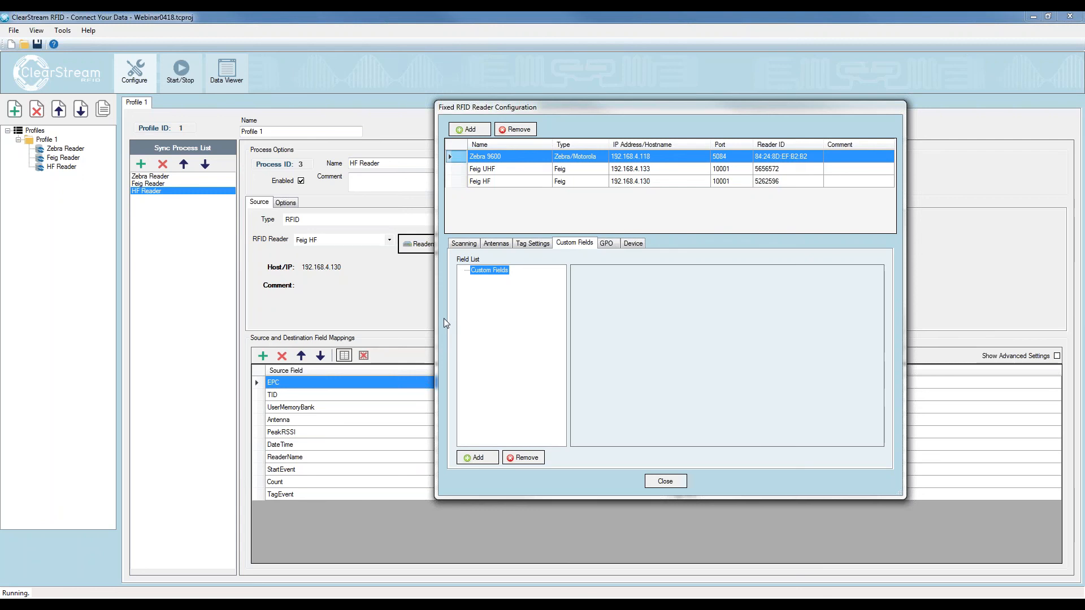
{"action": "left_click", "coordinate": [477, 459]}
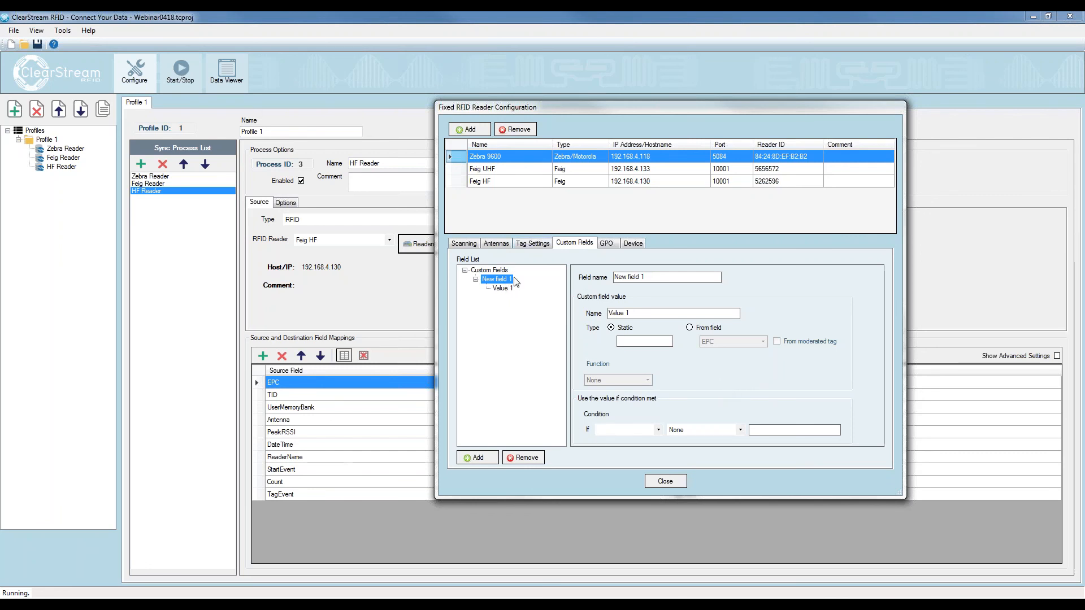
Add a GPO output for the Zebra 9600 and set its alert type to Tag Read
{"action": "left_click", "coordinate": [603, 243]}
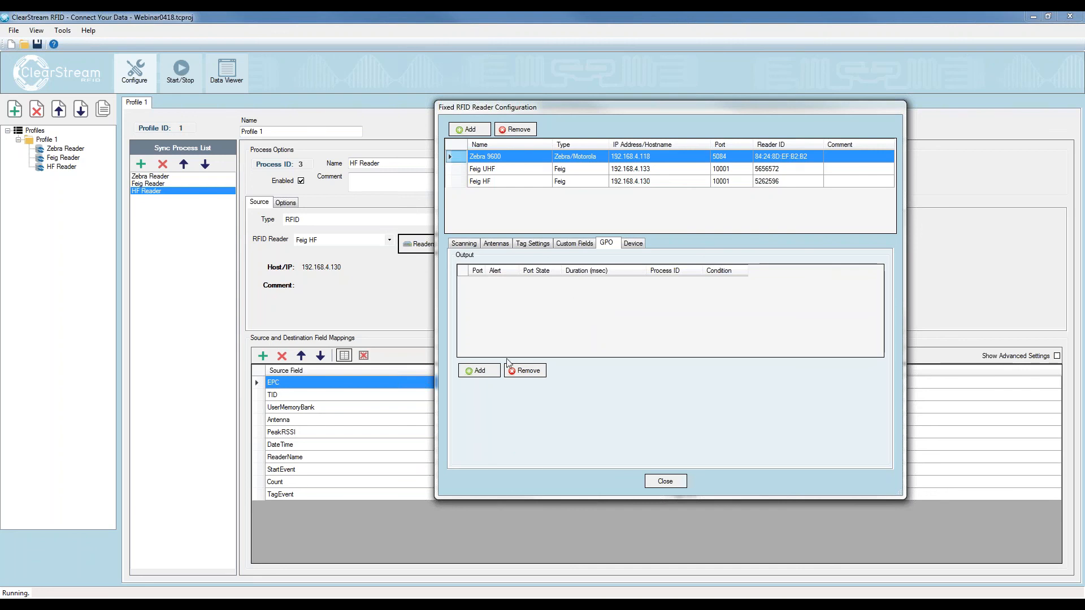
{"action": "left_click", "coordinate": [487, 371]}
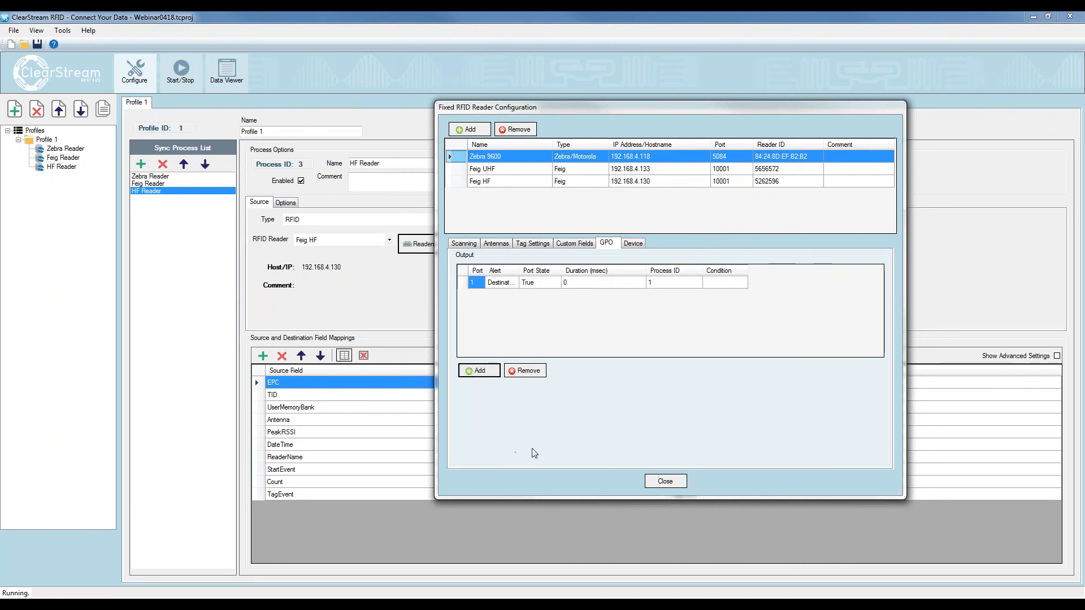
{"action": "left_click_drag", "start_coordinate": [550, 271], "coordinate": [570, 273]}
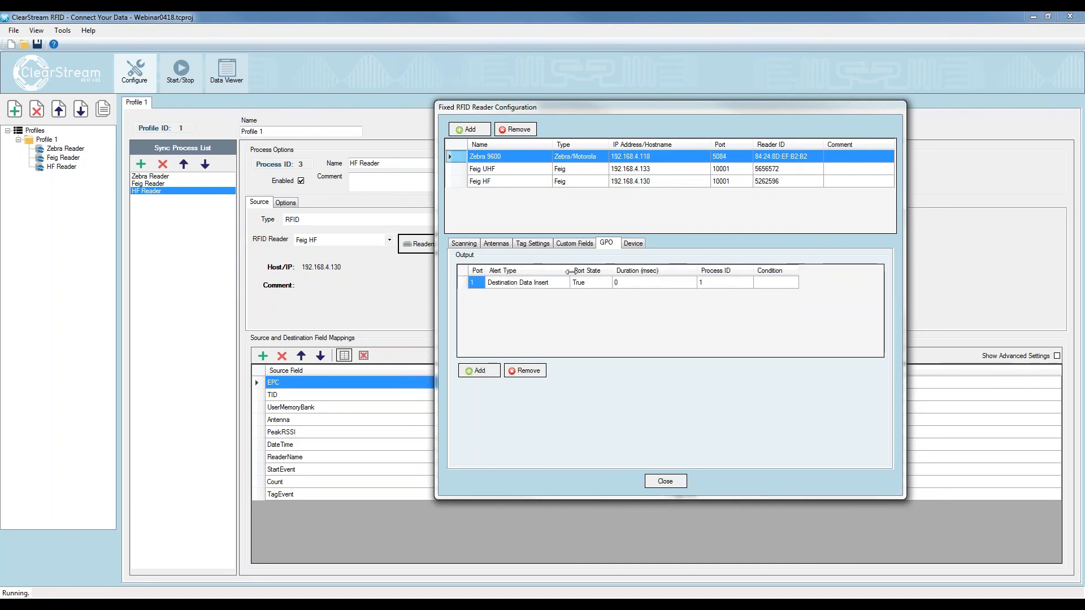
{"action": "left_click", "coordinate": [546, 286]}
{"action": "left_click", "coordinate": [546, 284]}
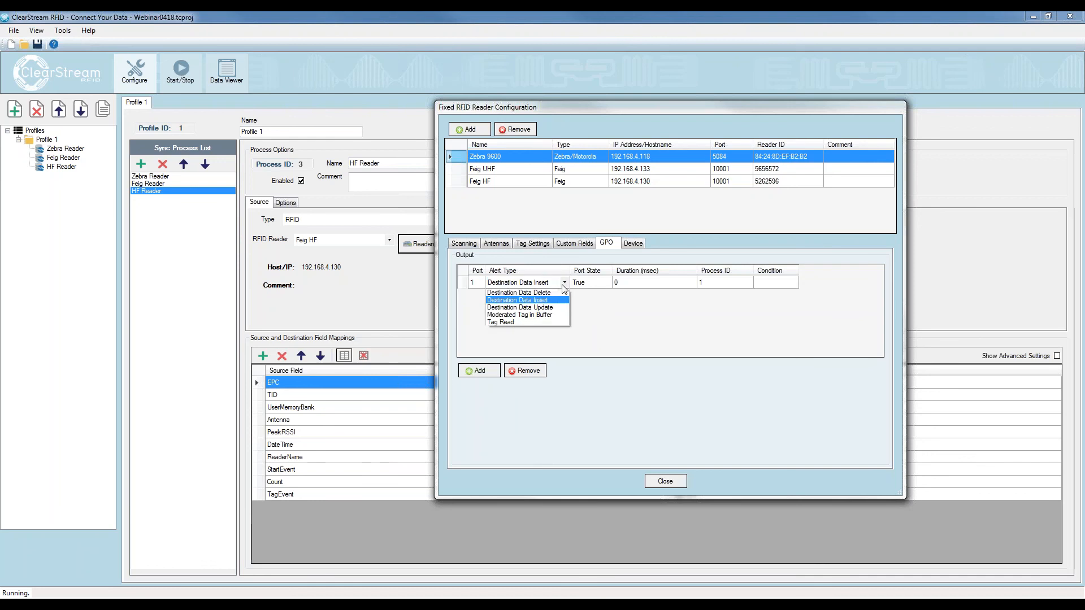
{"action": "left_click", "coordinate": [507, 322]}
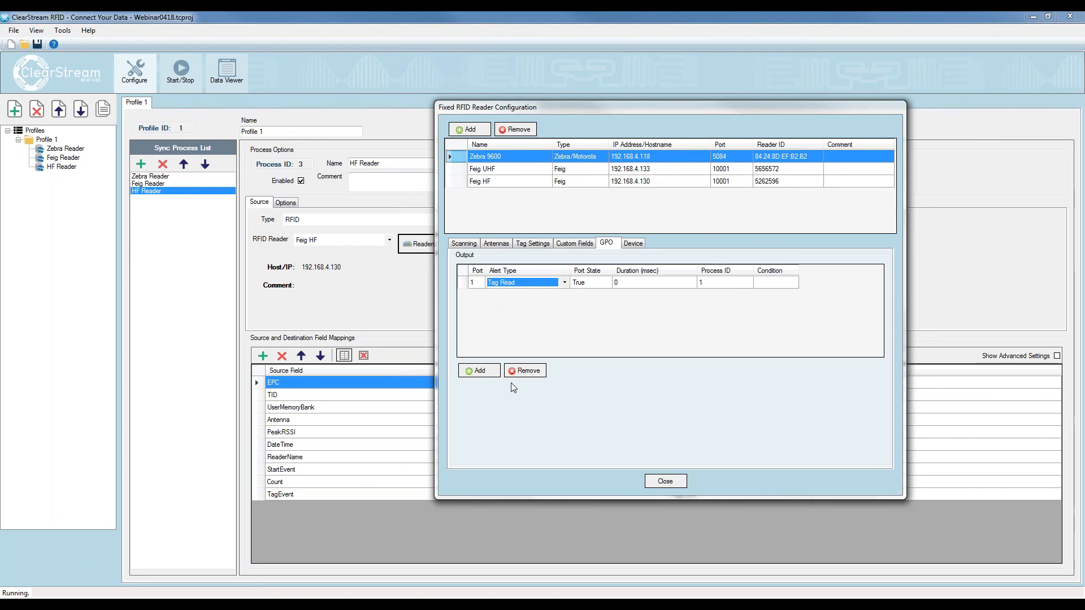
Set the GPO output's duration to 1500 msec, review the Zebra 9600's device settings, and close the reader configuration
{"action": "left_click", "coordinate": [635, 284]}
{"action": "left_click", "coordinate": [640, 283]}
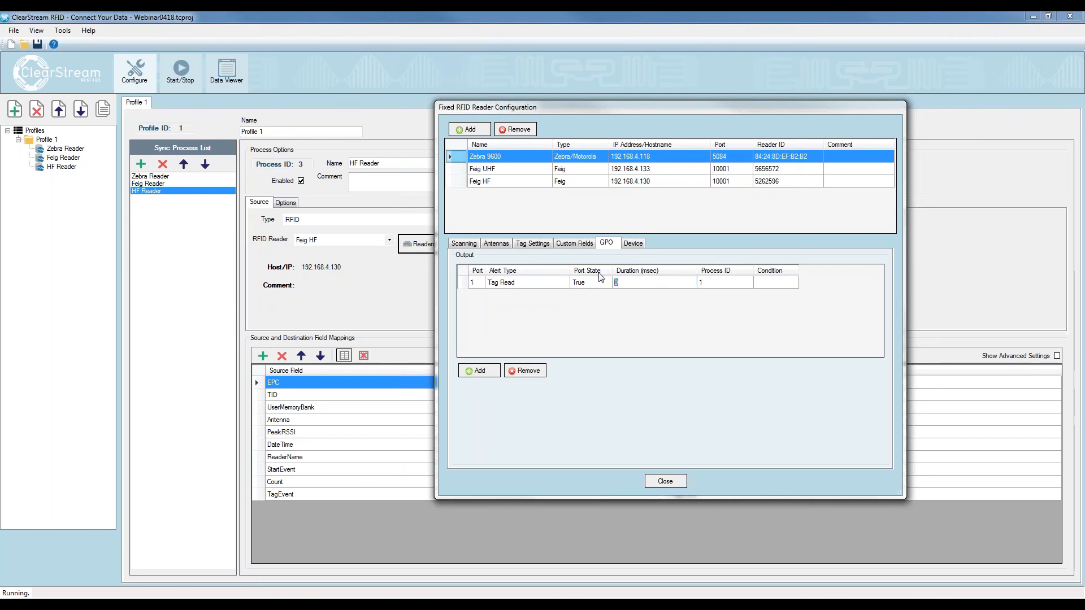
{"action": "type", "text": "1500"}
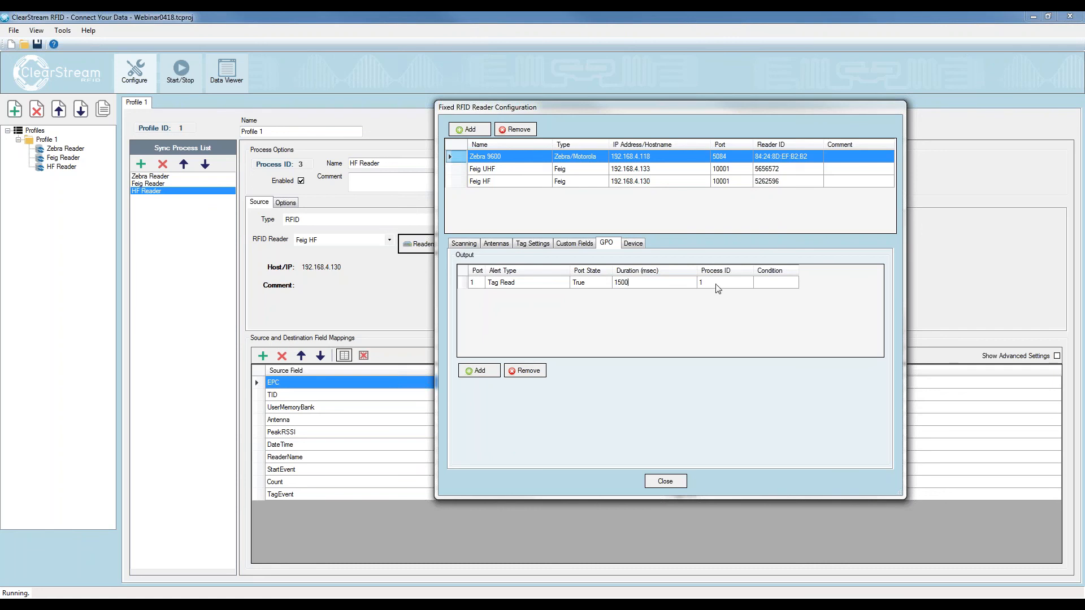
{"action": "left_click", "coordinate": [774, 283]}
{"action": "left_click", "coordinate": [637, 242]}
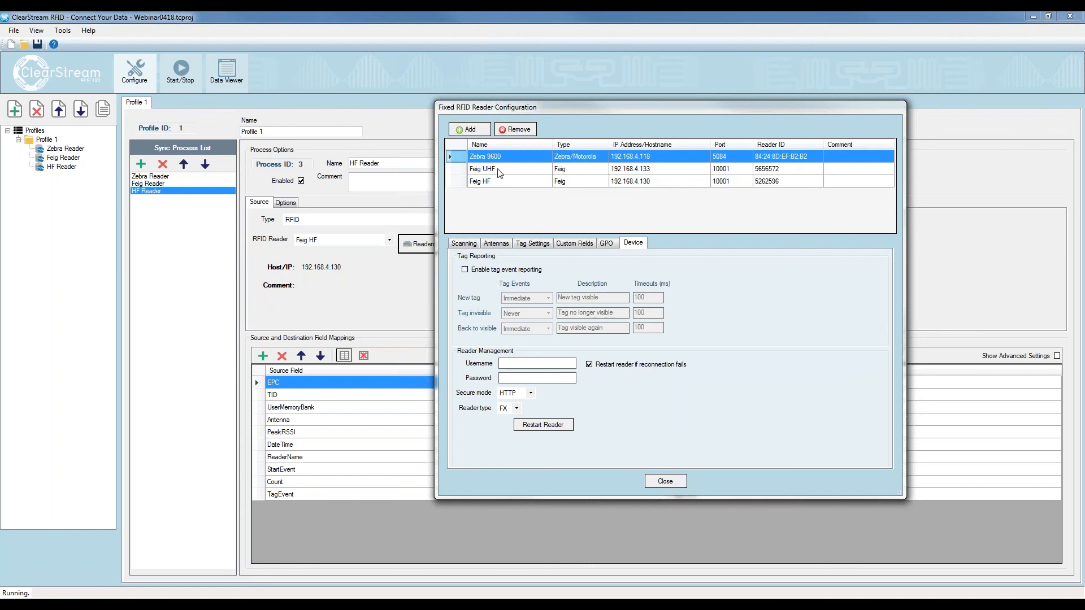
{"action": "left_click", "coordinate": [665, 481]}
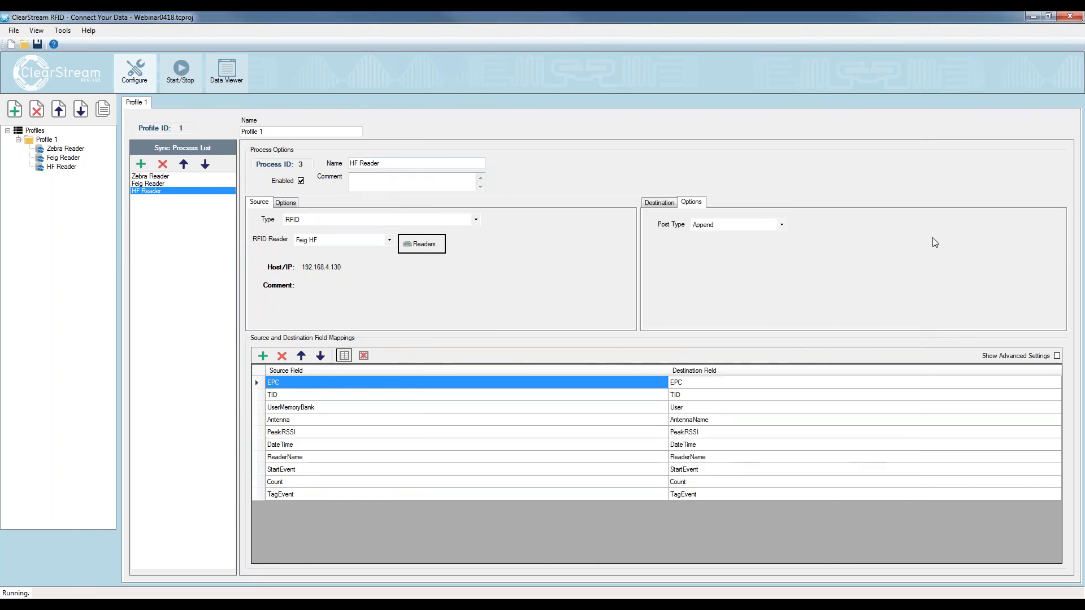
Try adding an email notification in the preferences, check its SMTP and event options, and discard the changes
{"action": "left_click", "coordinate": [63, 32]}
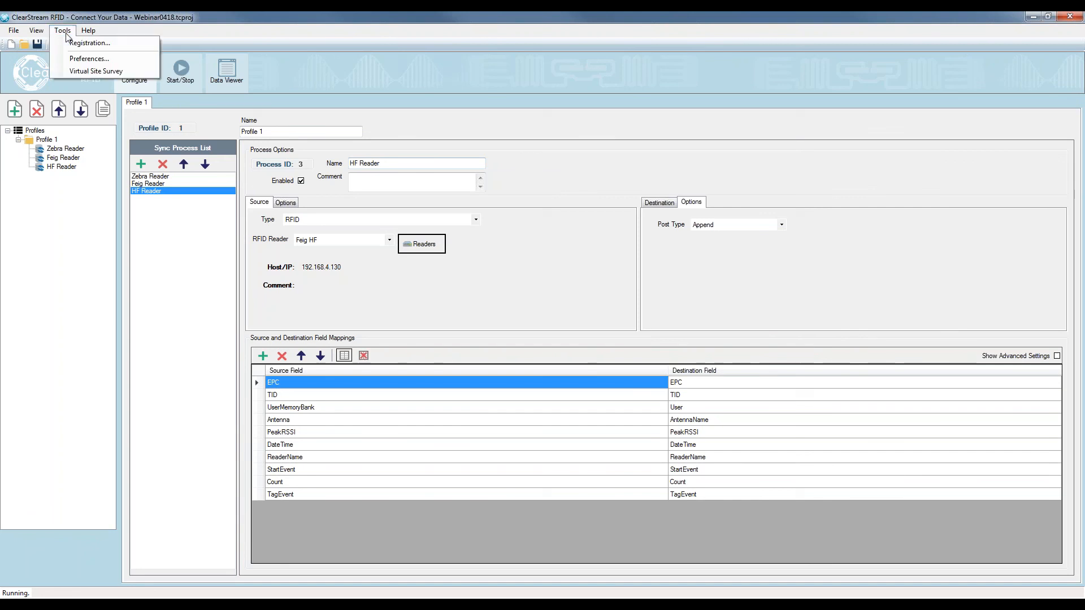
{"action": "left_click", "coordinate": [79, 62]}
{"action": "left_click", "coordinate": [470, 209]}
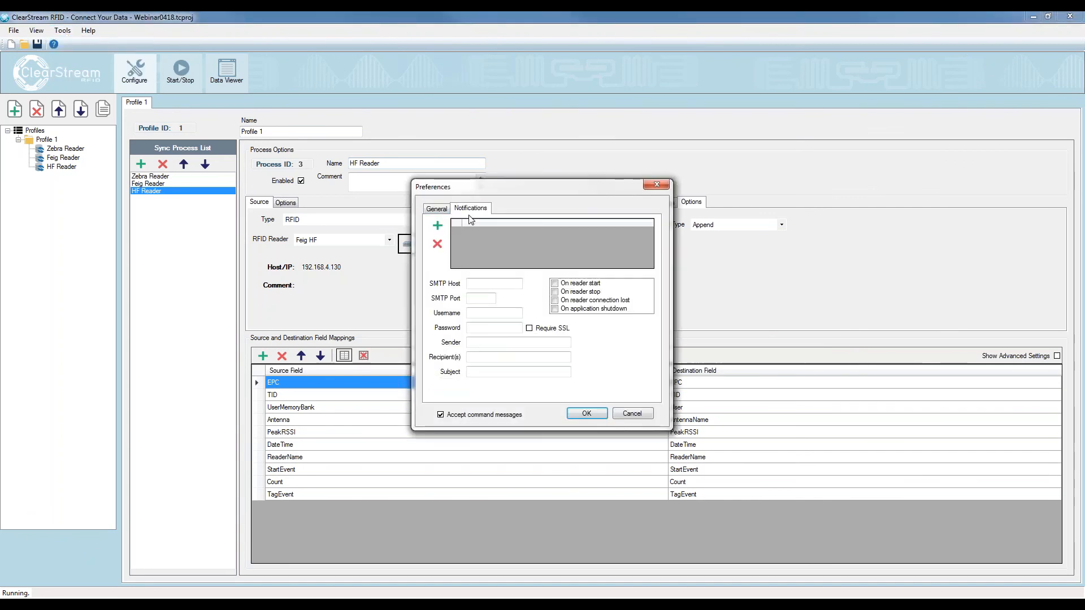
{"action": "left_click", "coordinate": [437, 226]}
{"action": "left_click", "coordinate": [495, 283]}
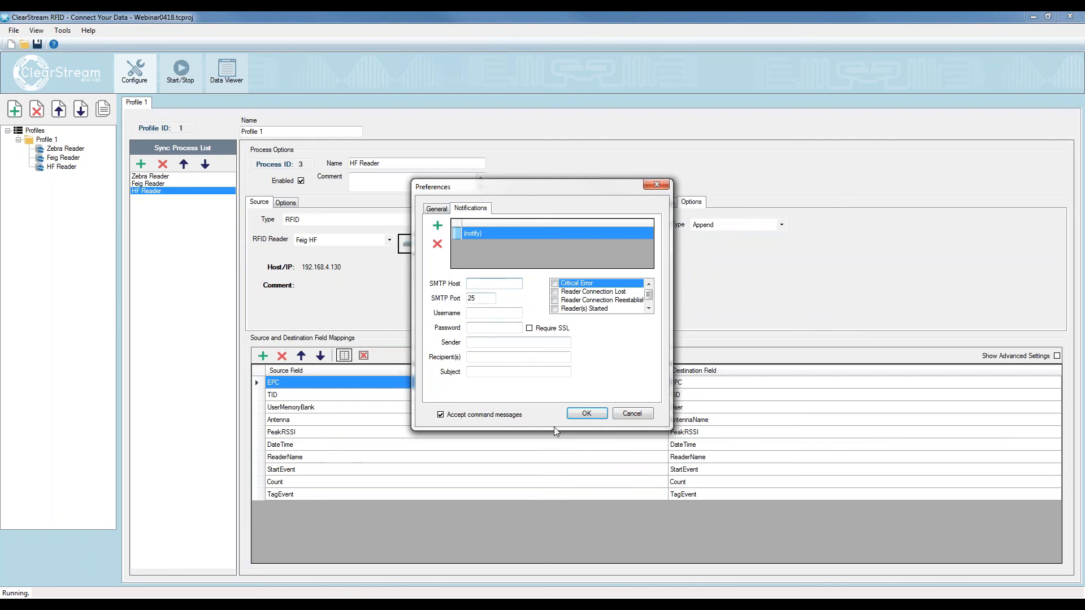
{"action": "left_click", "coordinate": [630, 413]}
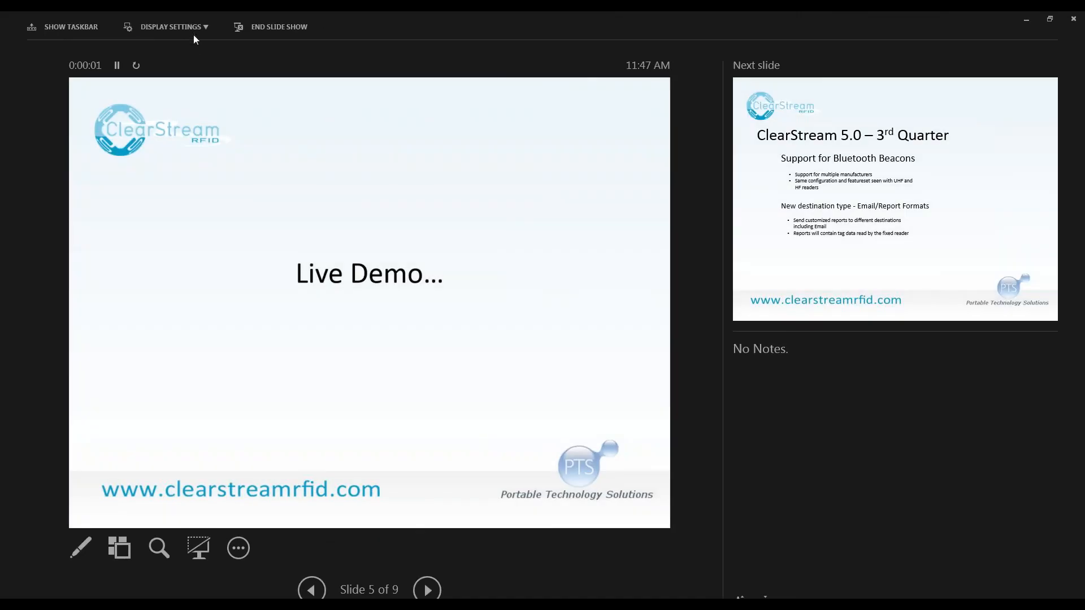
Switch from ClearStream RFID to the Live Demo presentation slide
{"action": "left_click", "coordinate": [193, 32]}
{"action": "left_click", "coordinate": [187, 68]}
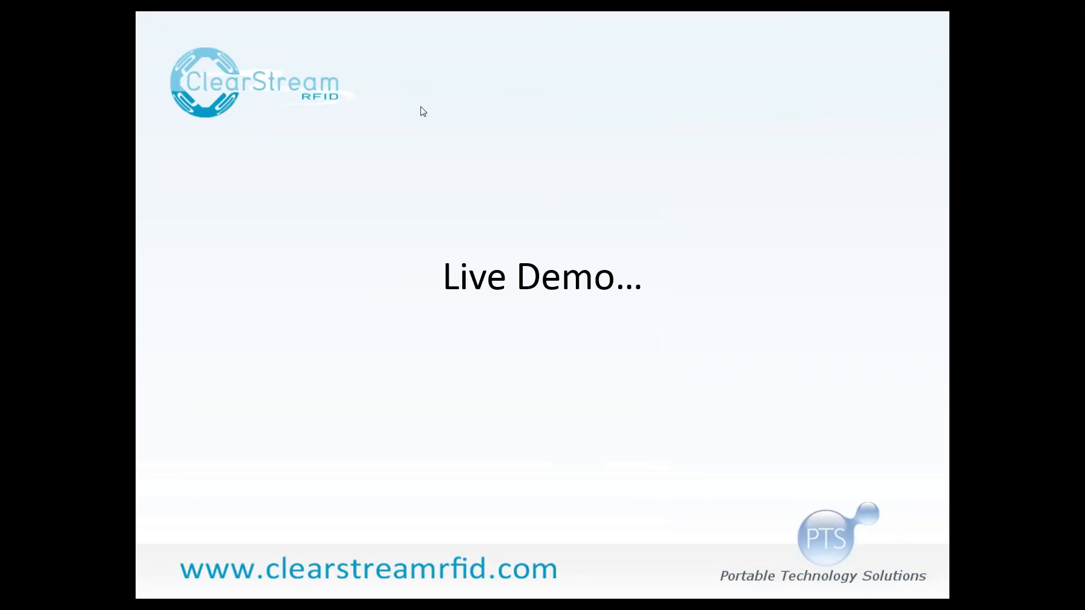